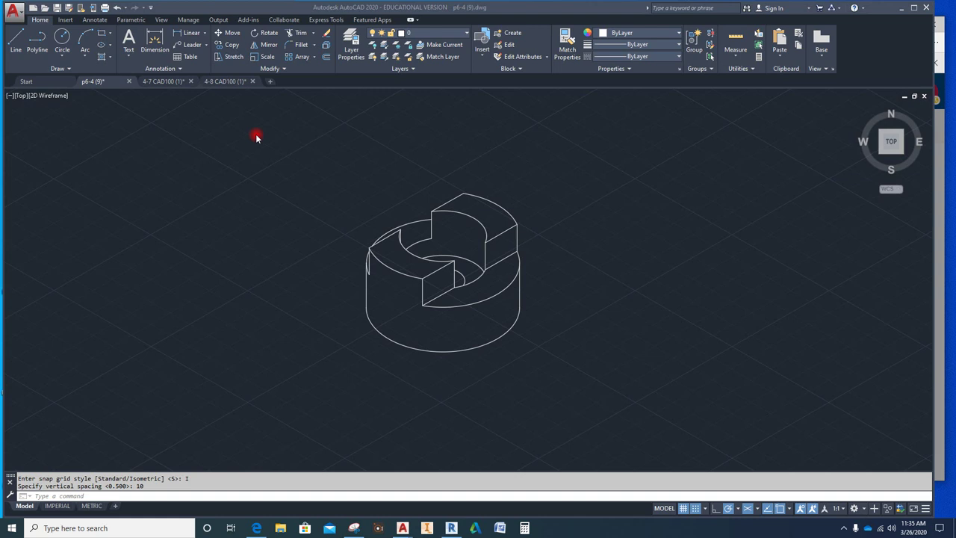
# Step: Set the snap grid style to Standard, accepting a snap spacing of 10
pyautogui.click(262, 207)
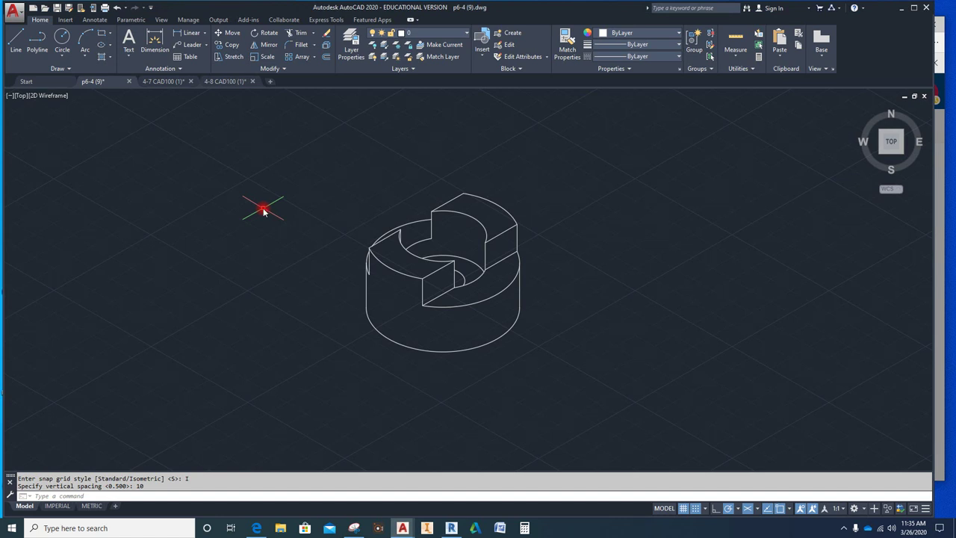
pyautogui.write('sn')
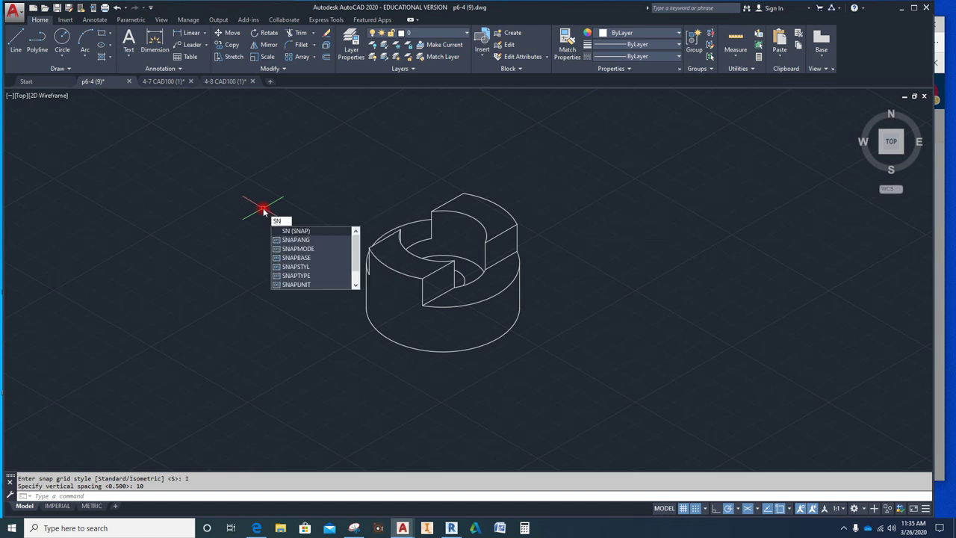
pyautogui.press('Return')
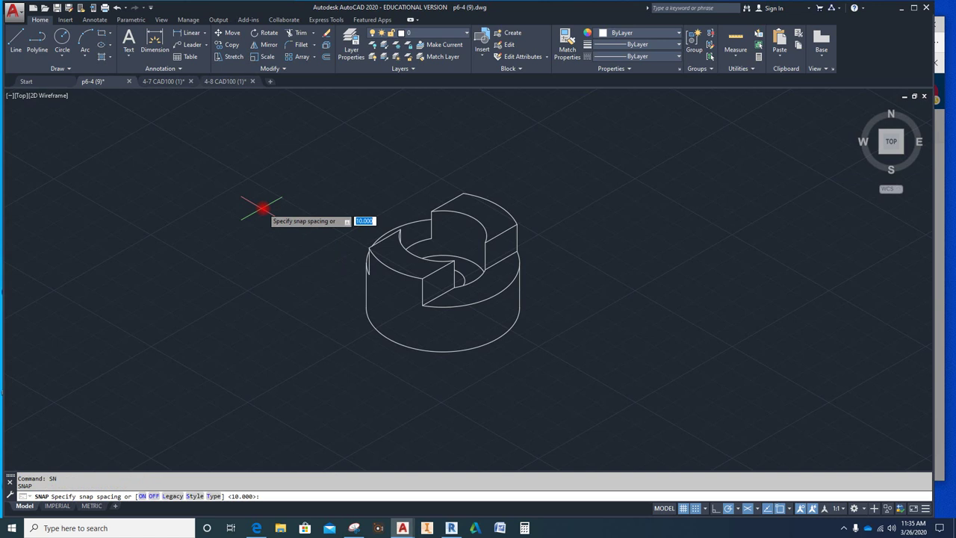
pyautogui.write('s')
pyautogui.press('Return')
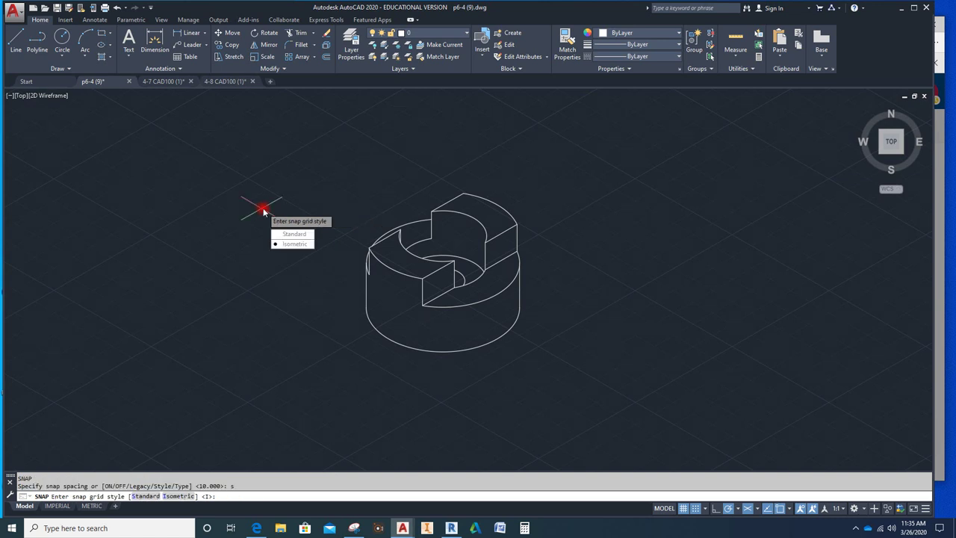
pyautogui.write('S')
pyautogui.press('Return')
pyautogui.press('Return')
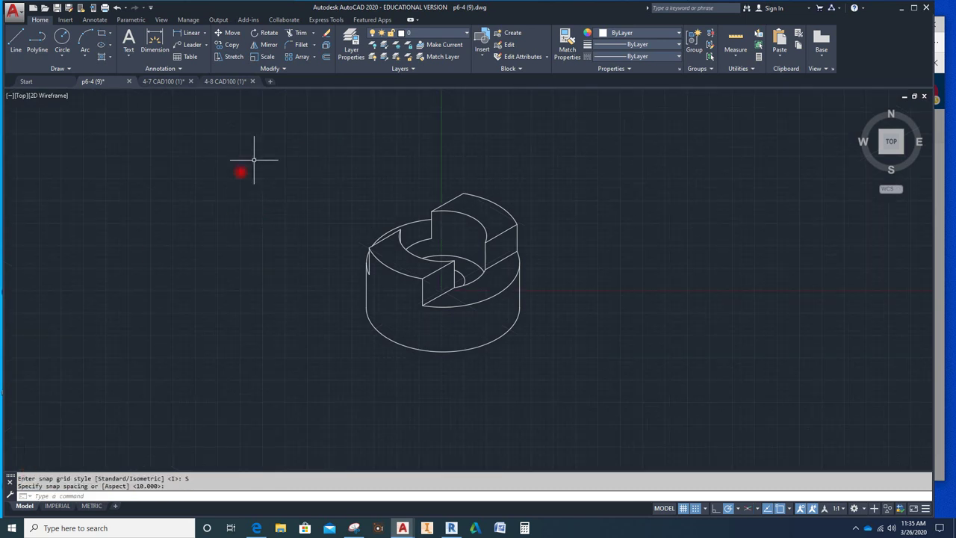
# Step: Erase the entire existing isometric part from the drawing
pyautogui.moveTo(330, 153)
pyautogui.mouseDown()
pyautogui.moveTo(321, 387)
pyautogui.moveTo(522, 440)
pyautogui.moveTo(648, 311)
pyautogui.moveTo(624, 166)
pyautogui.mouseUp()
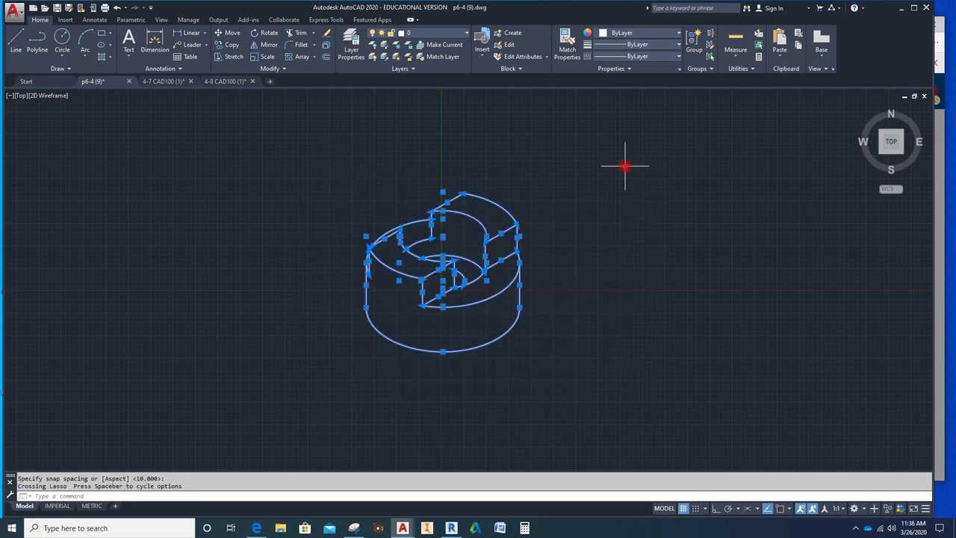
pyautogui.press('Delete')
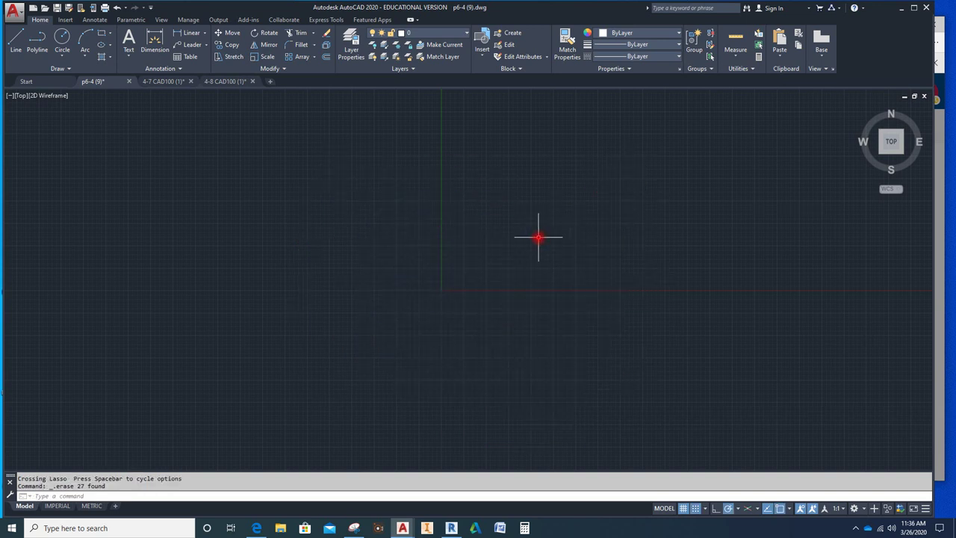
# Step: Set the snap grid style to Isometric with a vertical spacing of 10
pyautogui.write('SN')
pyautogui.press('Return')
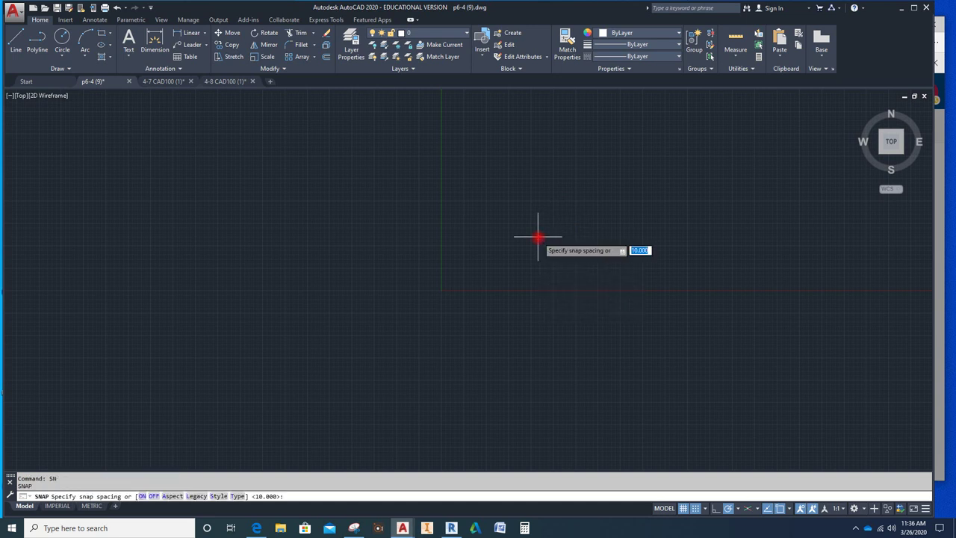
pyautogui.press('Down')
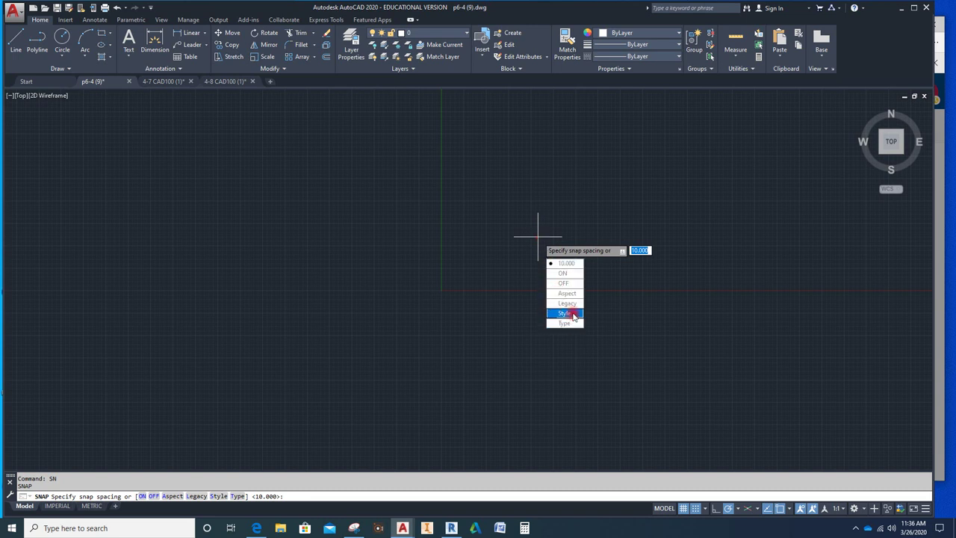
pyautogui.write('s')
pyautogui.click(571, 314)
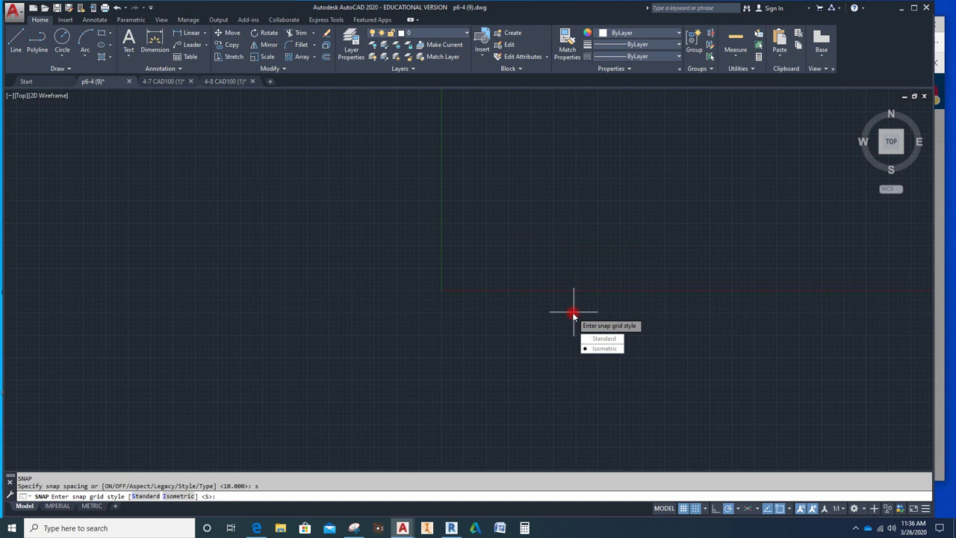
pyautogui.press('Return')
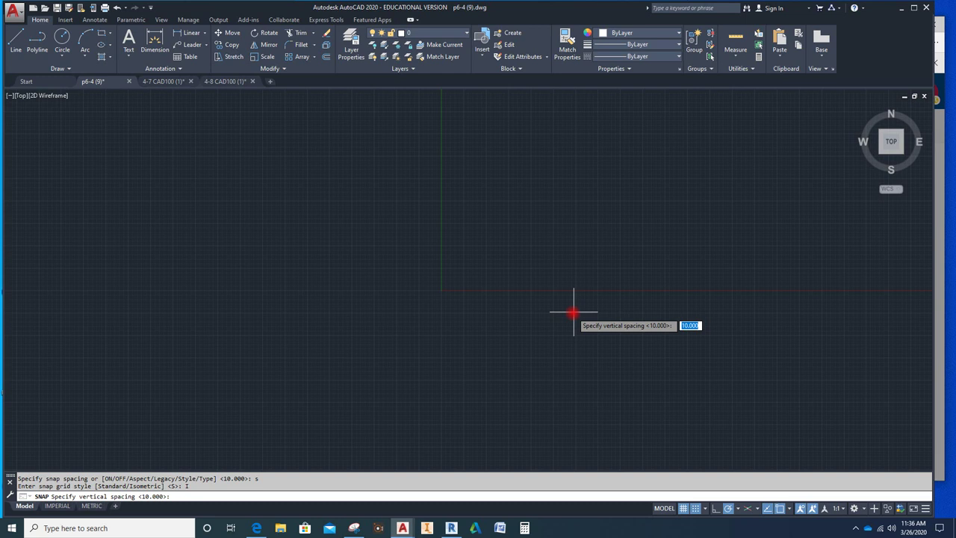
pyautogui.press('Return')
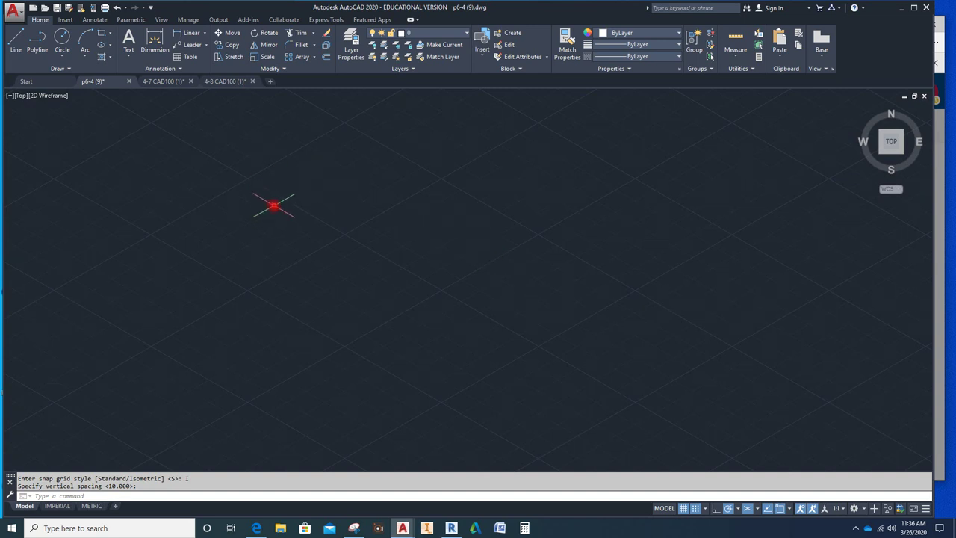
# Step: Draw a horizontal line joining two neighbouring major intersections of the isometric grid near the middle of the drawing
pyautogui.click(18, 41)
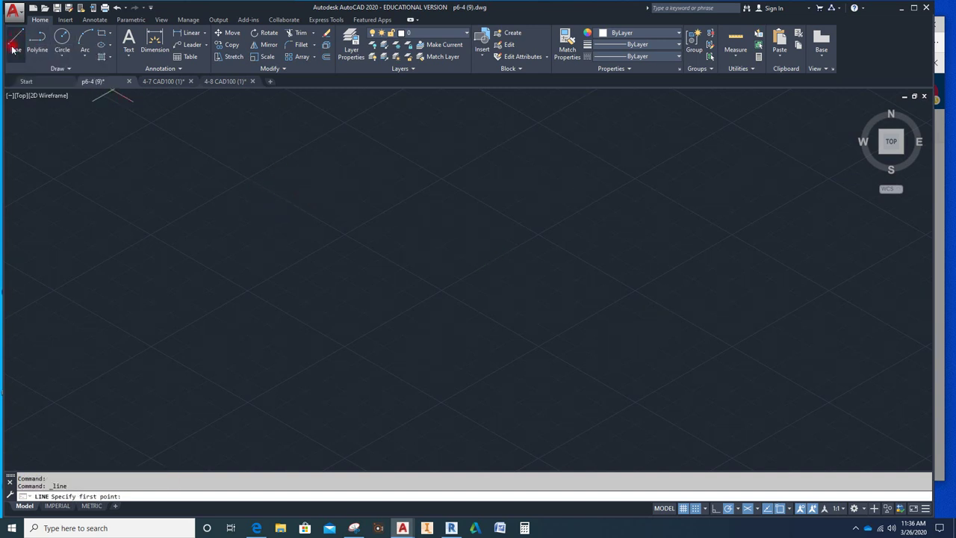
pyautogui.click(444, 288)
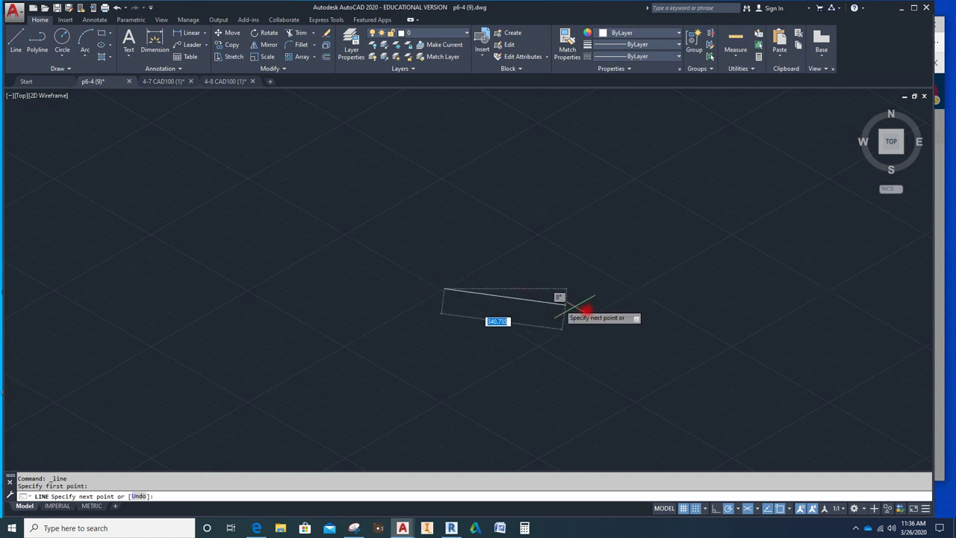
pyautogui.click(636, 288)
pyautogui.press('Escape')
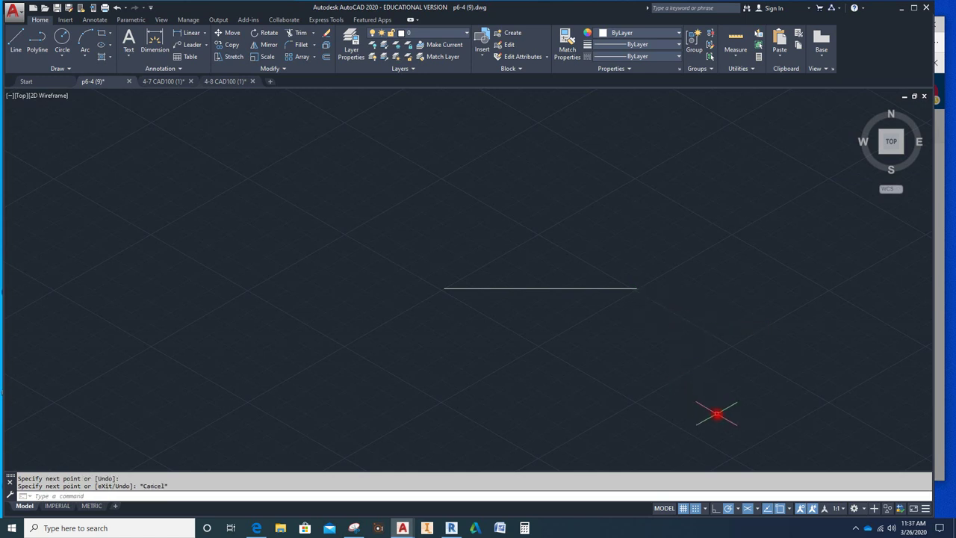
# Step: Turn snap off and draw a short vertical line downward from the midpoint of the horizontal line
pyautogui.click(697, 508)
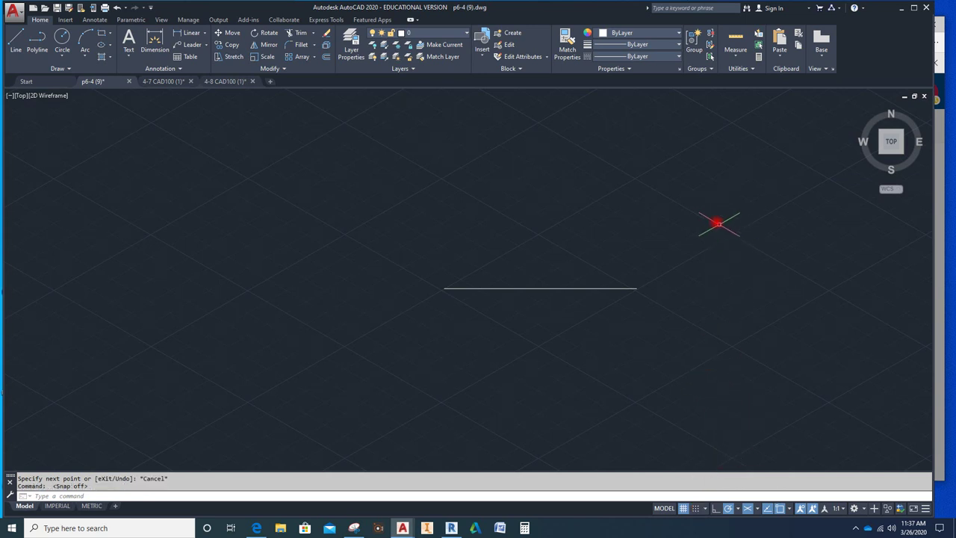
pyautogui.click(18, 41)
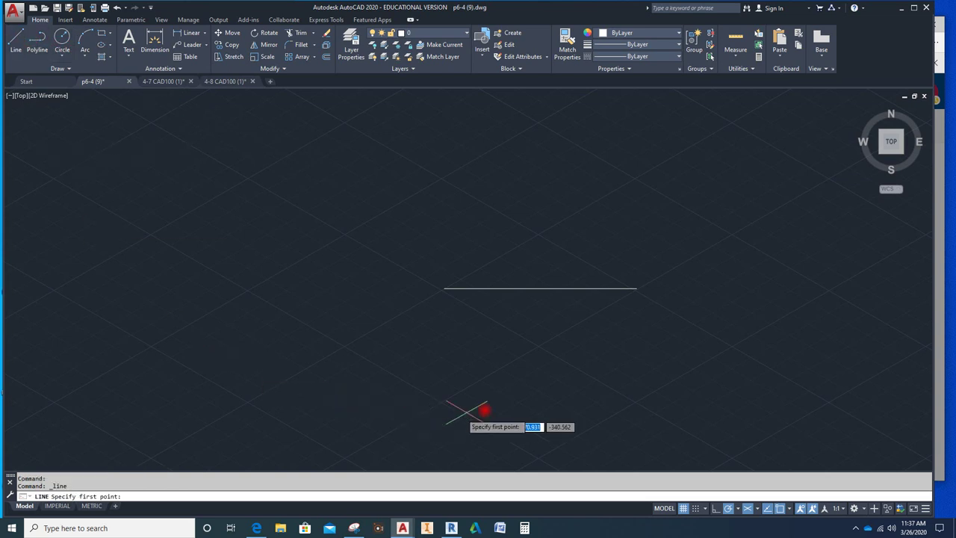
pyautogui.click(541, 289)
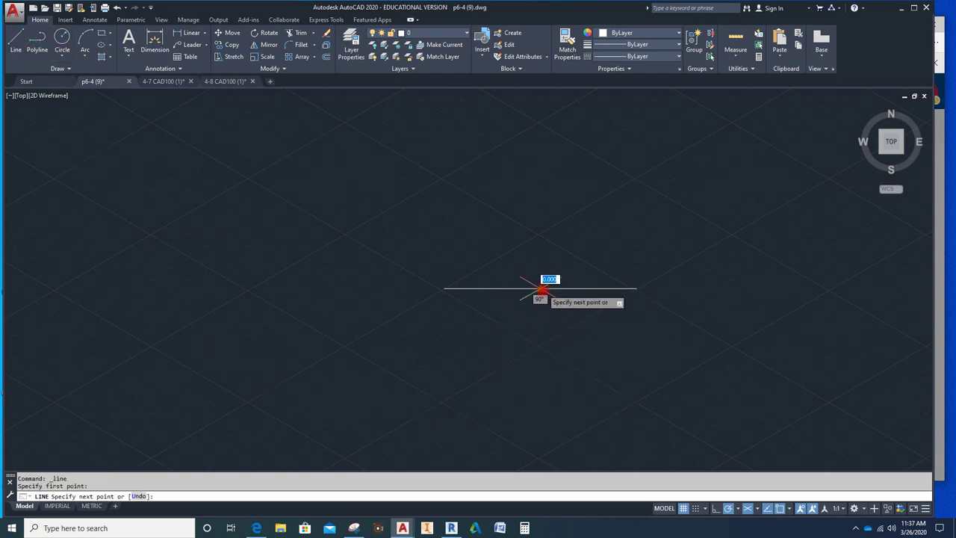
pyautogui.click(541, 340)
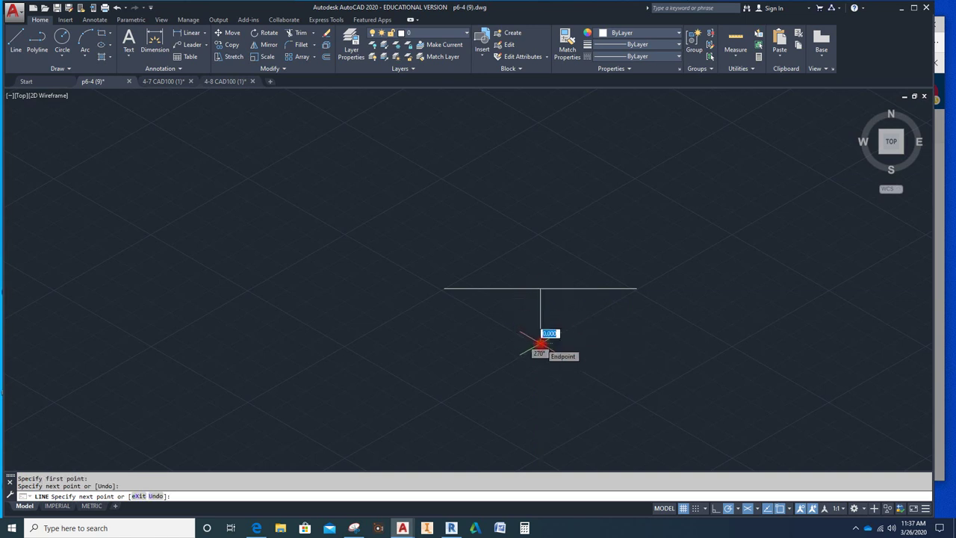
pyautogui.press('Escape')
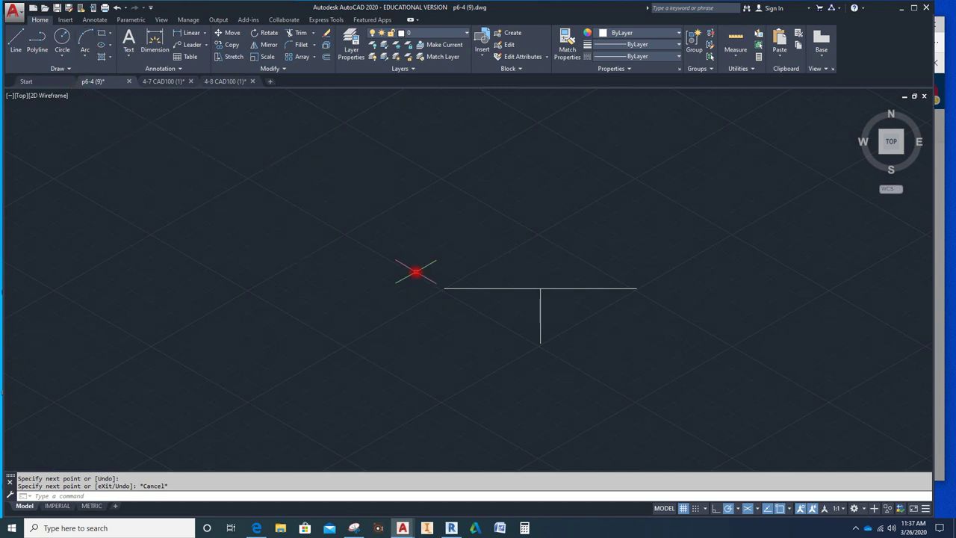
pyautogui.write('EL')
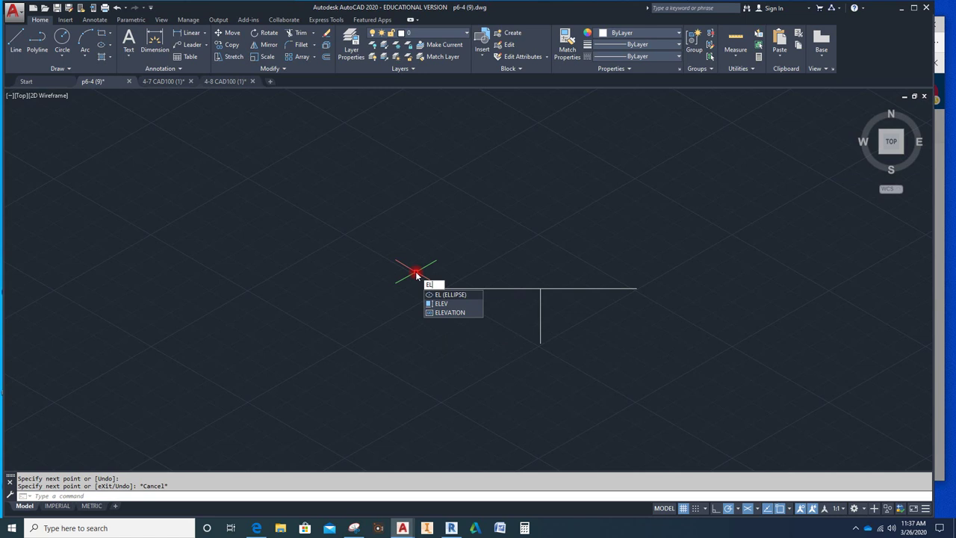
pyautogui.click(455, 296)
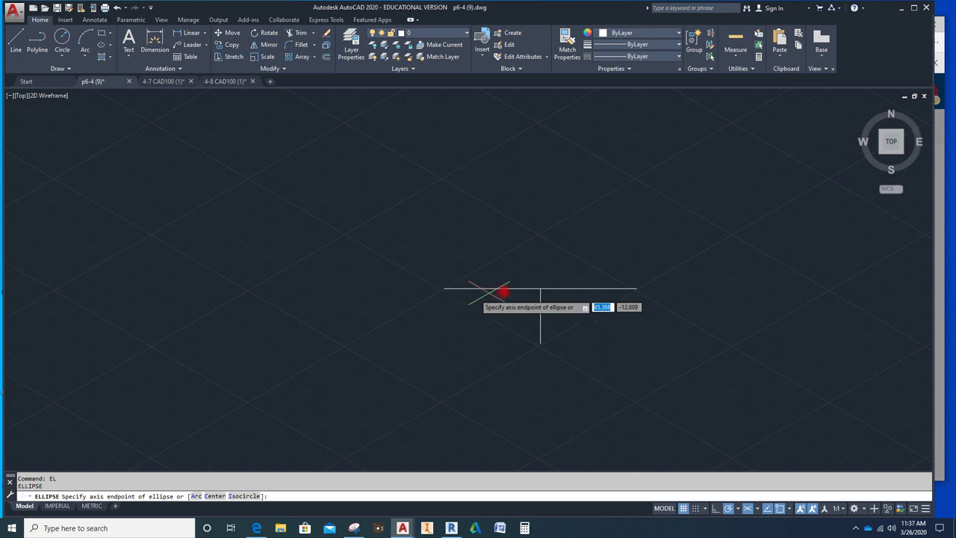
pyautogui.click(539, 288)
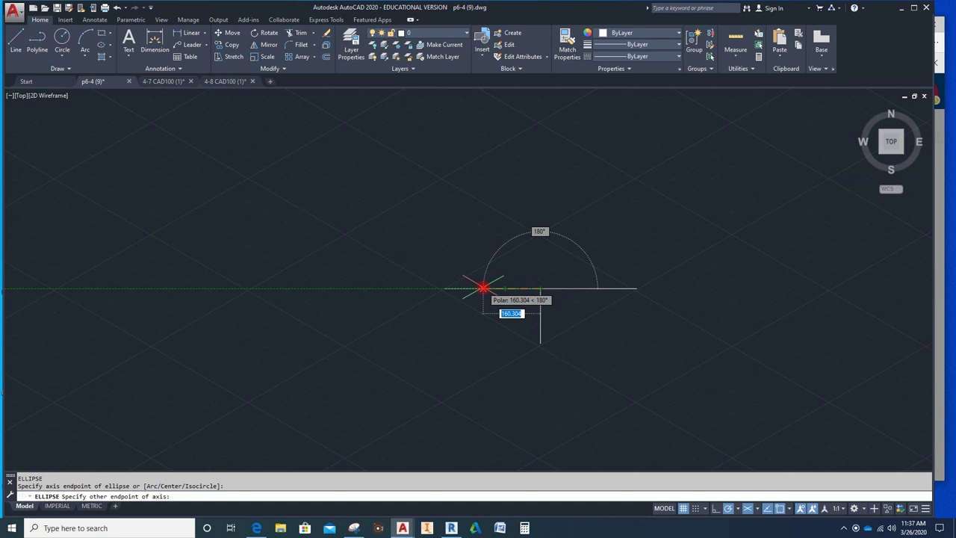
pyautogui.write('4')
pyautogui.press('Return')
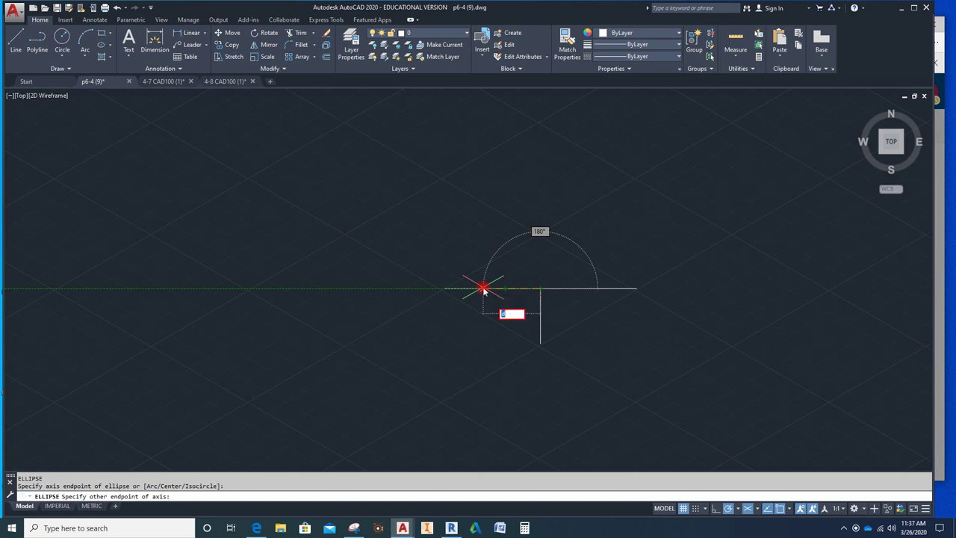
pyautogui.press('BackSpace')
pyautogui.press('Escape')
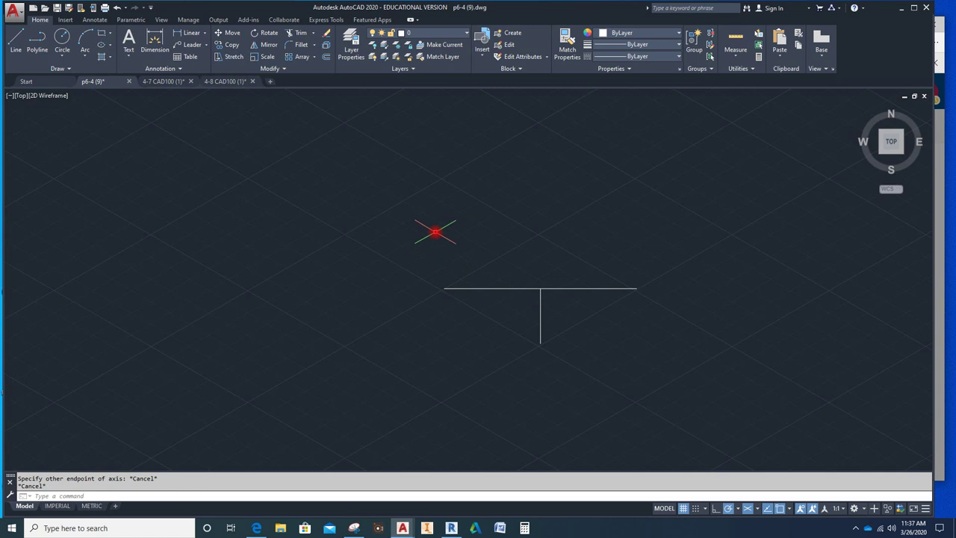
# Step: Draw an isocircle with a diameter of 350 centred where the vertical line meets the horizontal line, using the Ellipse command's Isocircle option
pyautogui.write('EL')
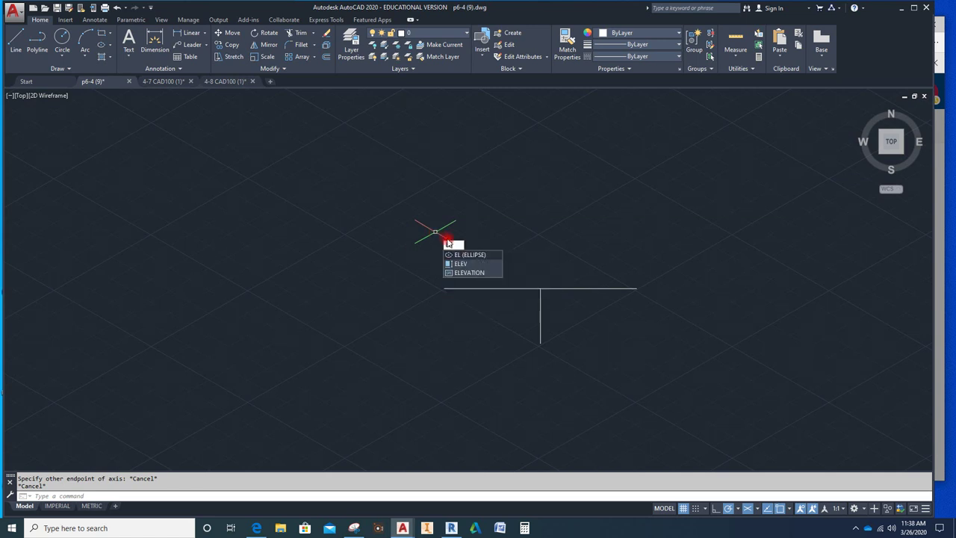
pyautogui.click(478, 254)
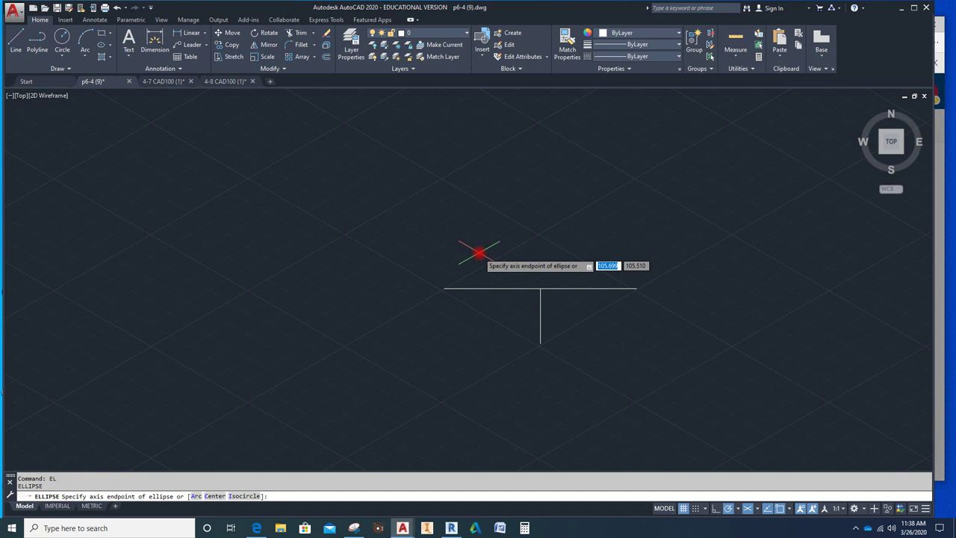
pyautogui.press('Down')
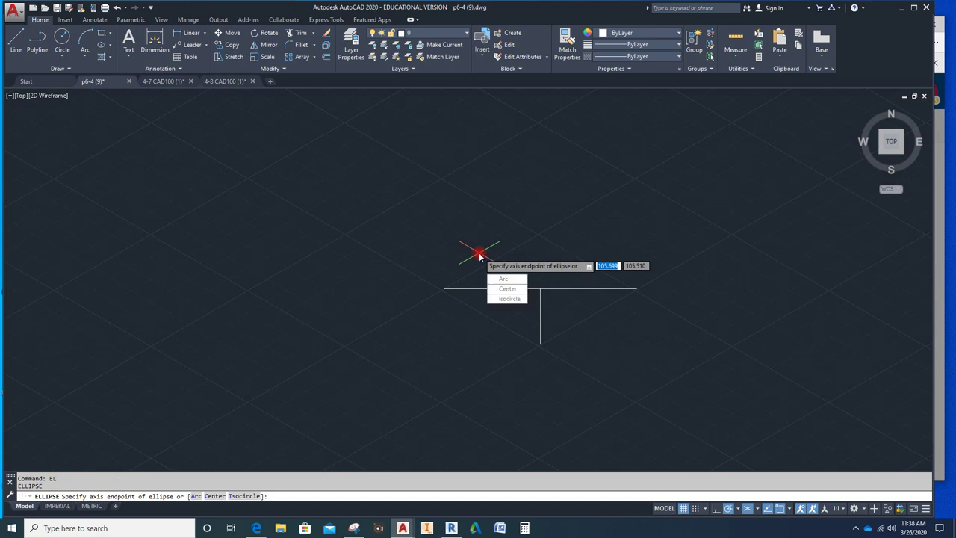
pyautogui.click(507, 299)
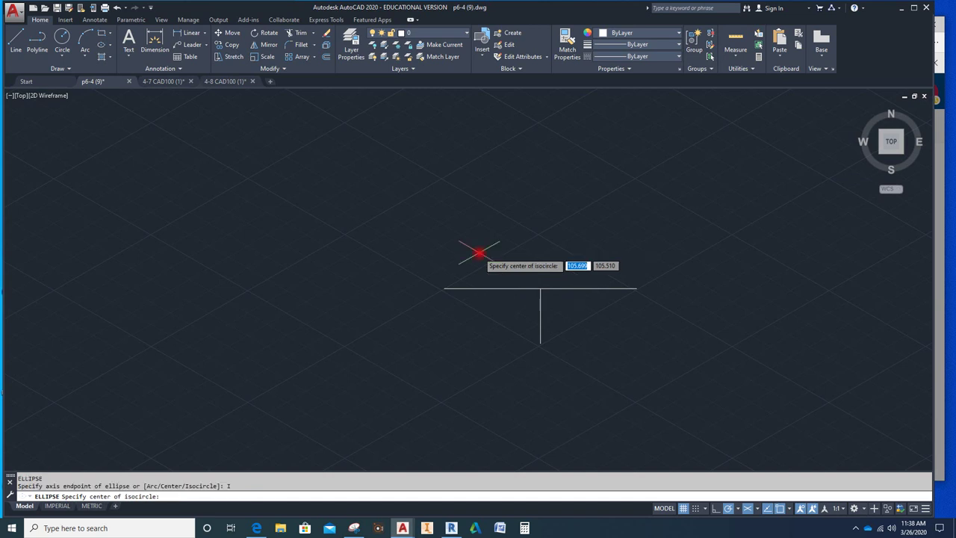
pyautogui.click(539, 289)
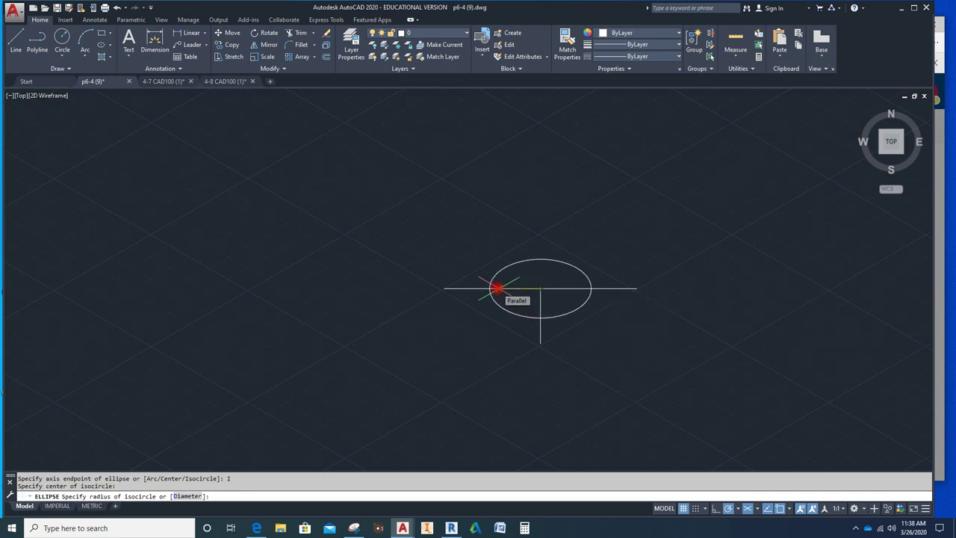
pyautogui.write('d')
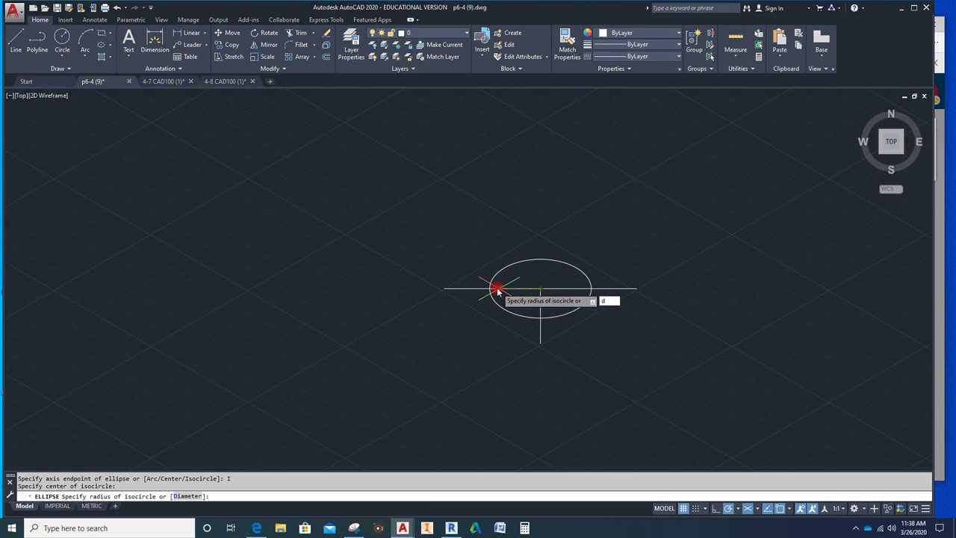
pyautogui.press('Return')
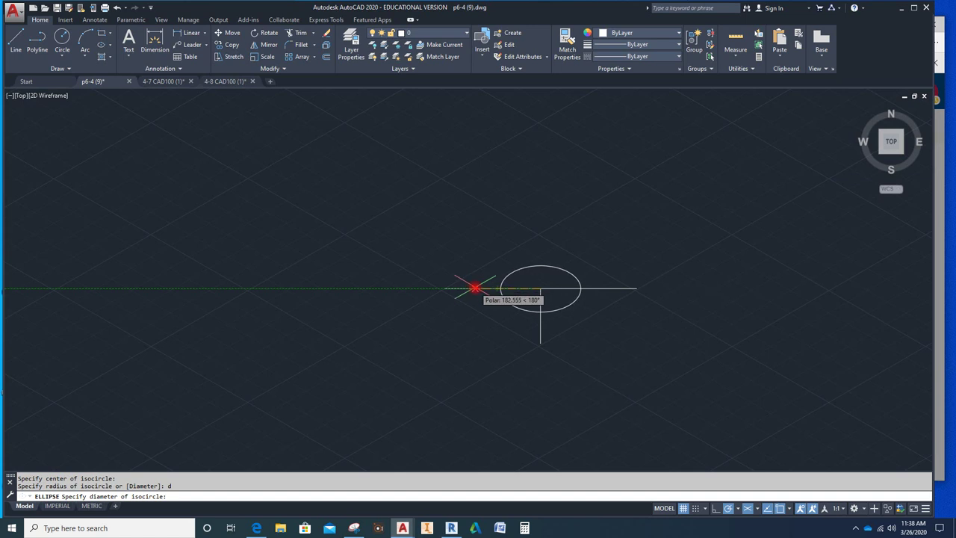
pyautogui.write('350')
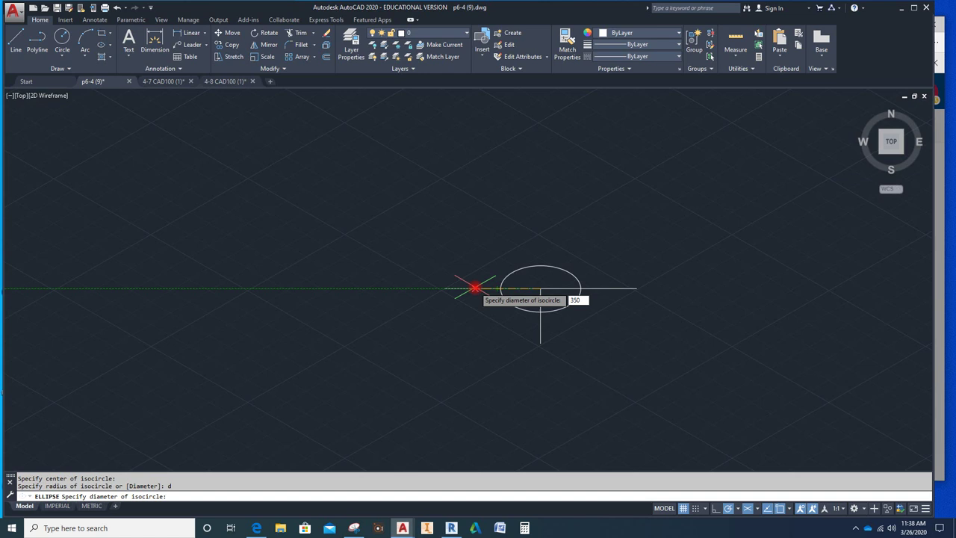
pyautogui.press('Return')
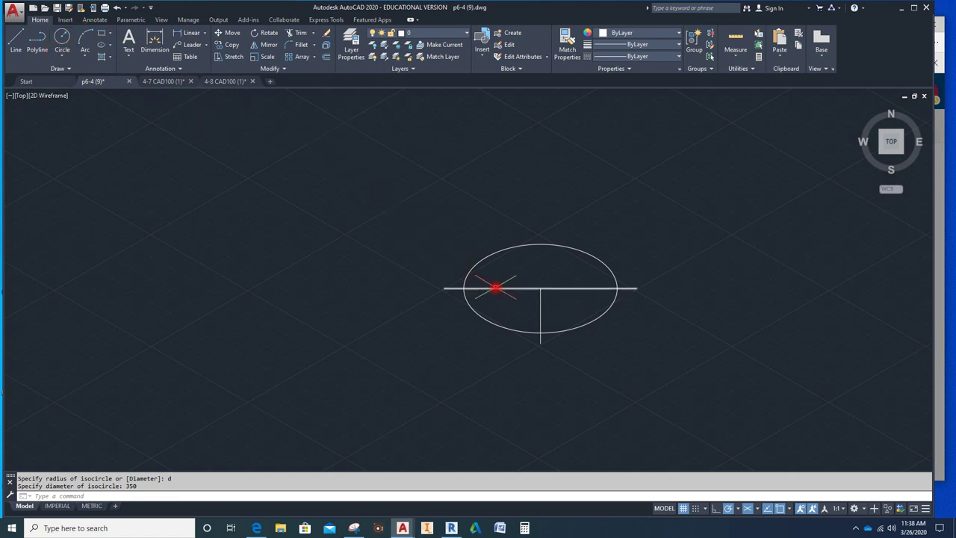
# Step: Copy the 350-diameter isocircle straight down from its centre at distances of 75 and 200
pyautogui.click(471, 269)
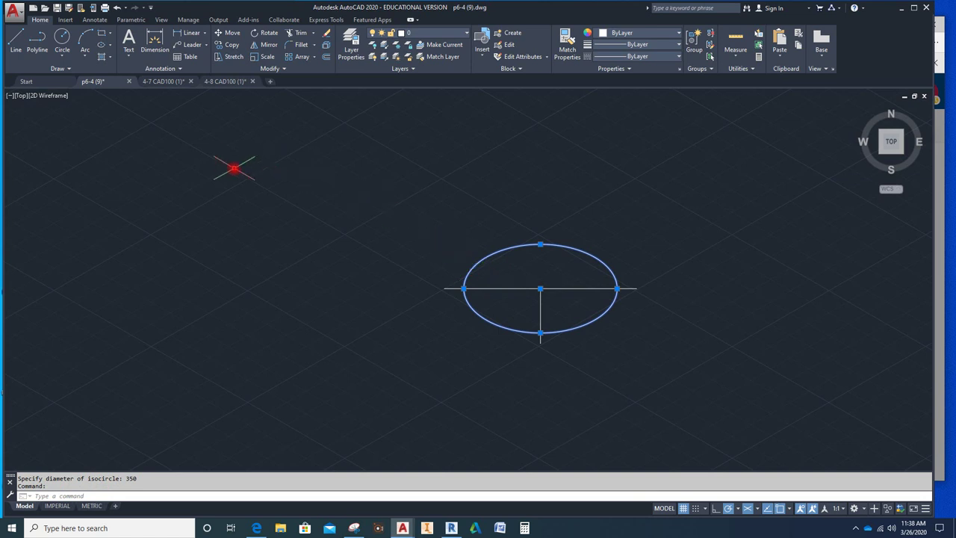
pyautogui.click(233, 47)
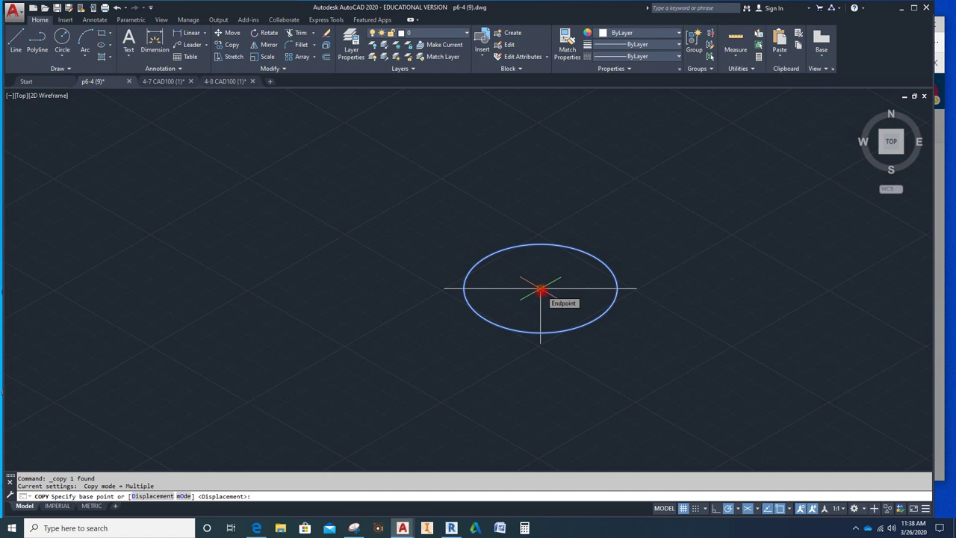
pyautogui.click(542, 290)
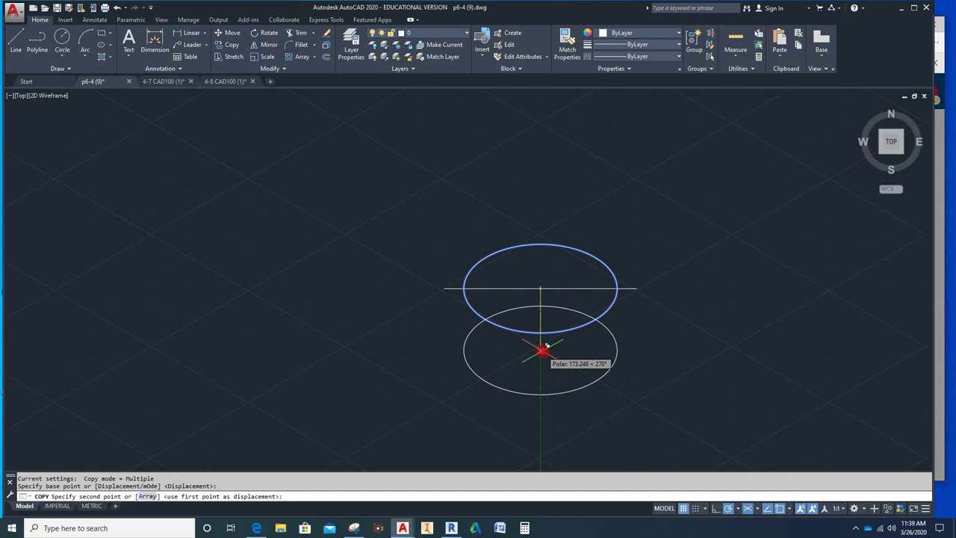
pyautogui.write('7')
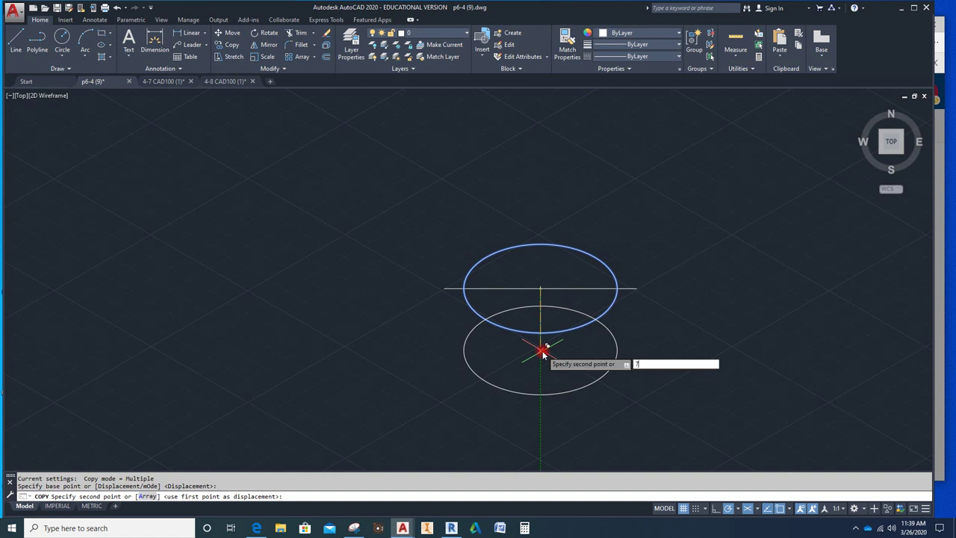
pyautogui.write('5')
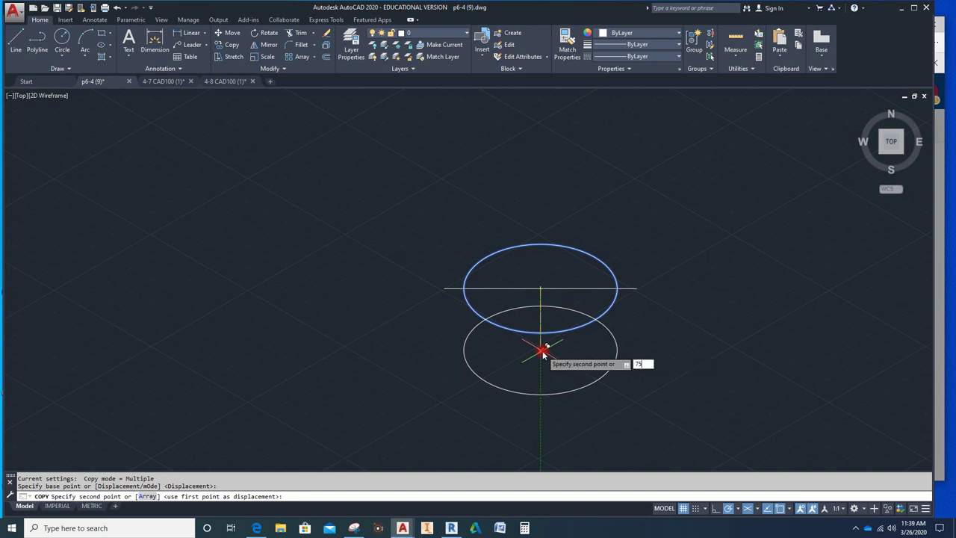
pyautogui.press('Return')
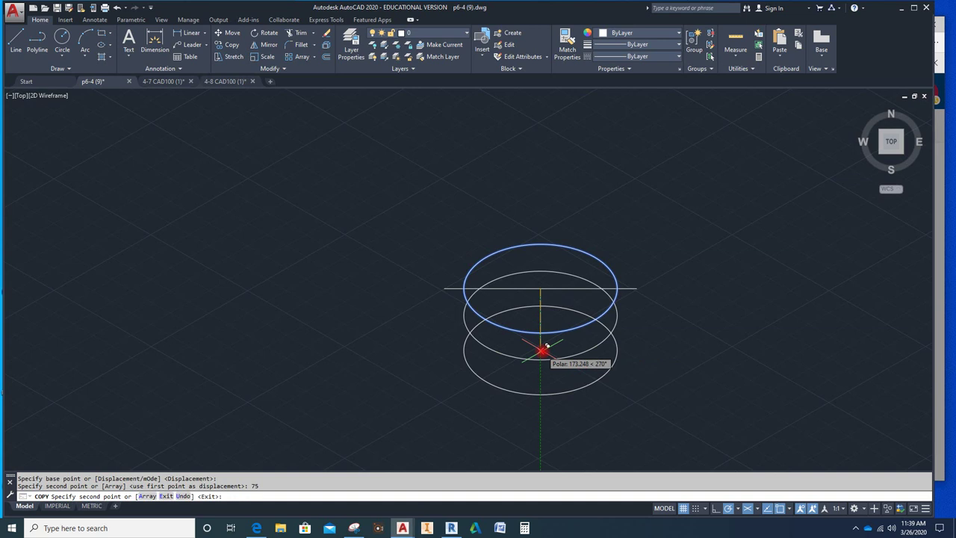
pyautogui.write('200')
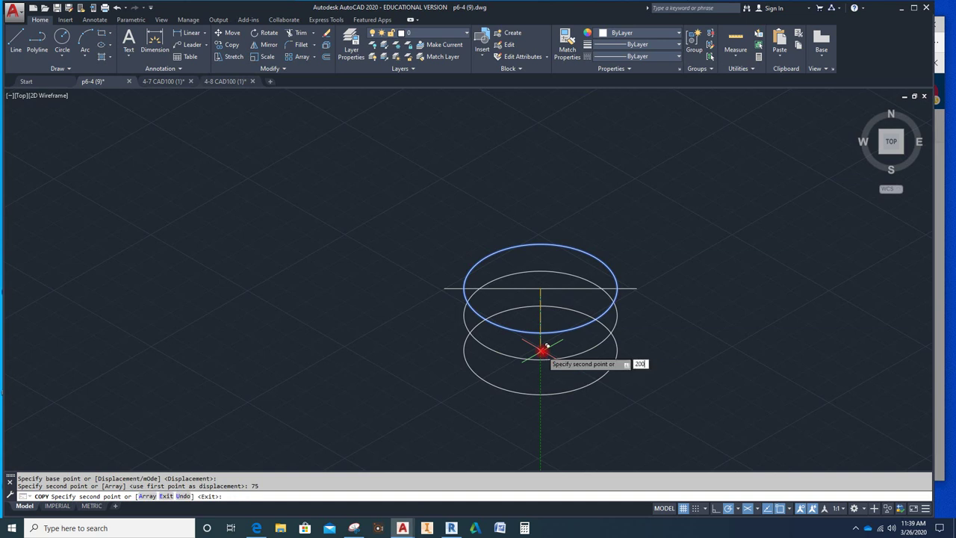
pyautogui.press('Return')
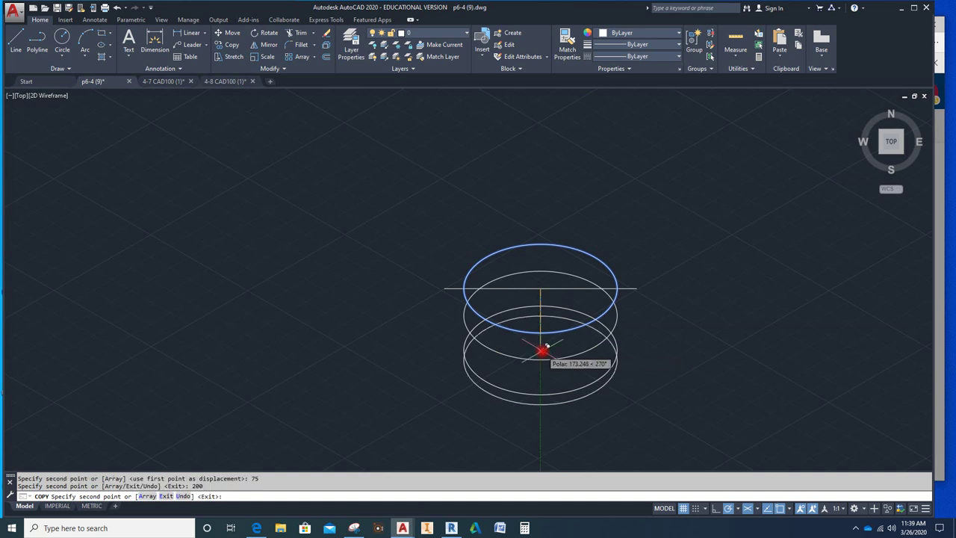
pyautogui.press('Escape')
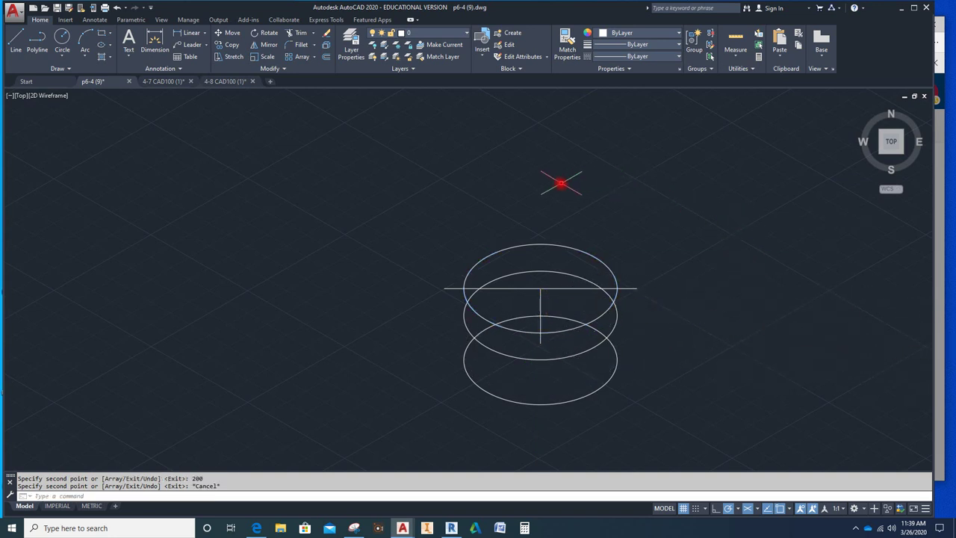
# Step: Draw a vertical line from the left quadrant of the top isocircle to the left quadrant of the lowest isocircle
pyautogui.click(15, 39)
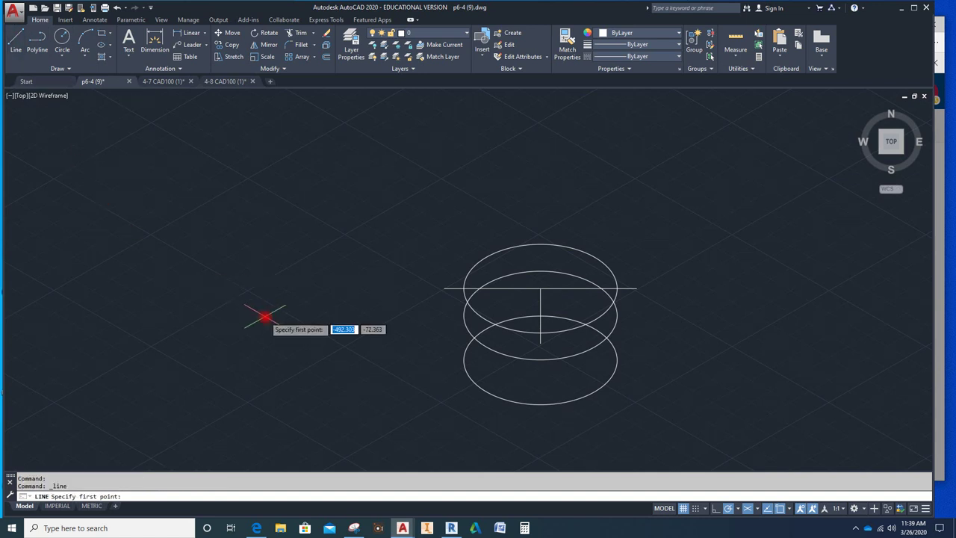
pyautogui.click(453, 289)
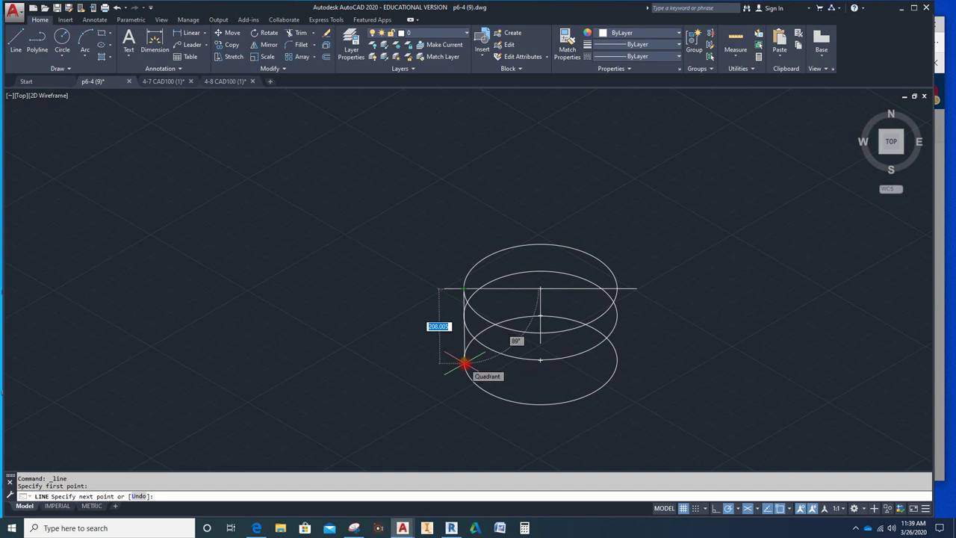
pyautogui.scroll(2, 464, 364)
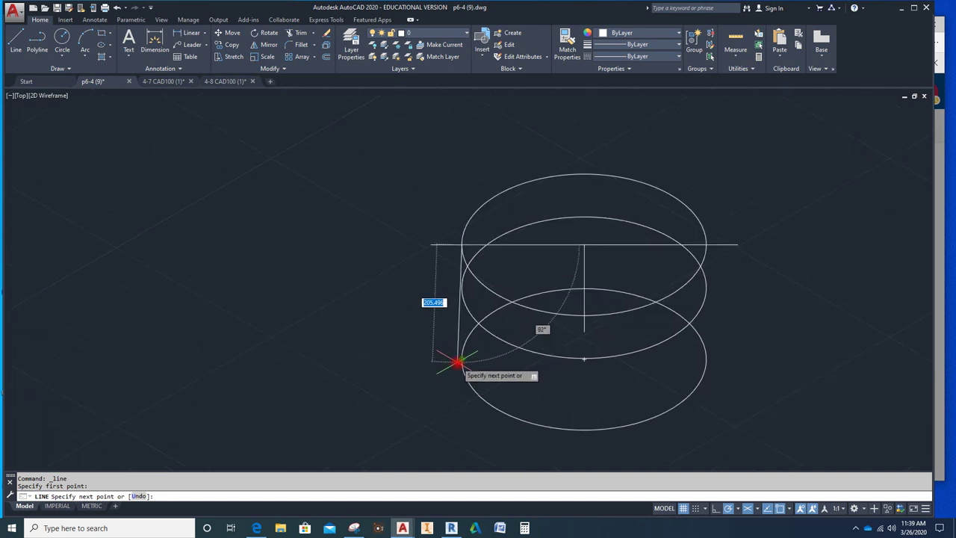
pyautogui.click(461, 360)
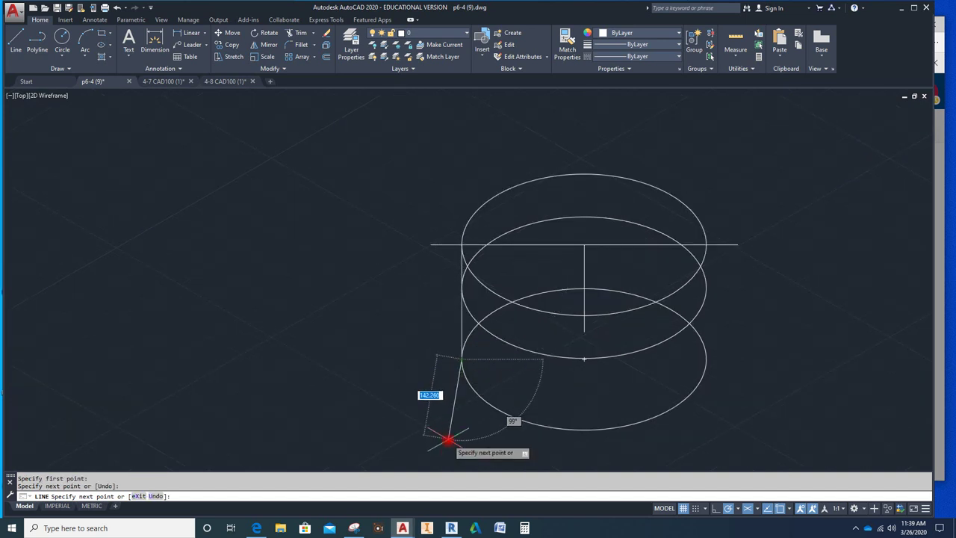
pyautogui.press('Escape')
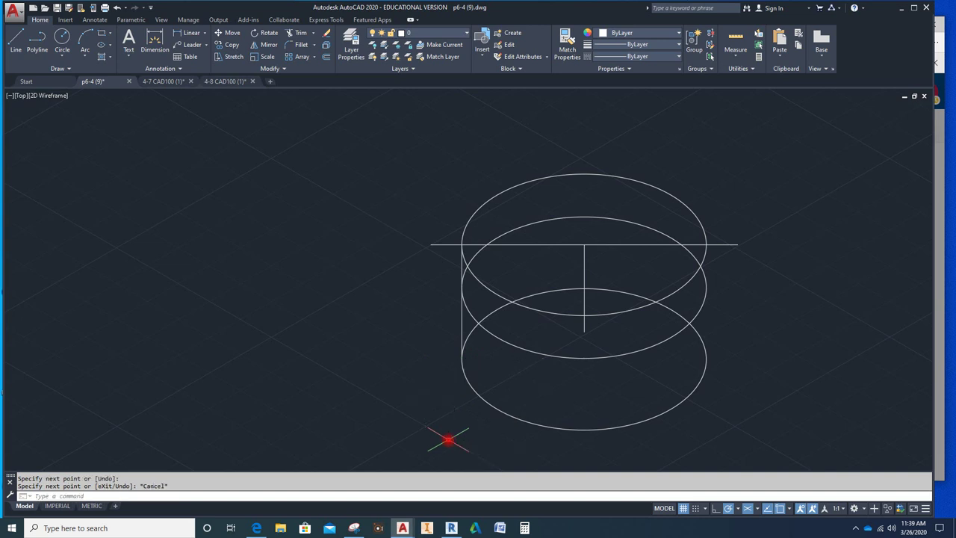
# Step: Copy the vertical edge line from the left quadrant to the right quadrant of the top isocircle
pyautogui.click(460, 326)
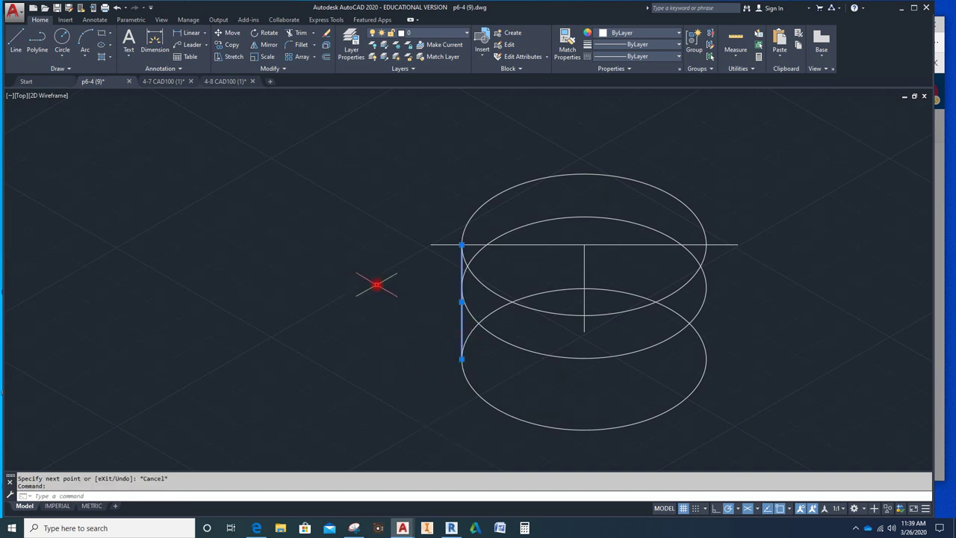
pyautogui.click(231, 45)
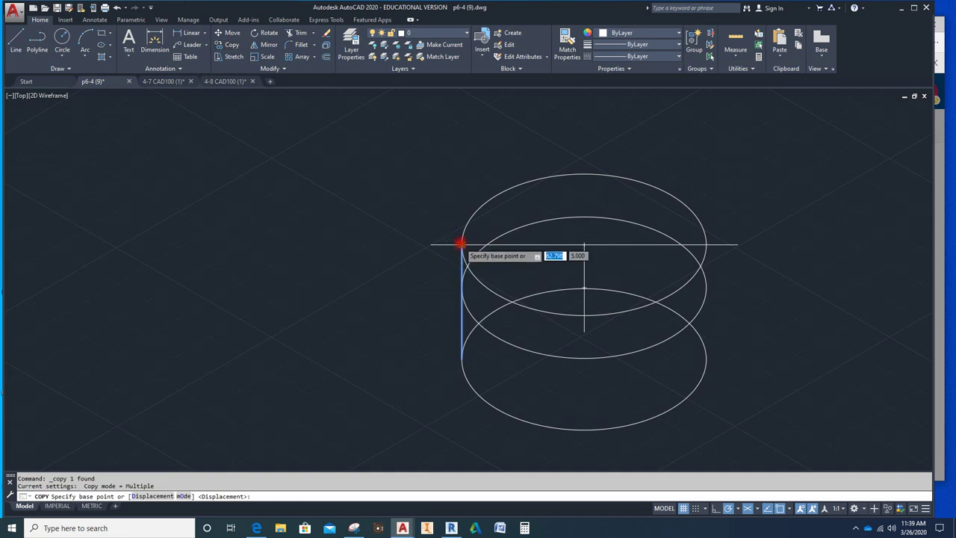
pyautogui.click(461, 242)
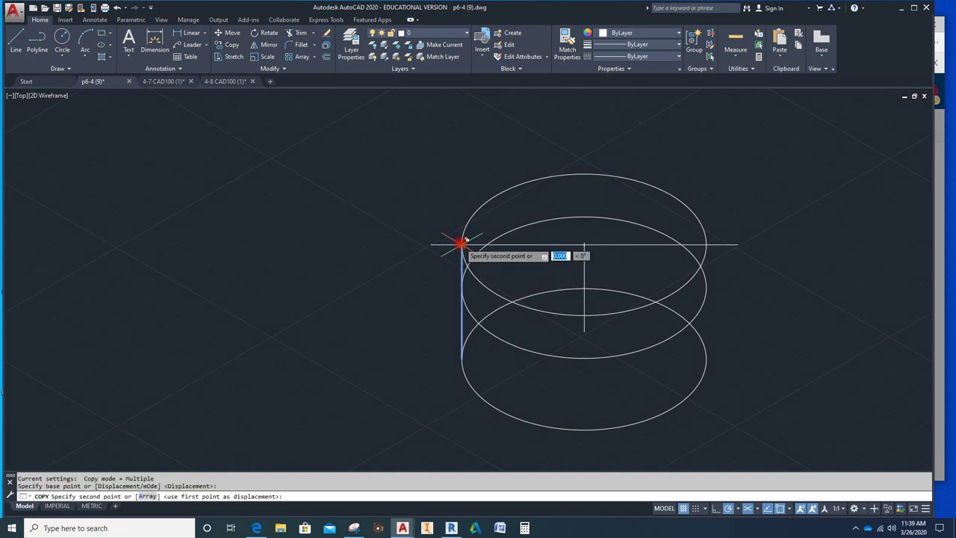
pyautogui.click(706, 244)
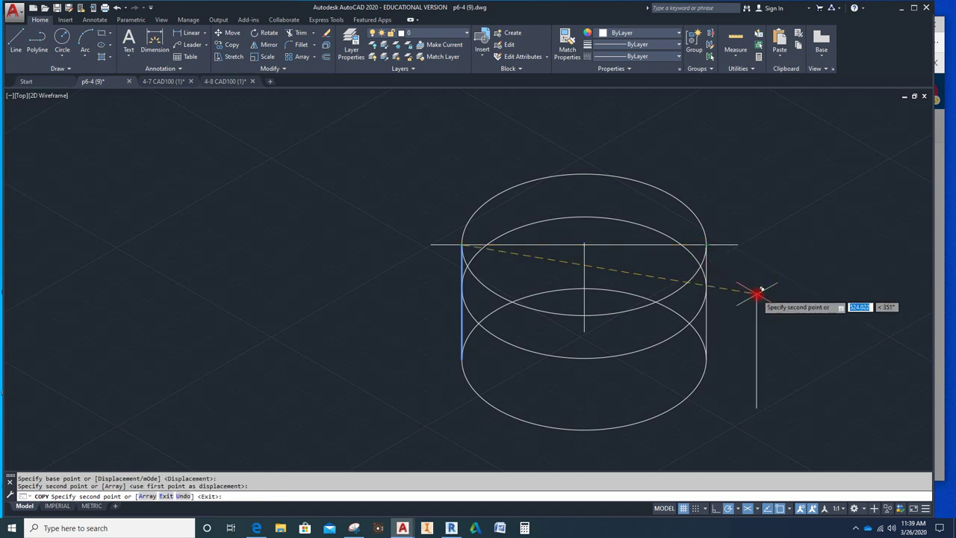
pyautogui.press('Escape')
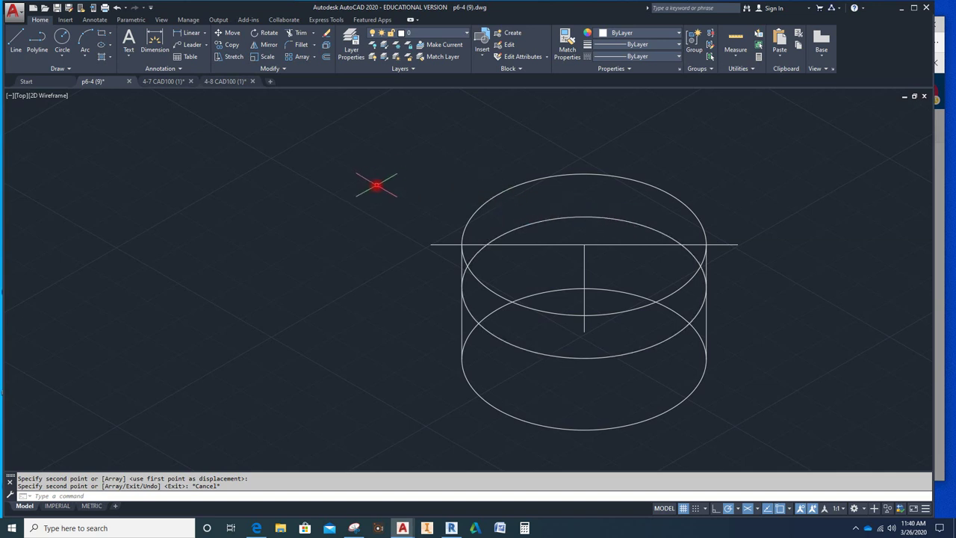
# Step: Draw an isocircle with a diameter of 200 at the centre of the top isocircle, using the Ellipse command's Isocircle option
pyautogui.write('EL')
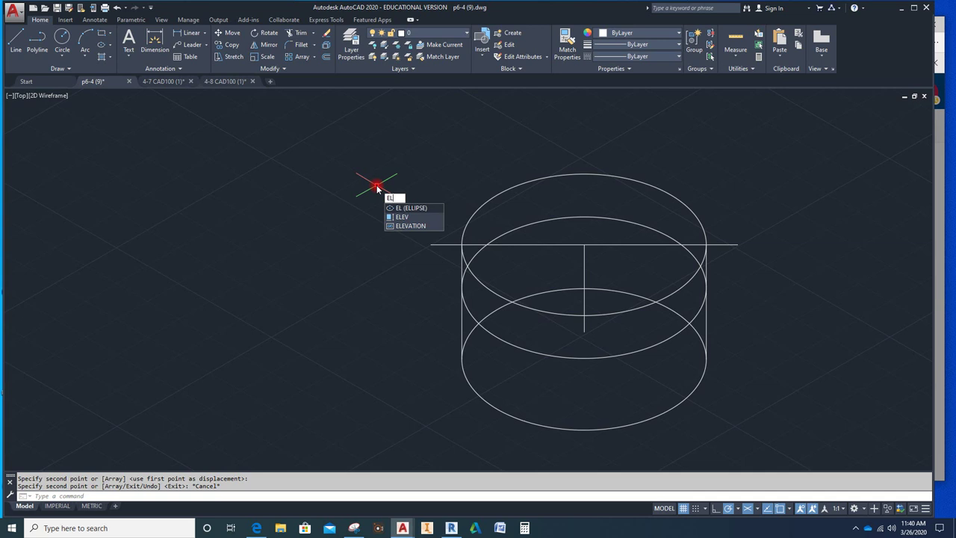
pyautogui.press('Return')
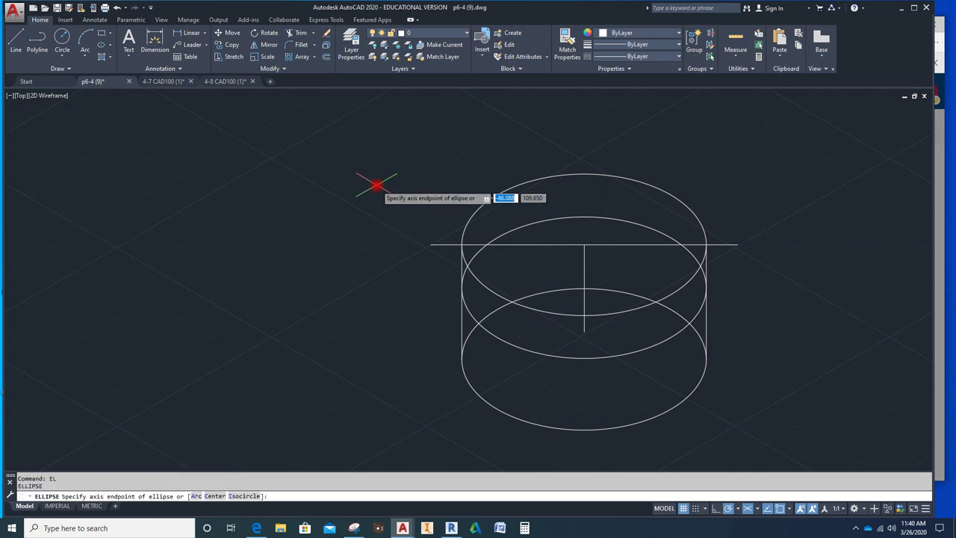
pyautogui.press('Down')
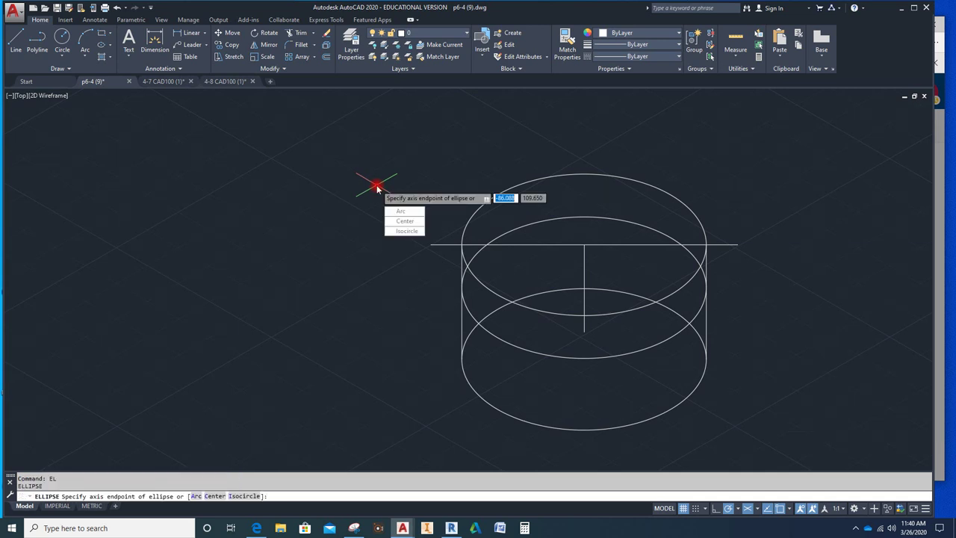
pyautogui.click(403, 233)
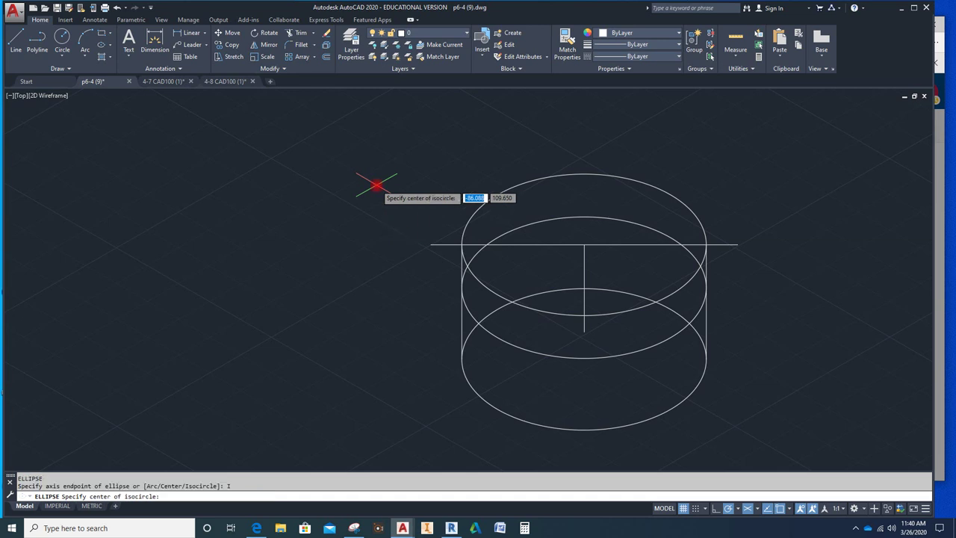
pyautogui.click(581, 245)
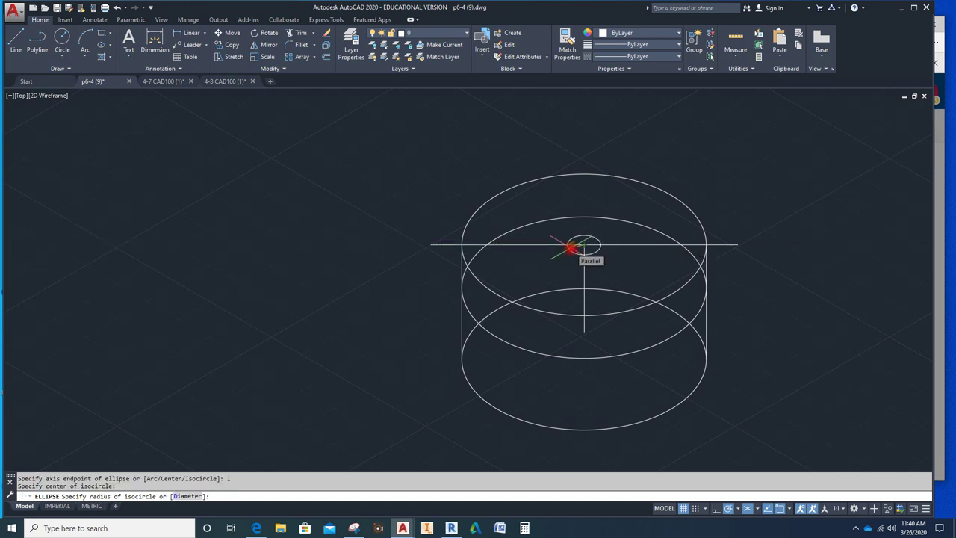
pyautogui.write('d')
pyautogui.press('Return')
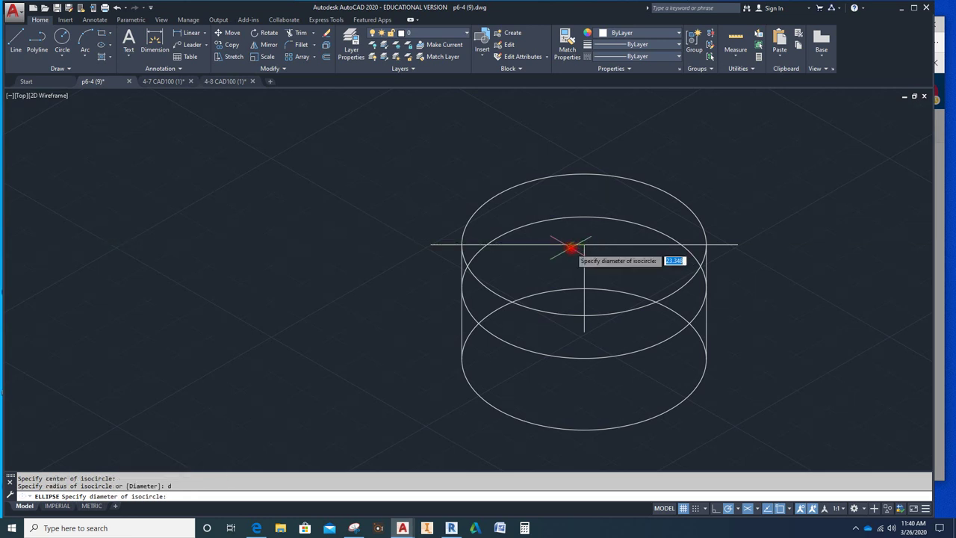
pyautogui.write('200')
pyautogui.press('Return')
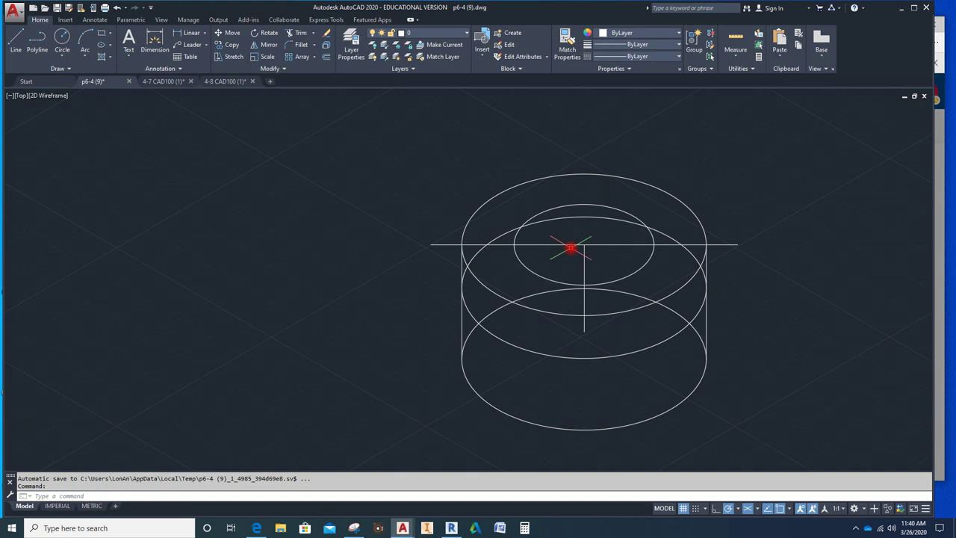
# Step: Copy the 200-diameter isocircle straight down from its centre by 125
pyautogui.click(625, 276)
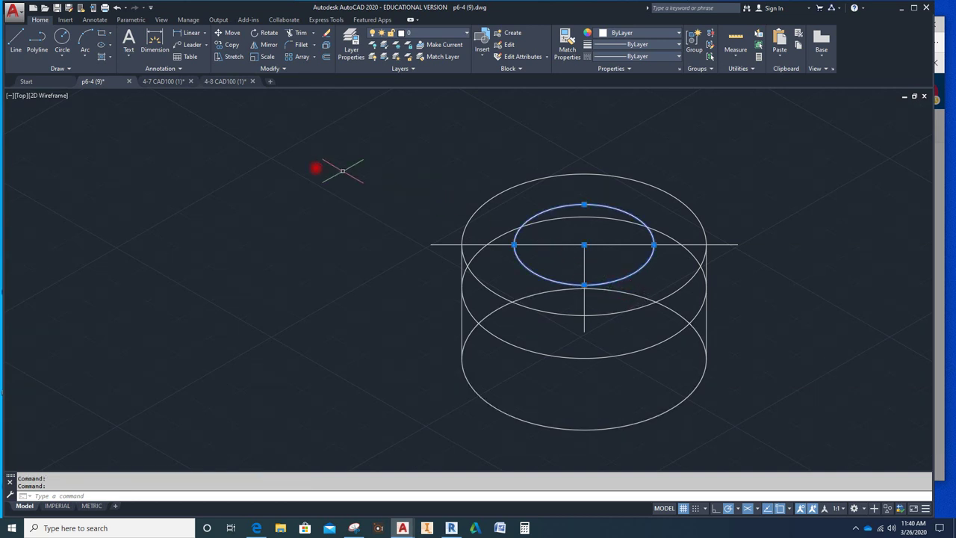
pyautogui.click(229, 45)
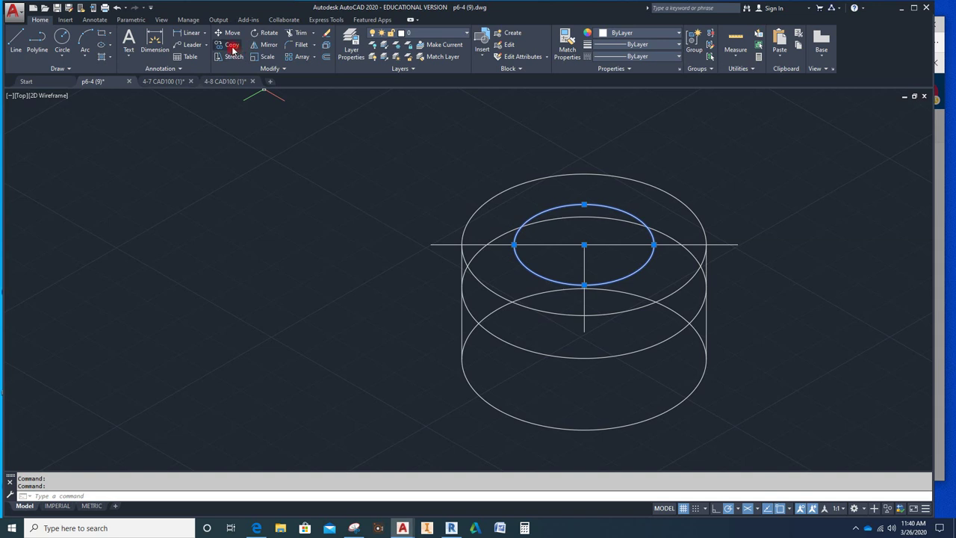
pyautogui.click(584, 245)
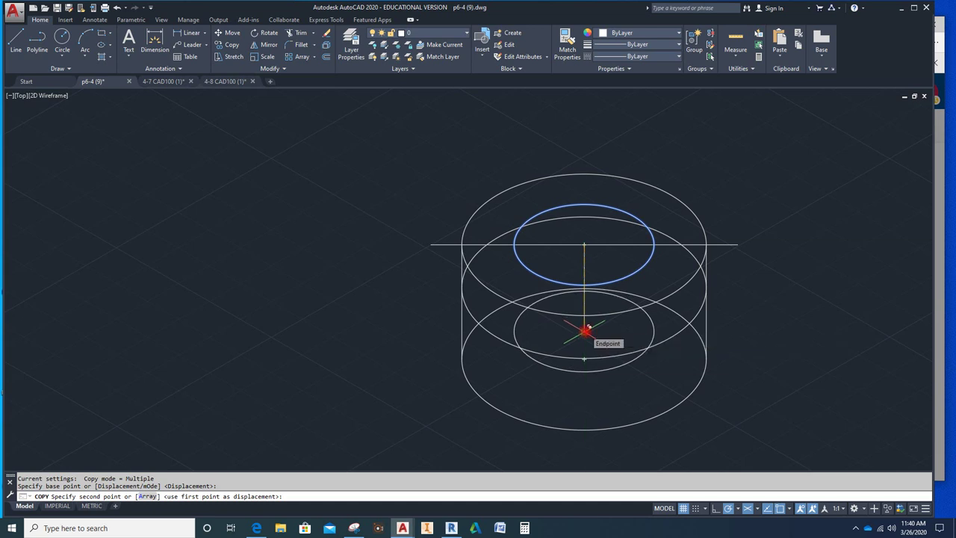
pyautogui.write('125')
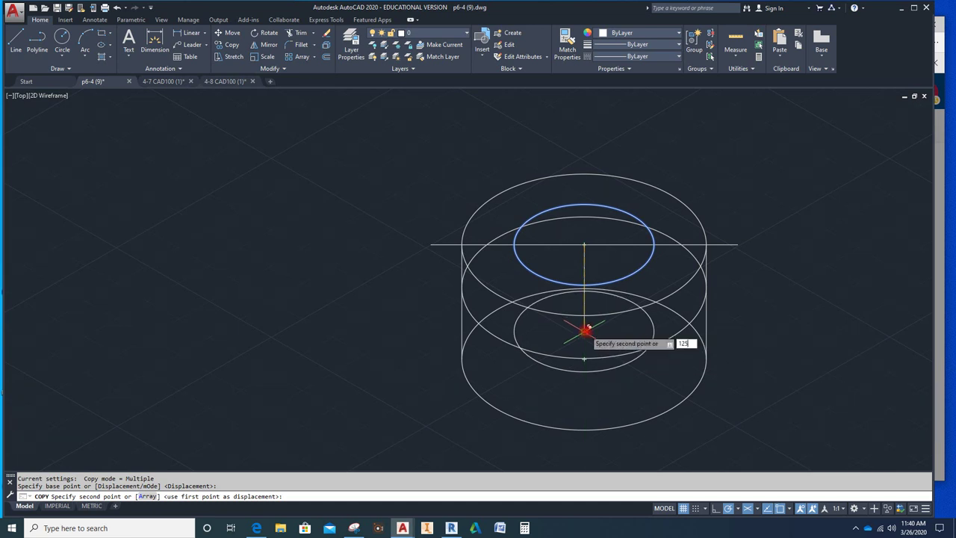
pyautogui.press('Return')
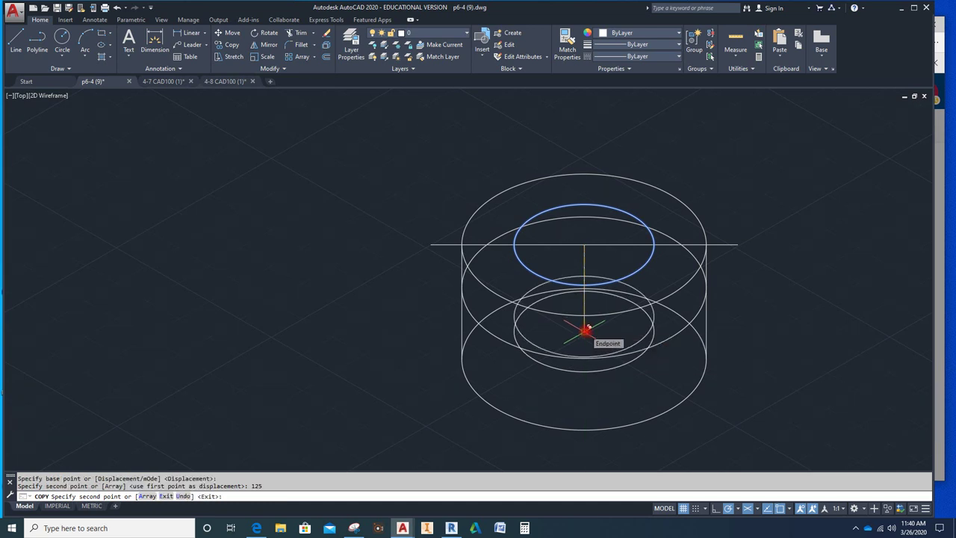
pyautogui.press('Escape')
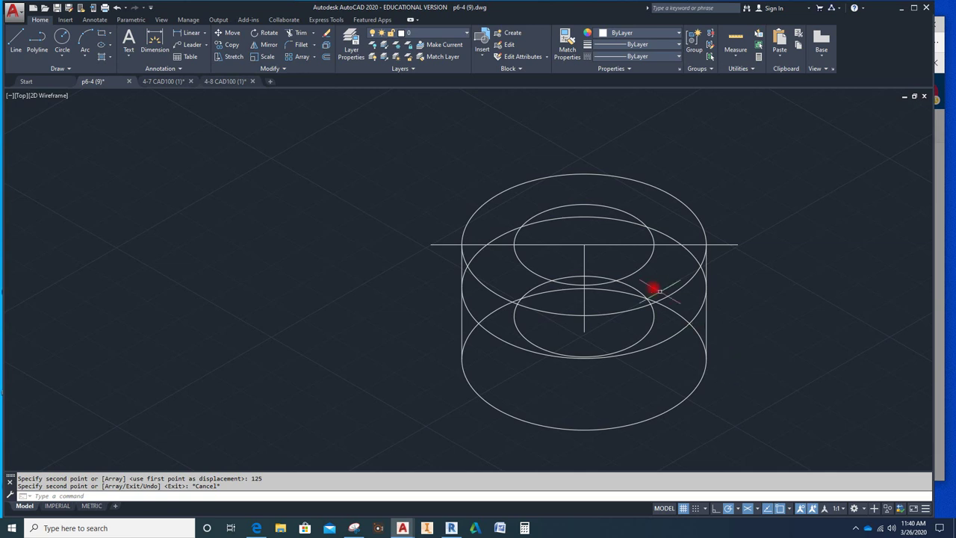
# Step: Draw a horizontal line joining the left and right quadrants of the lower 200-diameter isocircle
pyautogui.click(16, 38)
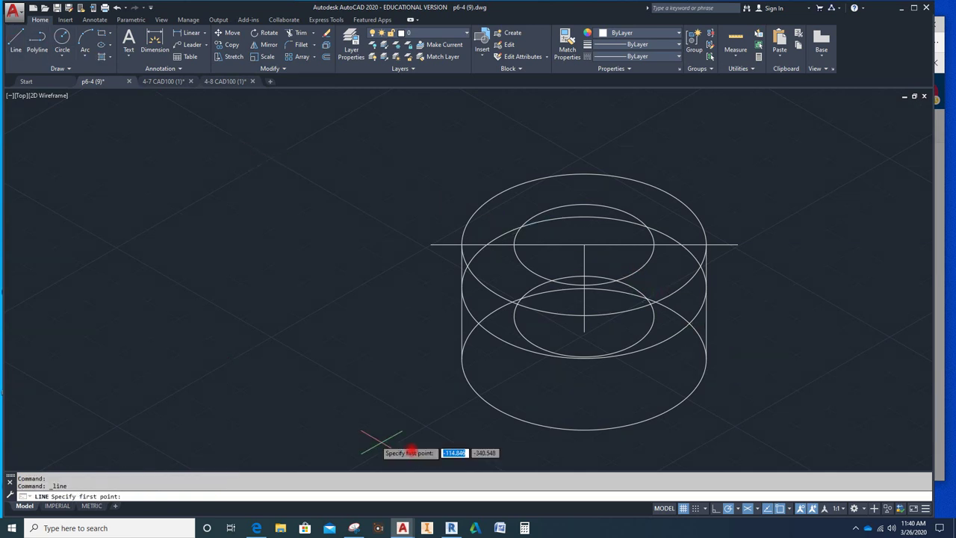
pyautogui.click(514, 317)
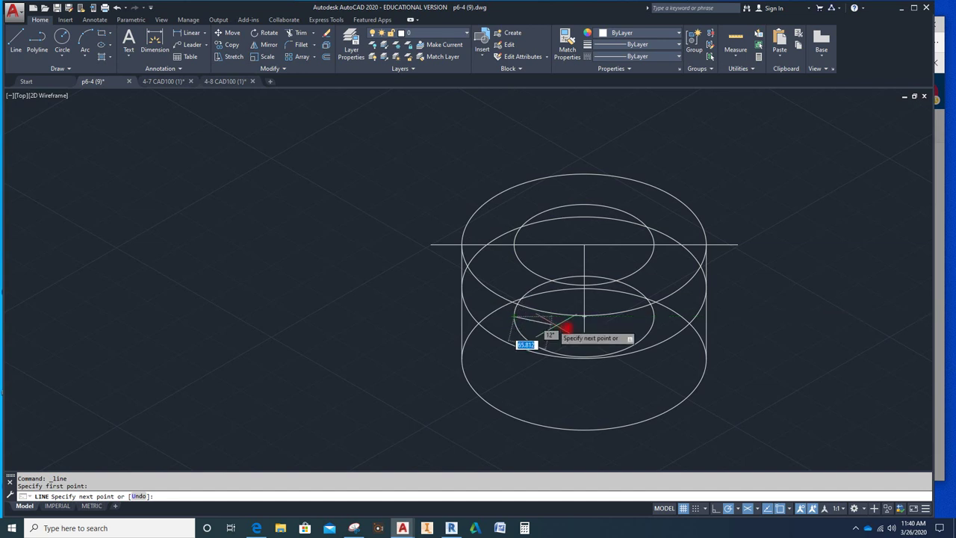
pyautogui.click(654, 318)
pyautogui.press('Escape')
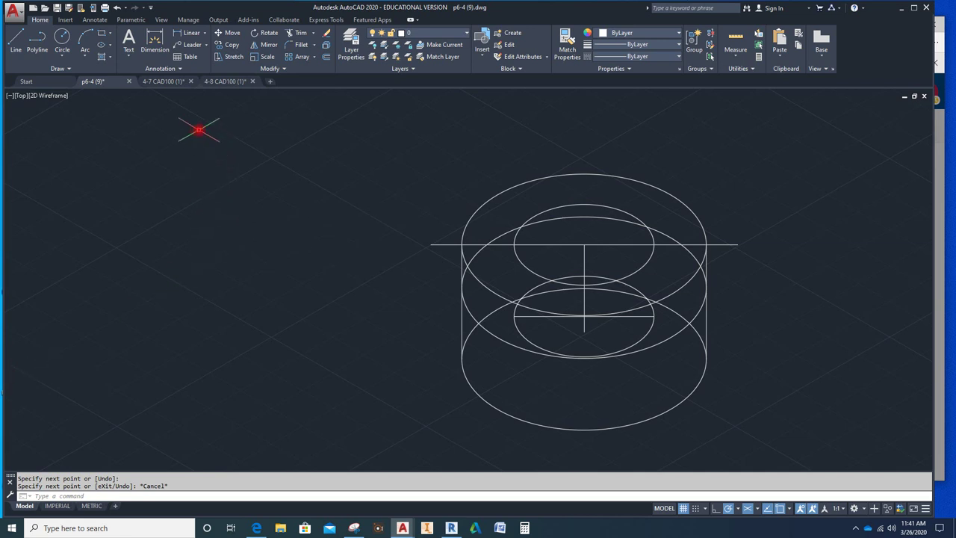
# Step: Draw an isocircle with a diameter of 100 at the centre of the lower 200-diameter isocircle, using the Ellipse command's Isocircle option
pyautogui.write('EL')
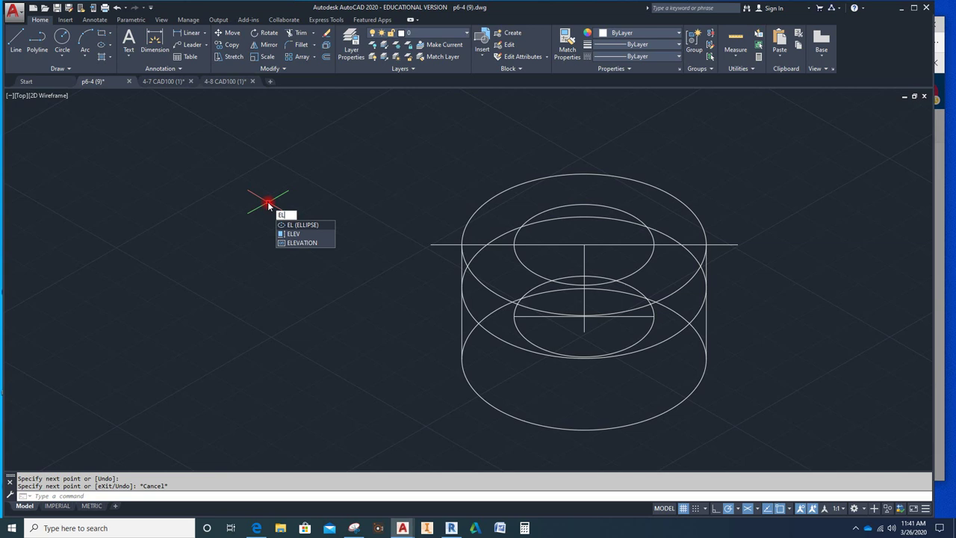
pyautogui.press('Return')
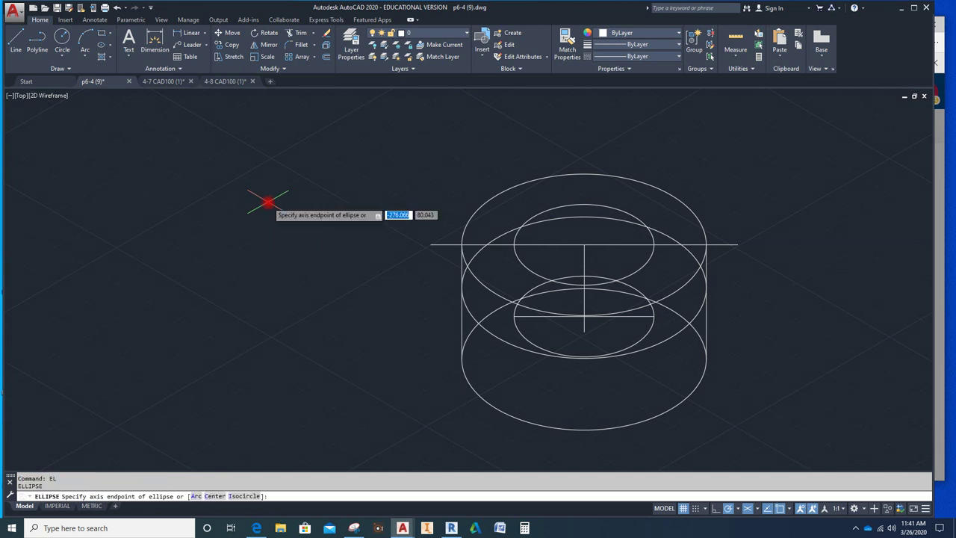
pyautogui.press('Down')
pyautogui.scroll(2, 269, 205)
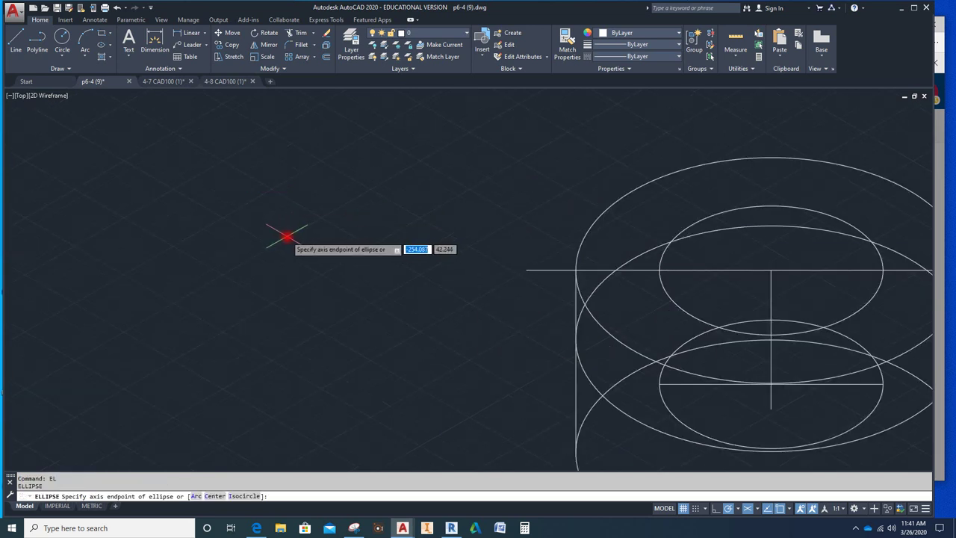
pyautogui.press('Down')
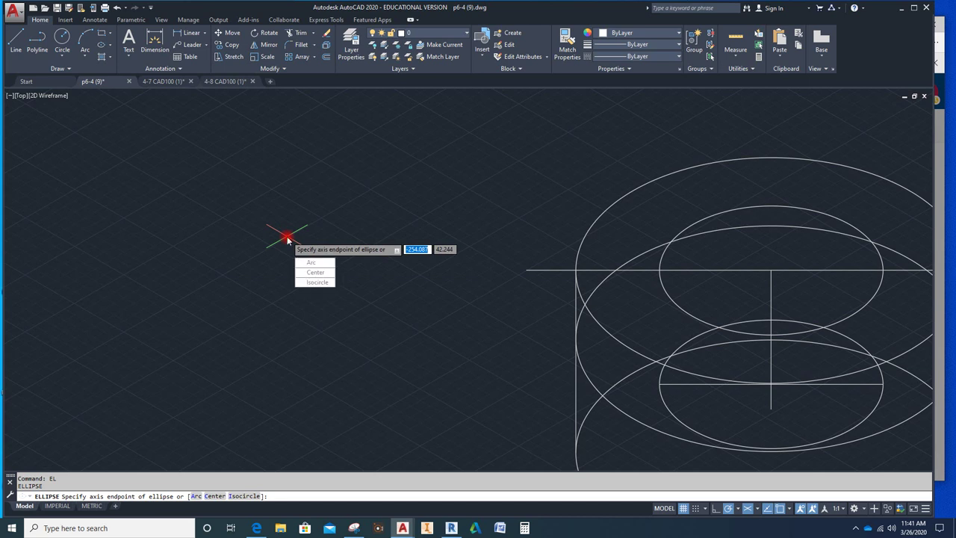
pyautogui.press('Down')
pyautogui.press('Down')
pyautogui.press('Down')
pyautogui.press('Return')
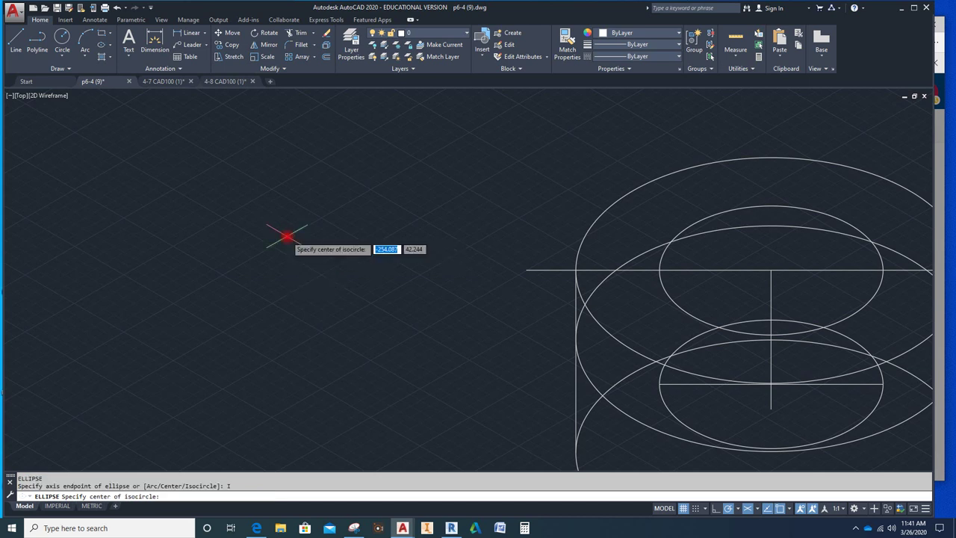
pyautogui.scroll(-2, 299, 284)
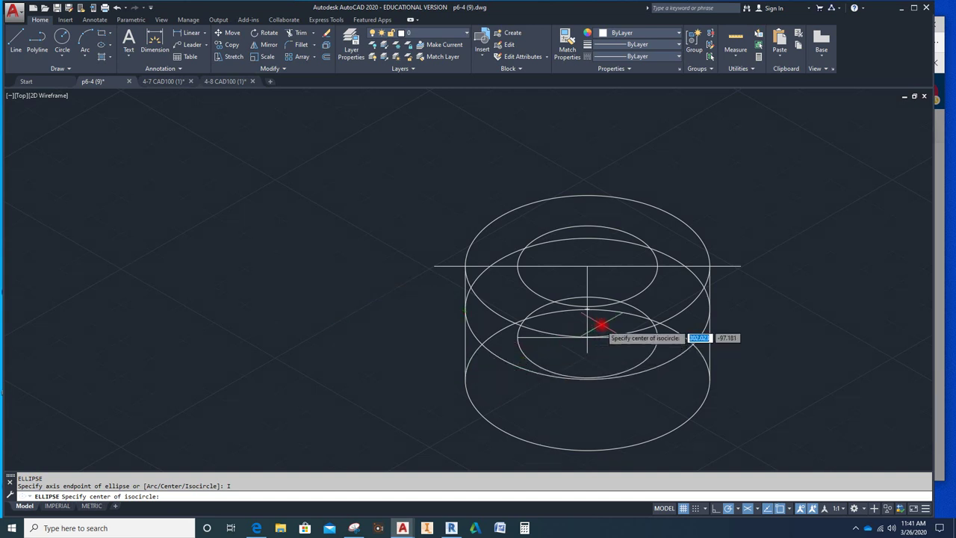
pyautogui.scroll(1, 604, 336)
pyautogui.scroll(3, 605, 341)
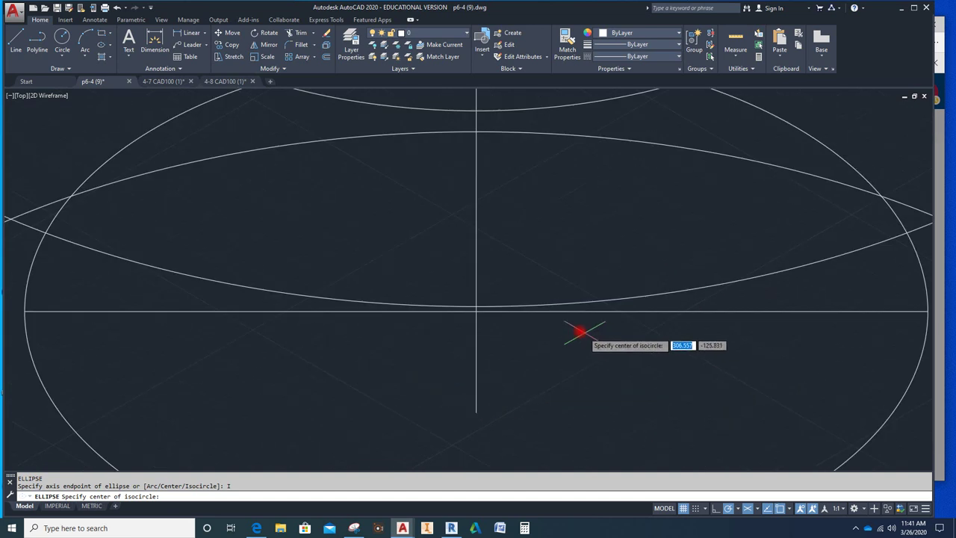
pyautogui.click(476, 312)
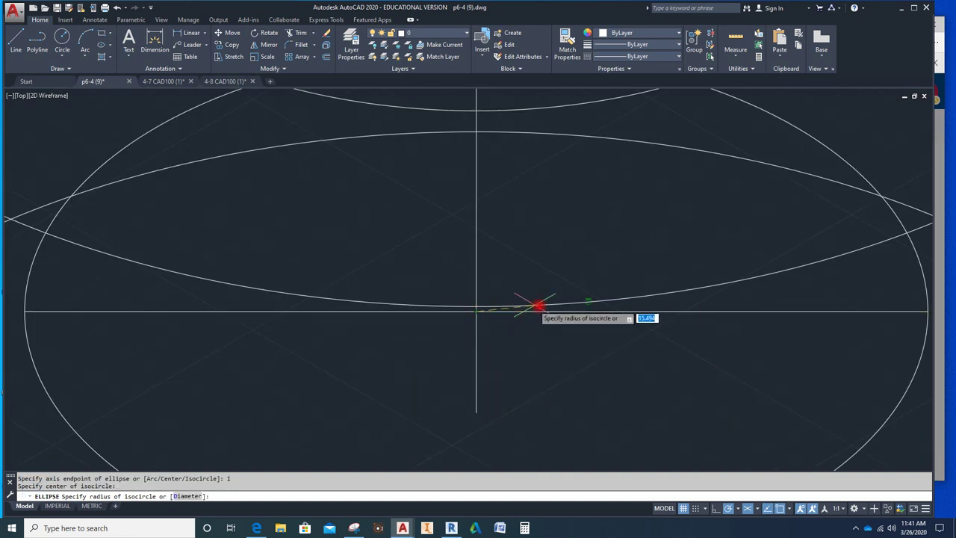
pyautogui.write('d')
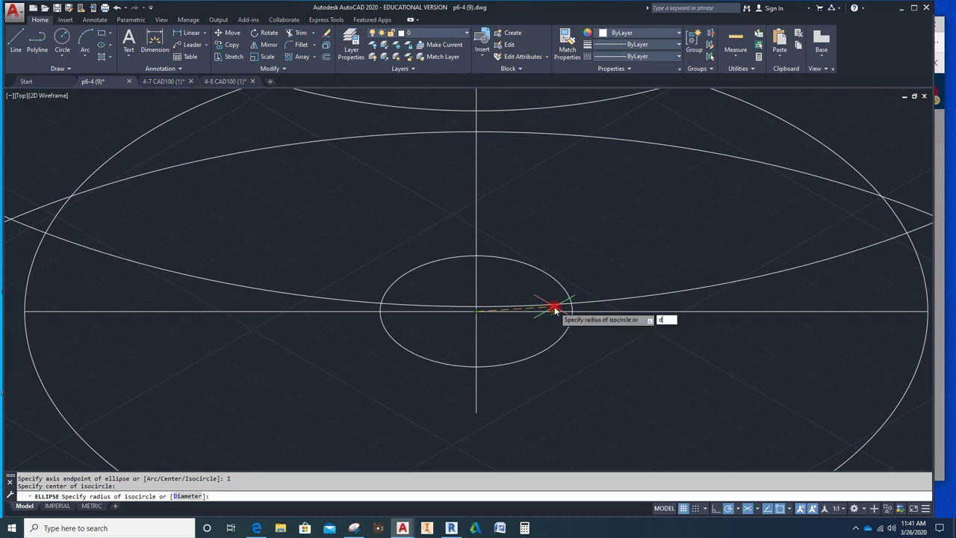
pyautogui.press('Return')
pyautogui.write('100')
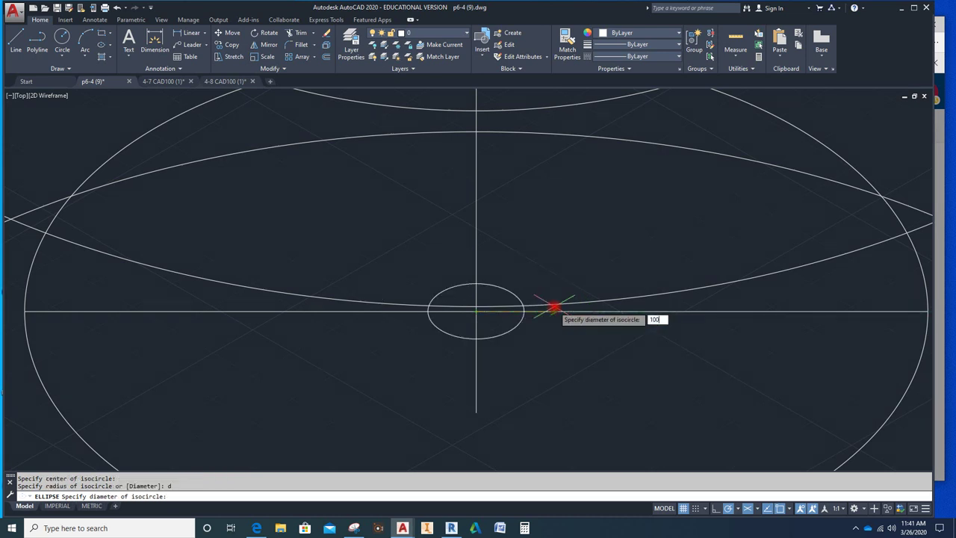
pyautogui.press('Return')
pyautogui.scroll(-3, 553, 307)
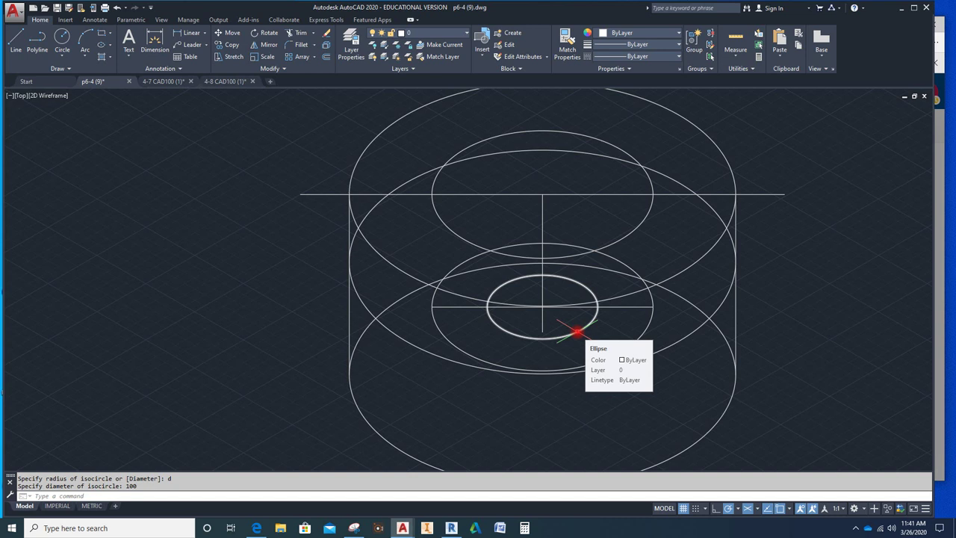
pyautogui.press('Escape')
pyautogui.press('Escape')
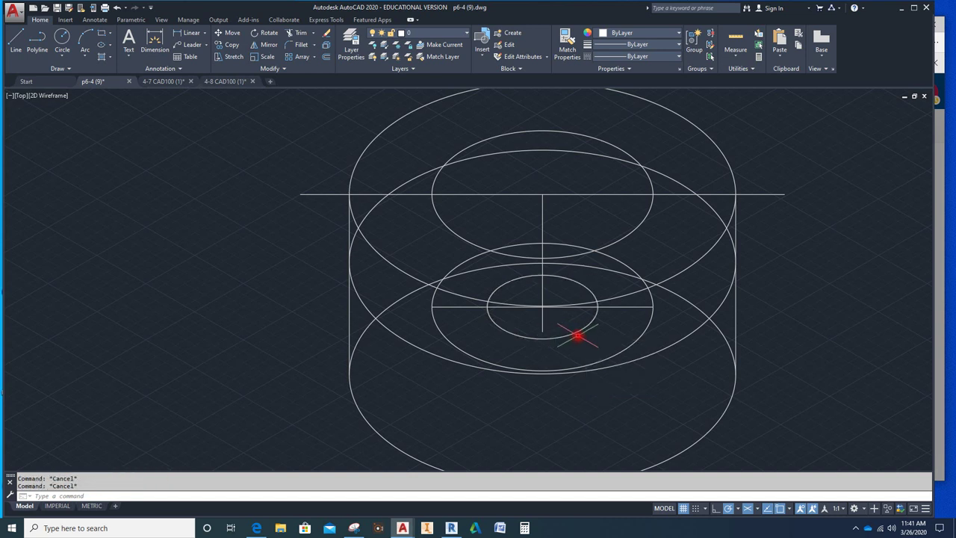
# Step: Try copying the 100-diameter isocircle straight down from its centre by 75, and erase the copy
pyautogui.click(577, 335)
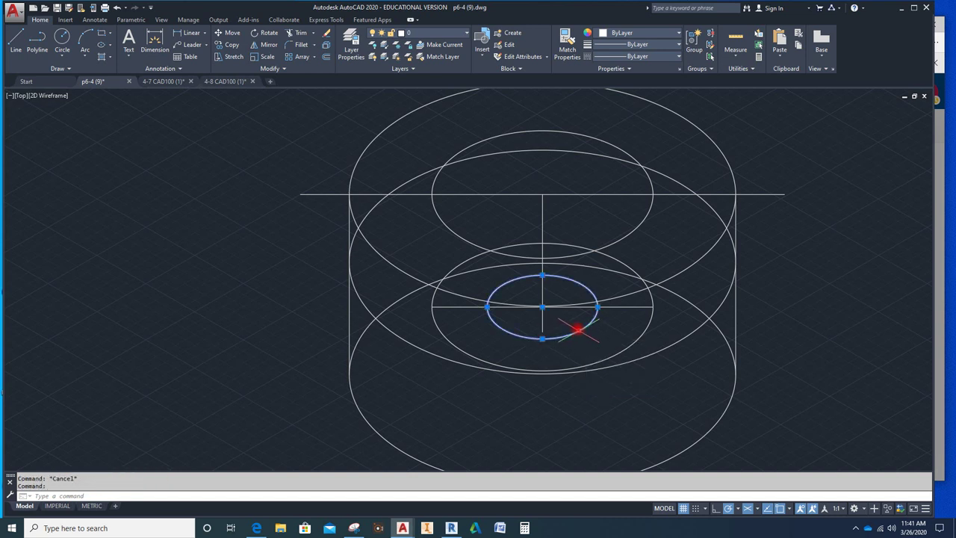
pyautogui.click(230, 44)
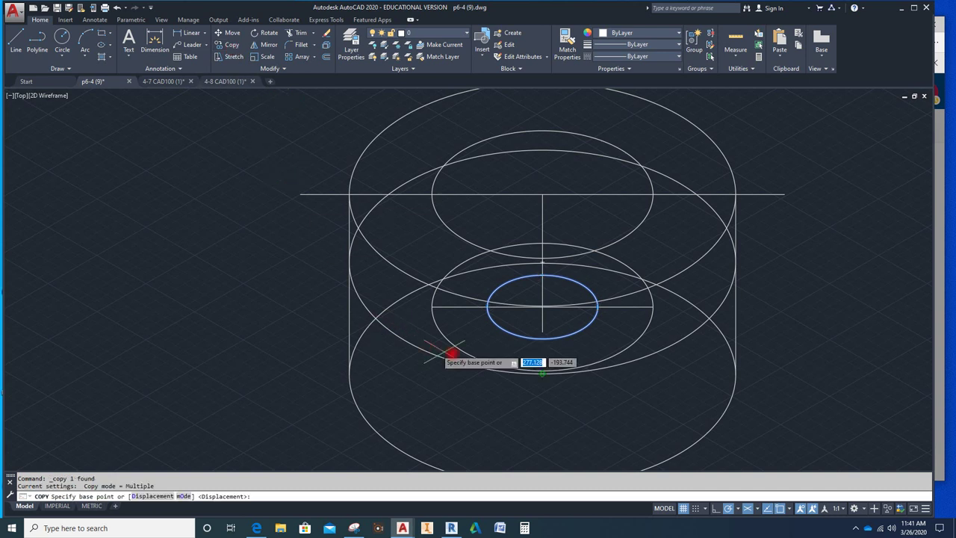
pyautogui.click(545, 306)
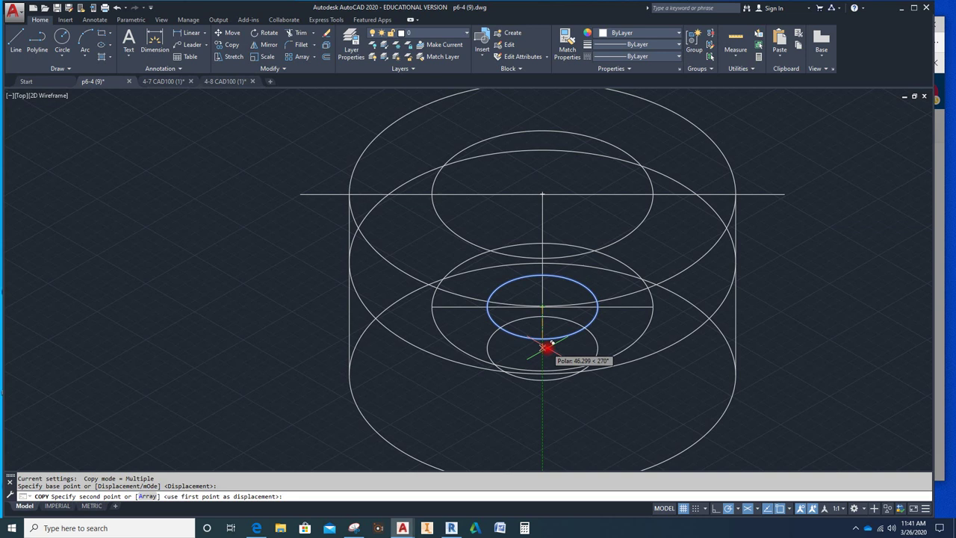
pyautogui.write('75')
pyautogui.press('Return')
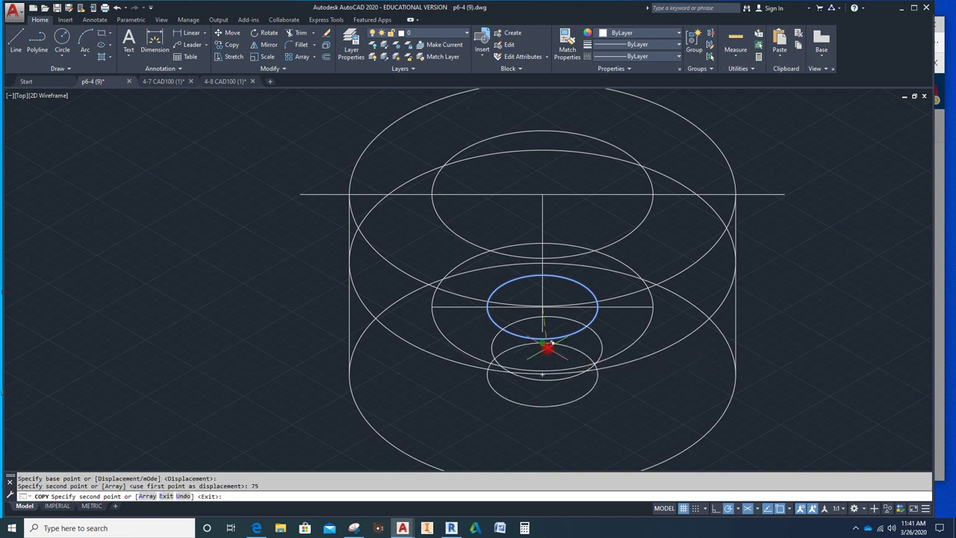
pyautogui.press('Escape')
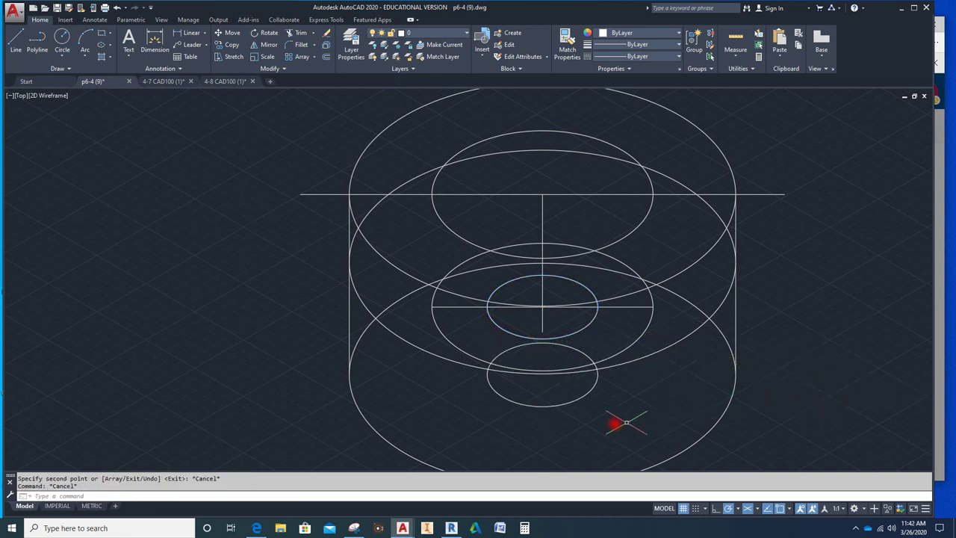
pyautogui.click(580, 398)
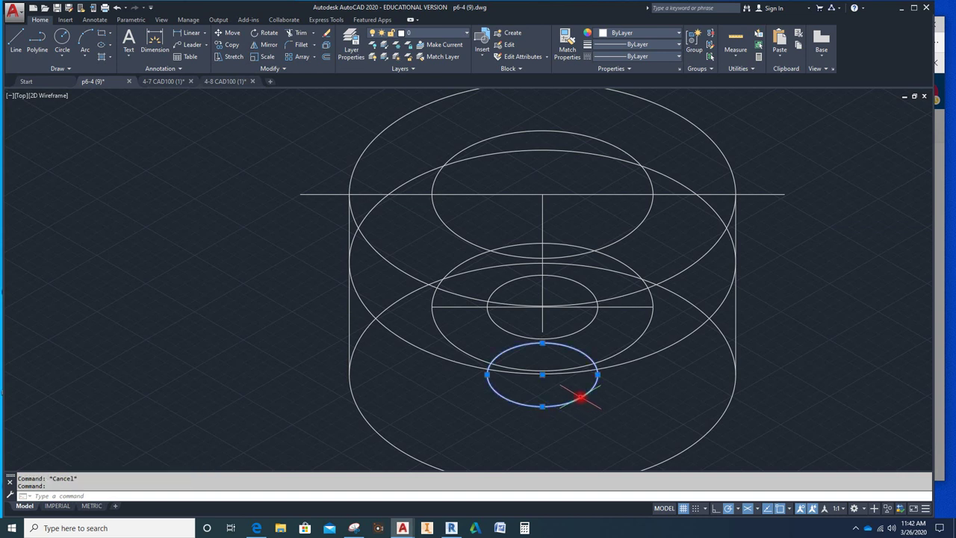
pyautogui.press('Delete')
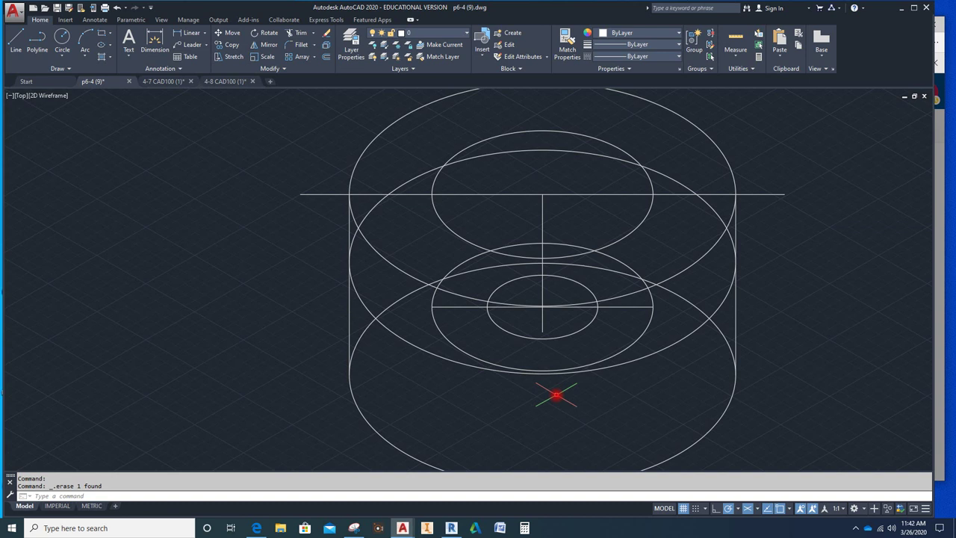
# Step: Erase the horizontal line across the lower 200-diameter isocircle
pyautogui.click(624, 307)
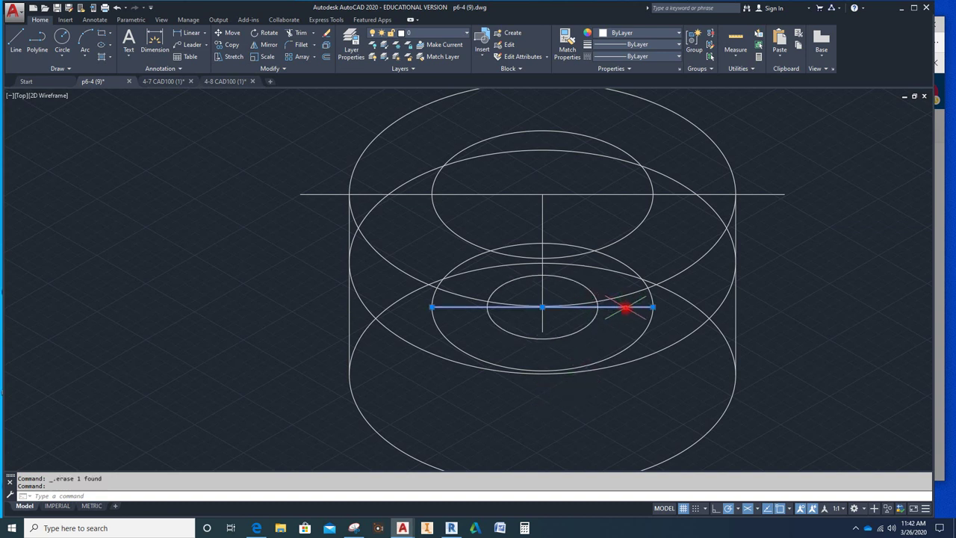
pyautogui.press('Delete')
pyautogui.scroll(-1, 584, 363)
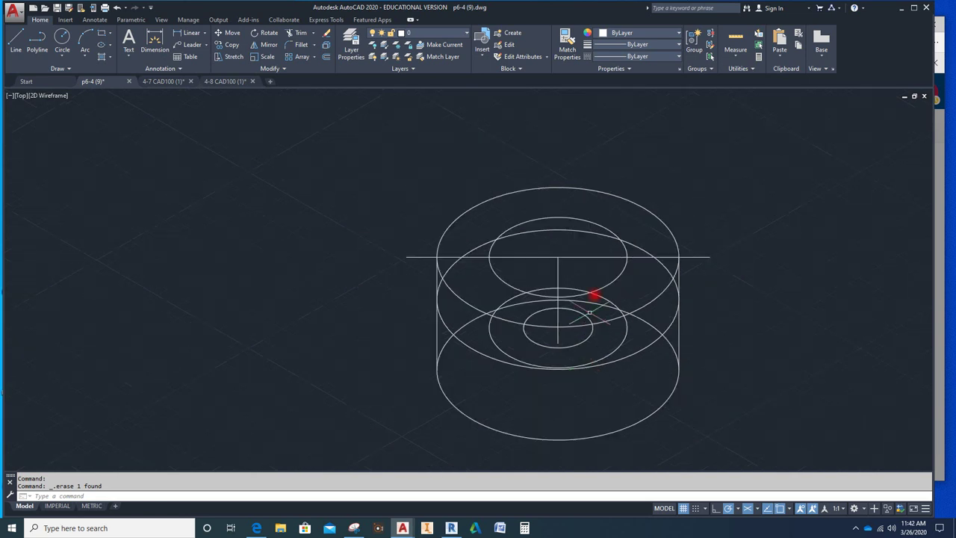
# Step: Rotate the long horizontal line through the top isocircle by 30 degrees about the isocircle's centre
pyautogui.click(581, 257)
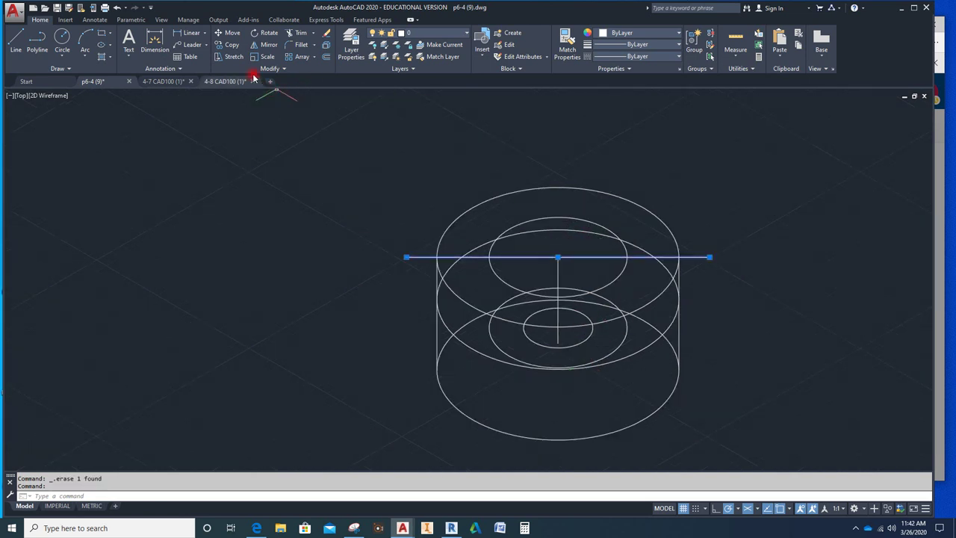
pyautogui.click(267, 35)
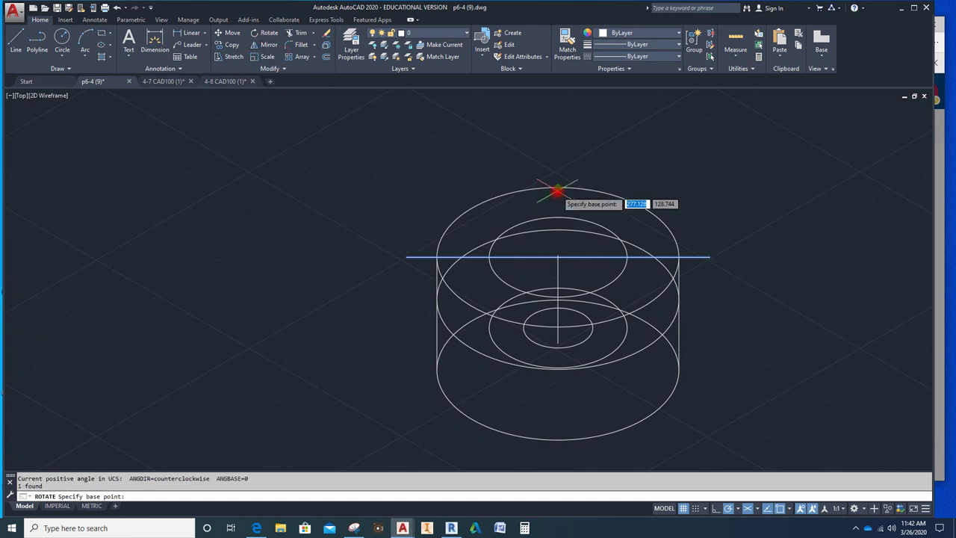
pyautogui.click(555, 257)
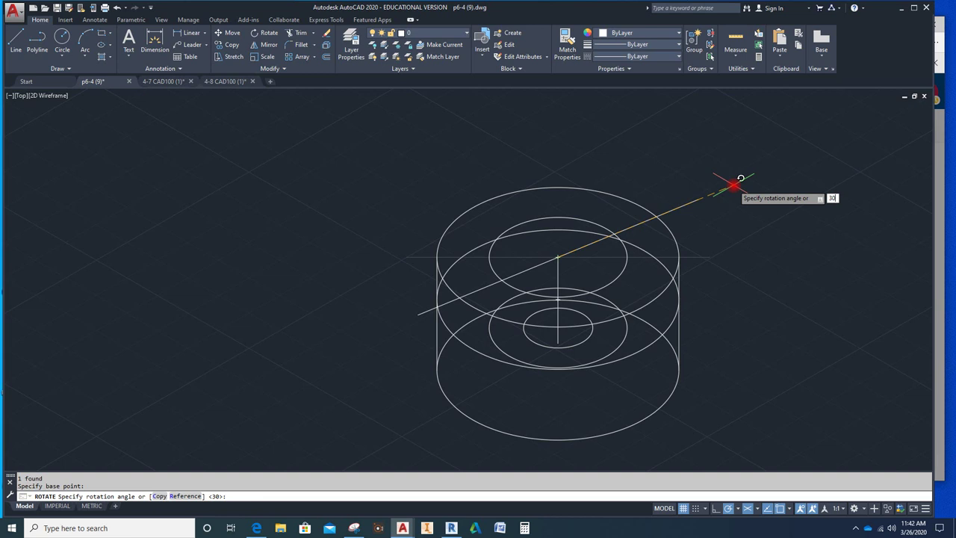
pyautogui.press('Return')
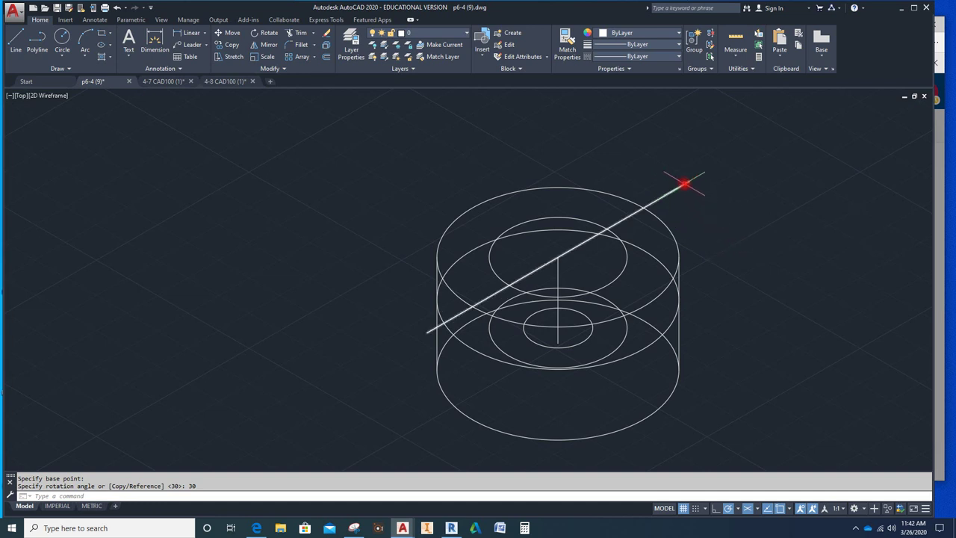
# Step: Offset the rotated centre line by 75 to both sides
pyautogui.click(325, 57)
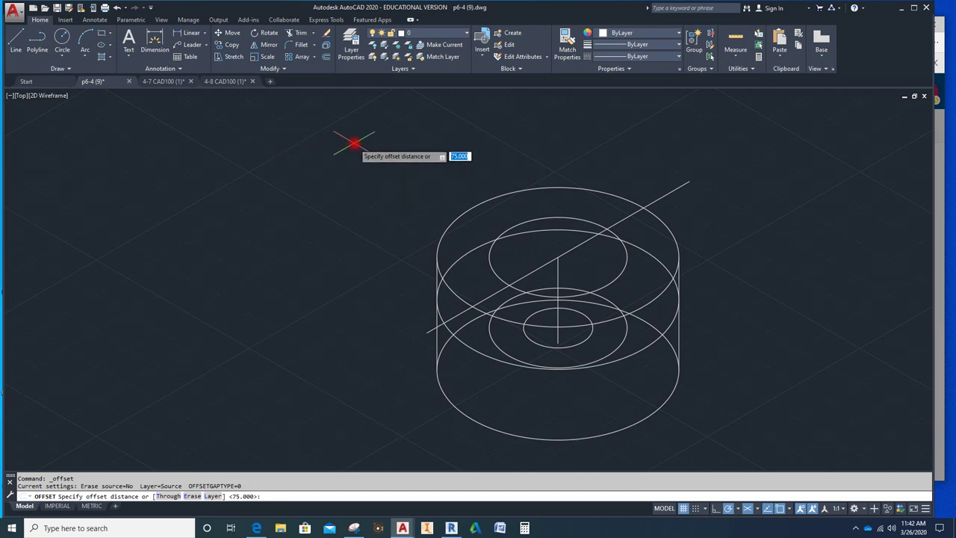
pyautogui.press('BackSpace')
pyautogui.press('Return')
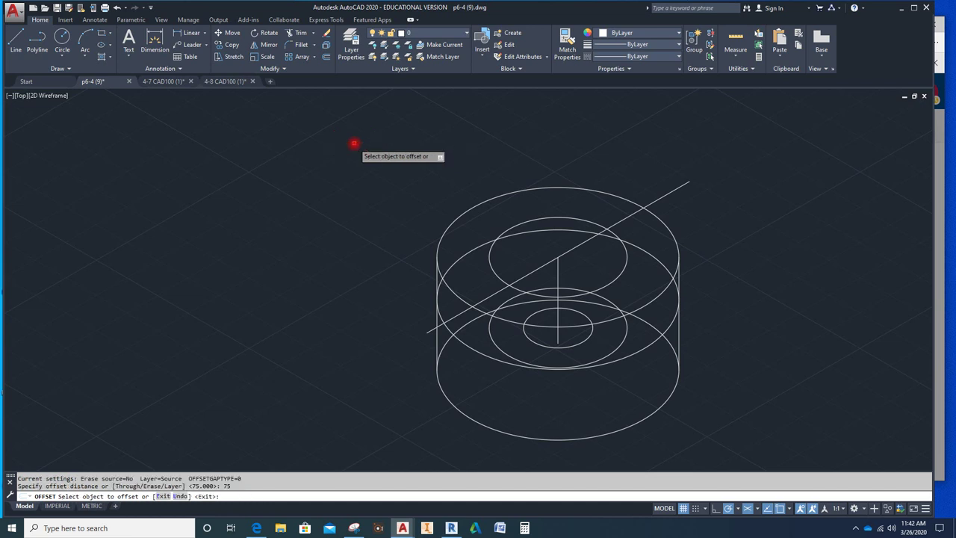
pyautogui.click(582, 242)
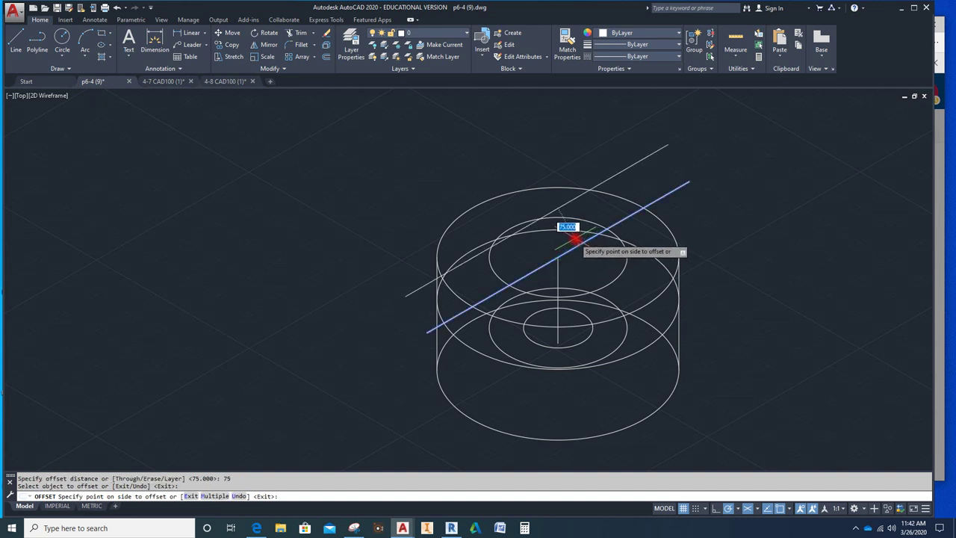
pyautogui.click(575, 239)
pyautogui.click(581, 244)
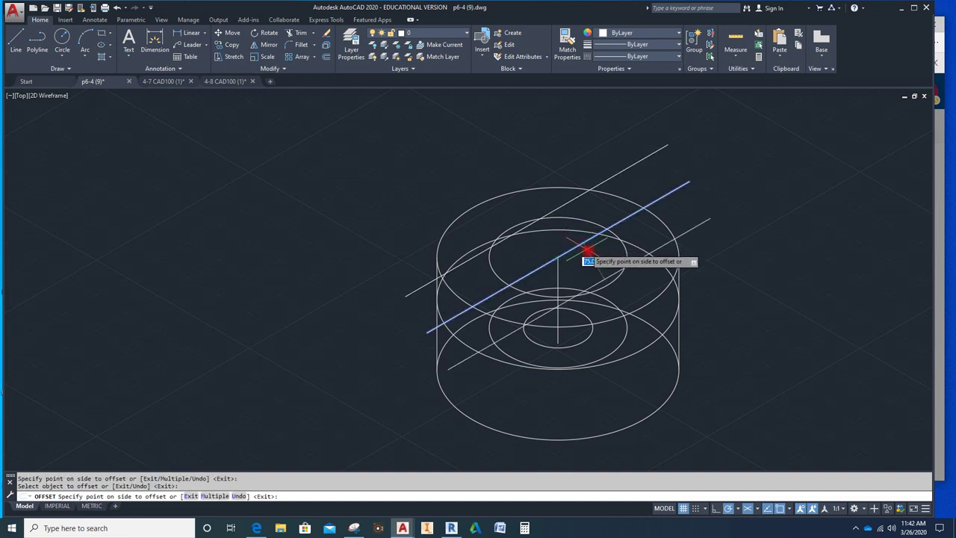
pyautogui.click(588, 253)
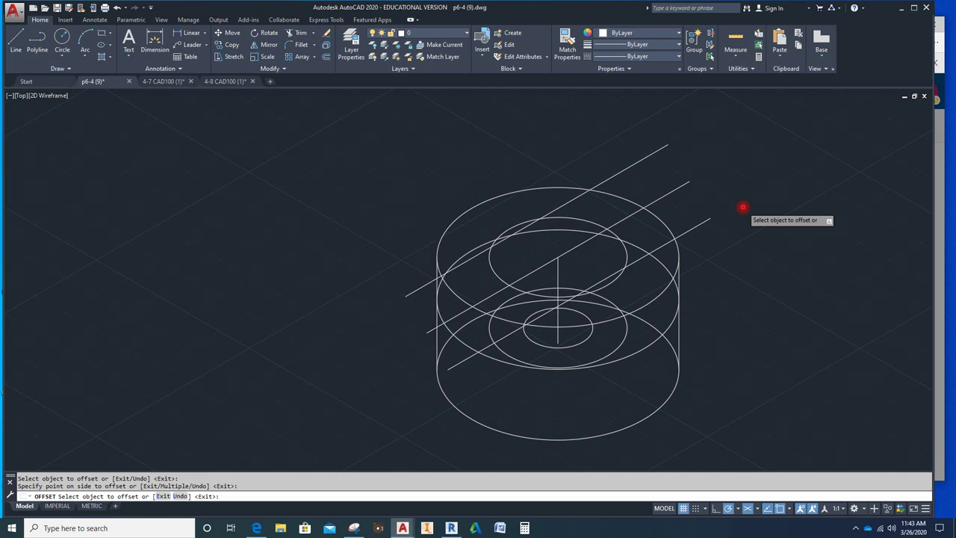
pyautogui.click(707, 221)
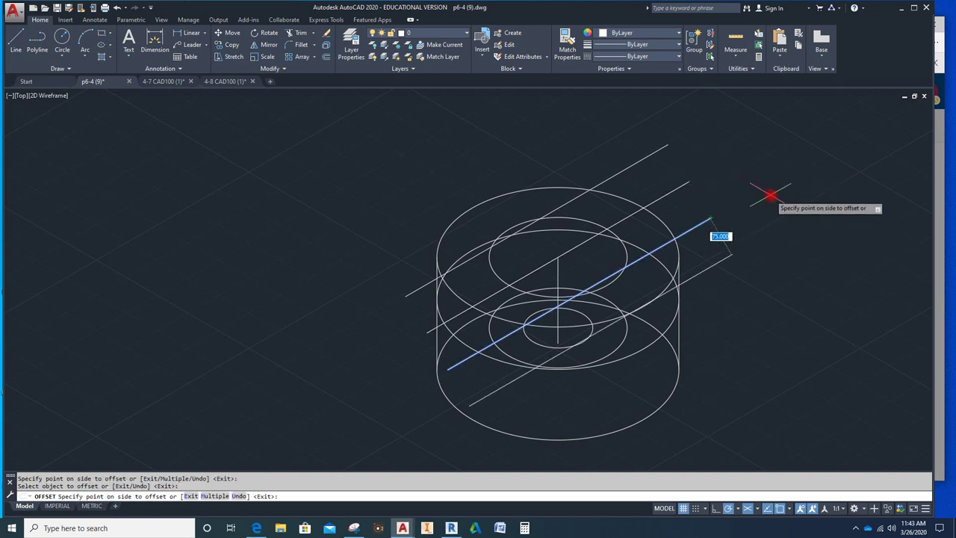
pyautogui.press('Escape')
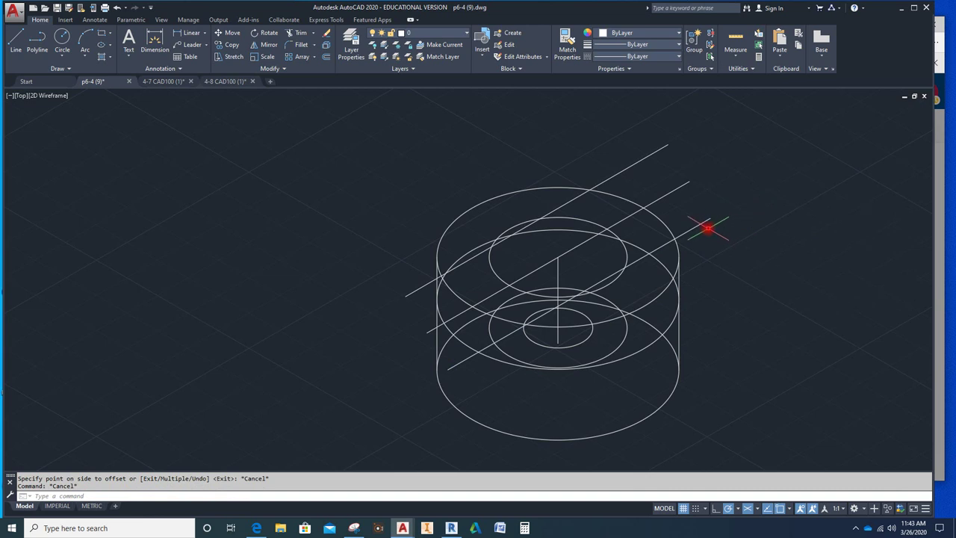
# Step: Copy the two offset lines straight down by 75 from the top isocircle's centre, and erase the rotated centre line between the originals
pyautogui.click(702, 223)
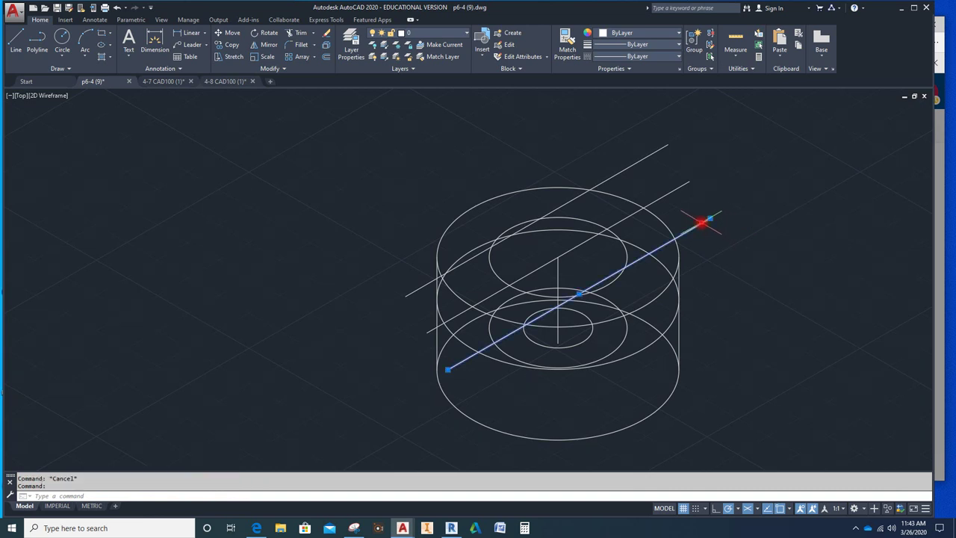
pyautogui.click(667, 145)
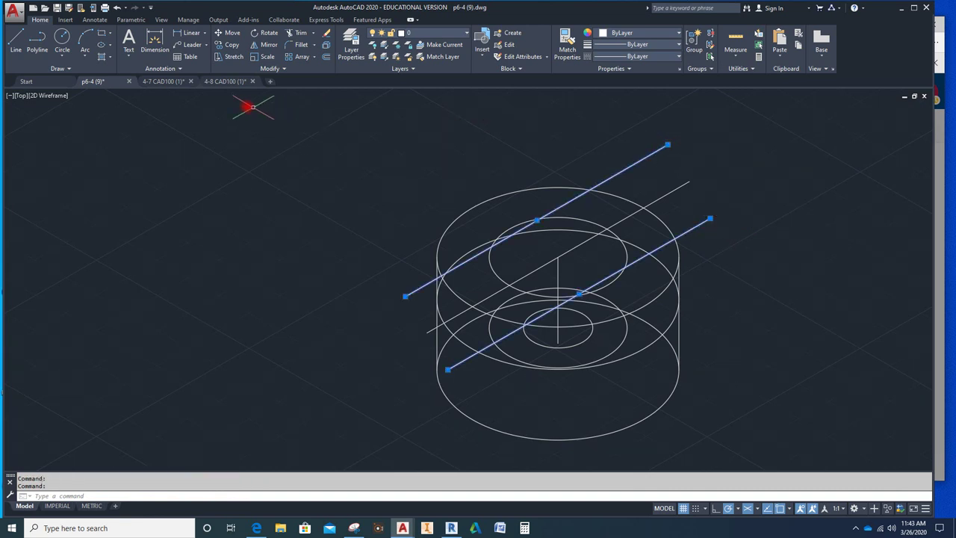
pyautogui.click(228, 44)
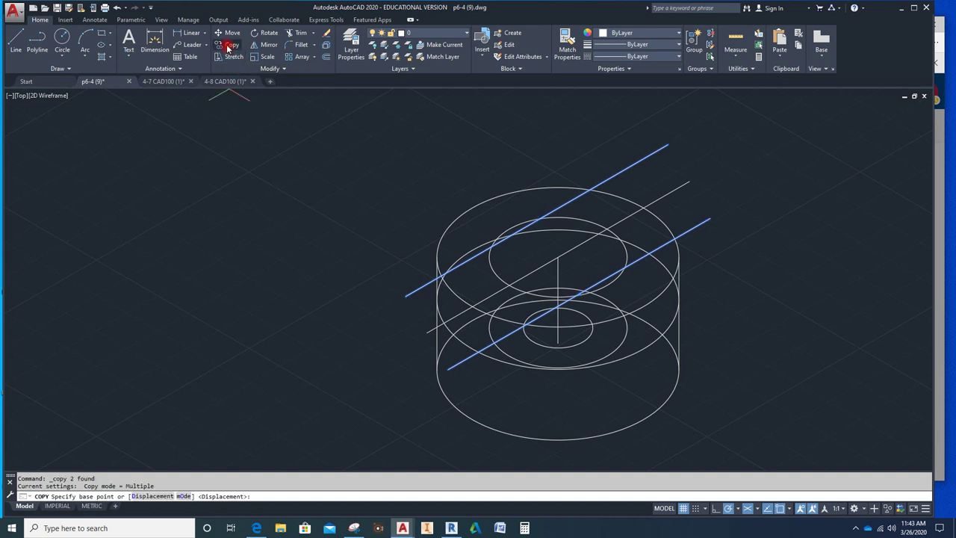
pyautogui.click(559, 259)
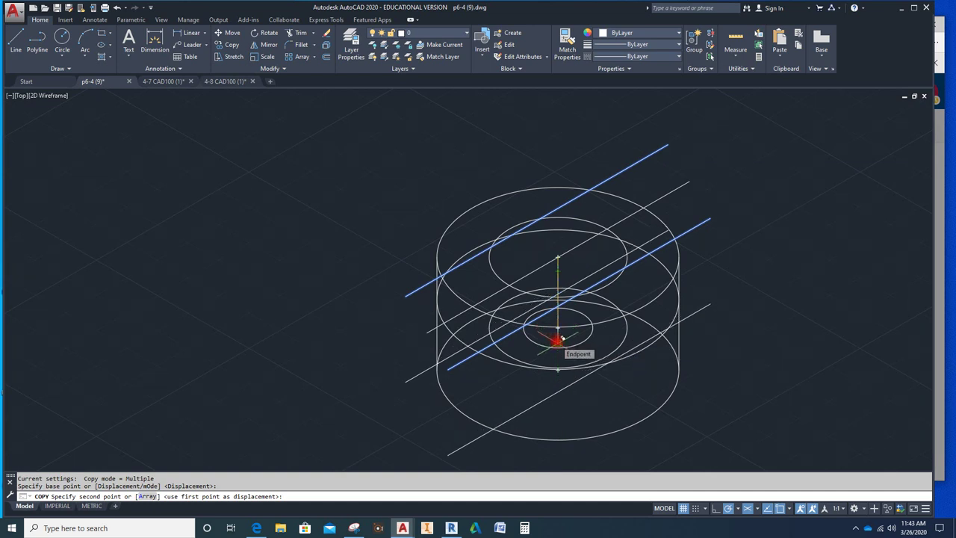
pyautogui.write('75')
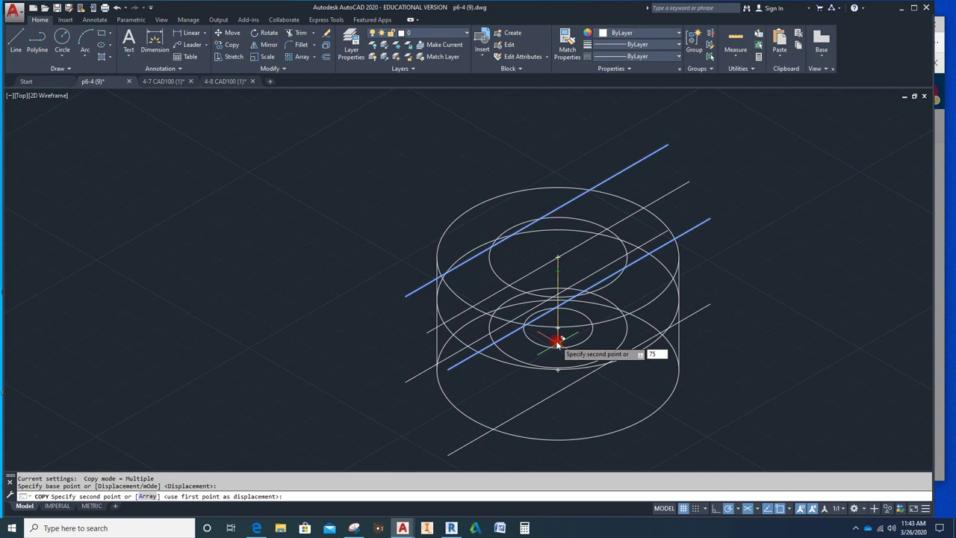
pyautogui.press('Return')
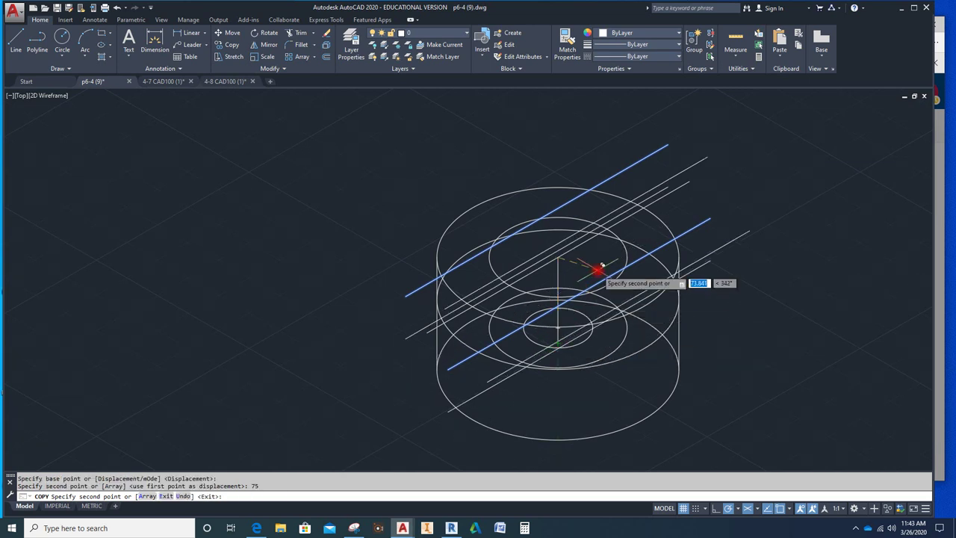
pyautogui.press('Escape')
pyautogui.press('Escape')
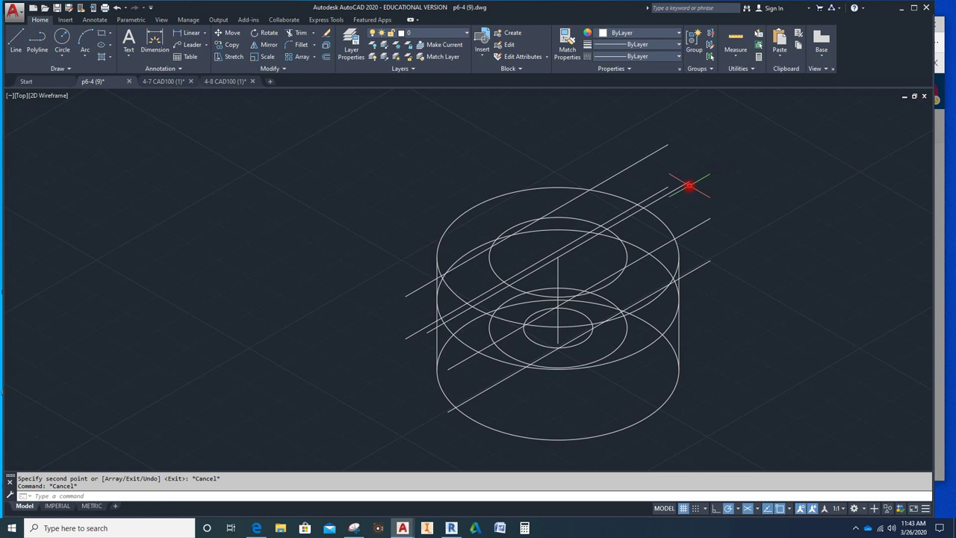
pyautogui.click(686, 183)
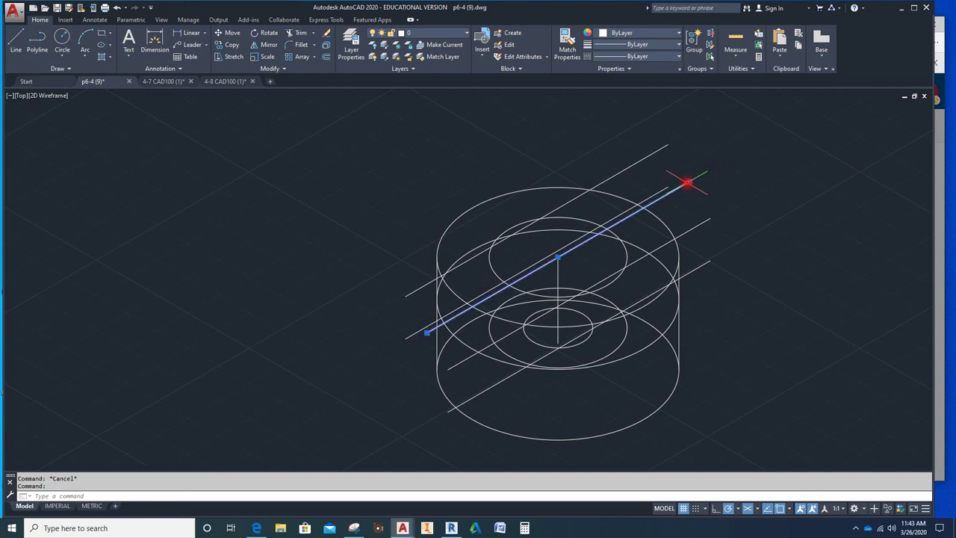
pyautogui.press('Delete')
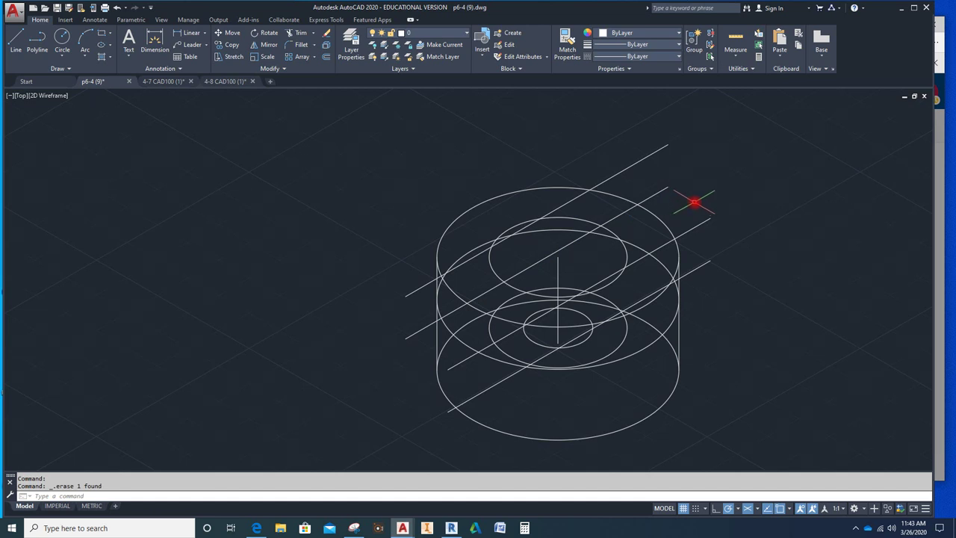
# Step: Trim the ends of the two upper offset lines to the large top isocircle
pyautogui.click(658, 218)
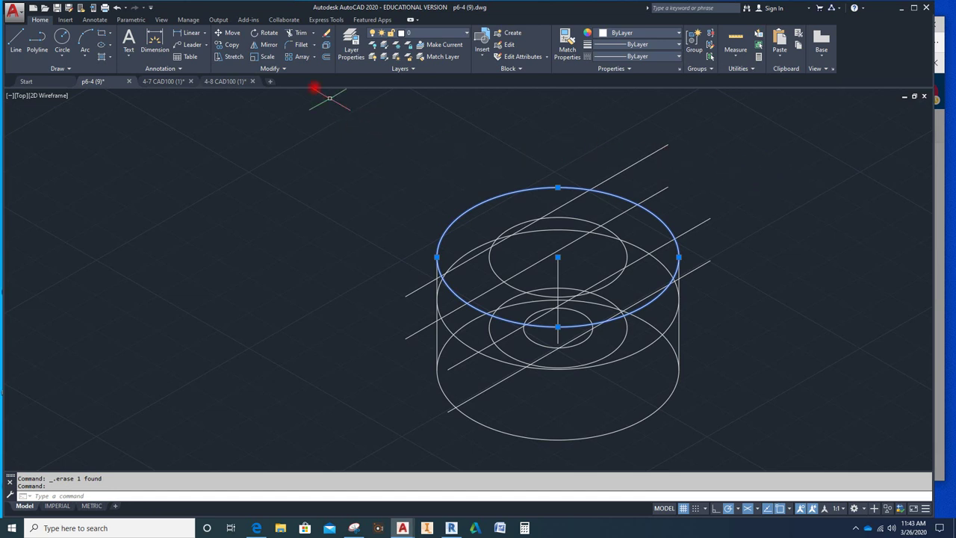
pyautogui.click(302, 37)
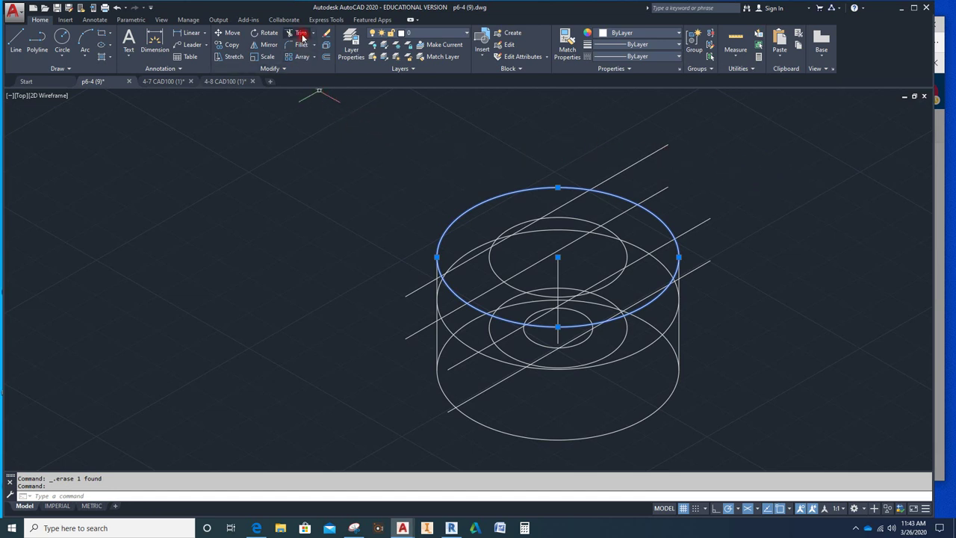
pyautogui.click(415, 289)
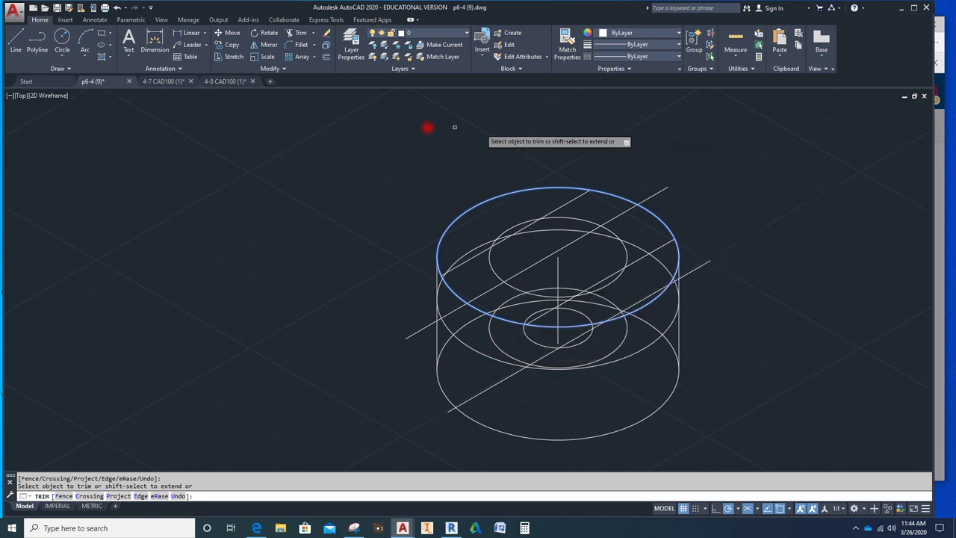
# Step: Trim the ends of the two copied lower lines to the large middle isocircle
pyautogui.click(297, 33)
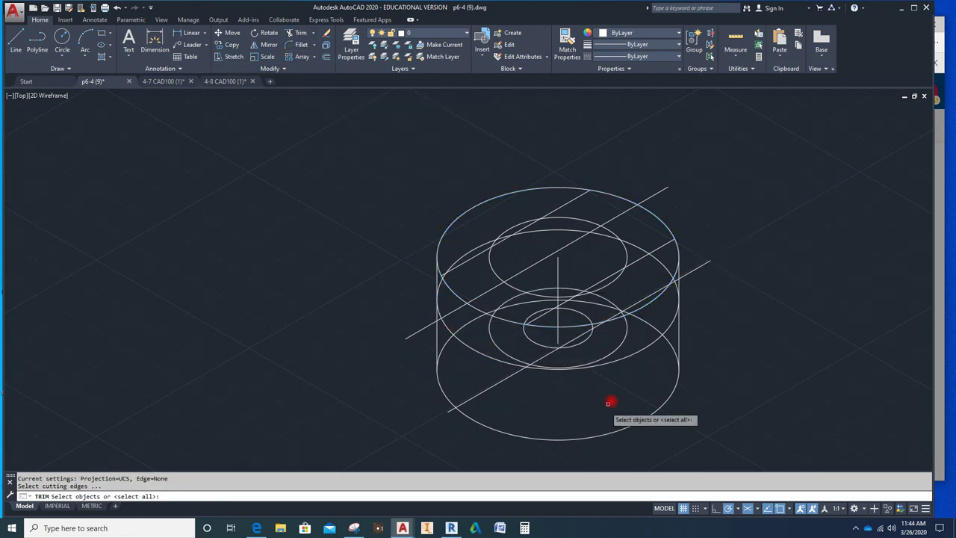
pyautogui.click(639, 353)
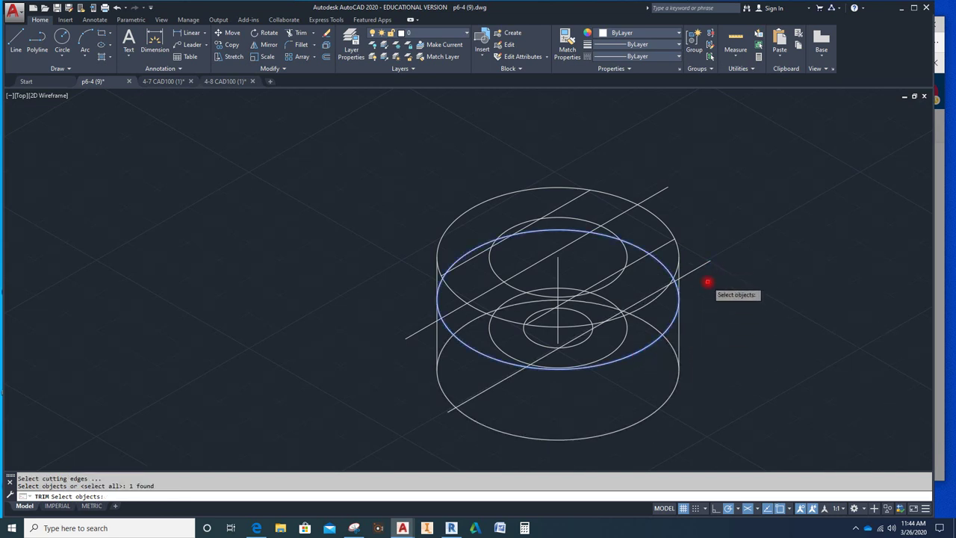
pyautogui.press('Return')
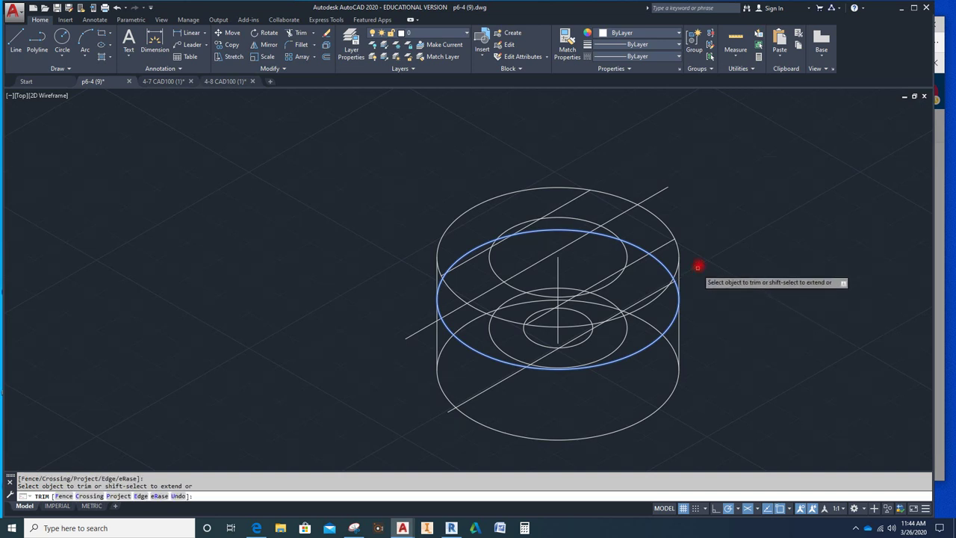
pyautogui.click(656, 196)
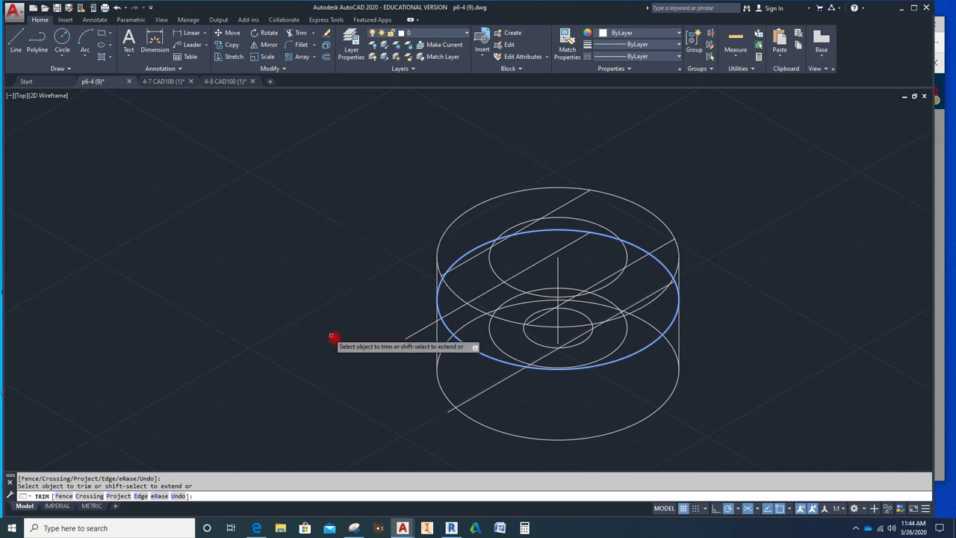
pyautogui.click(411, 335)
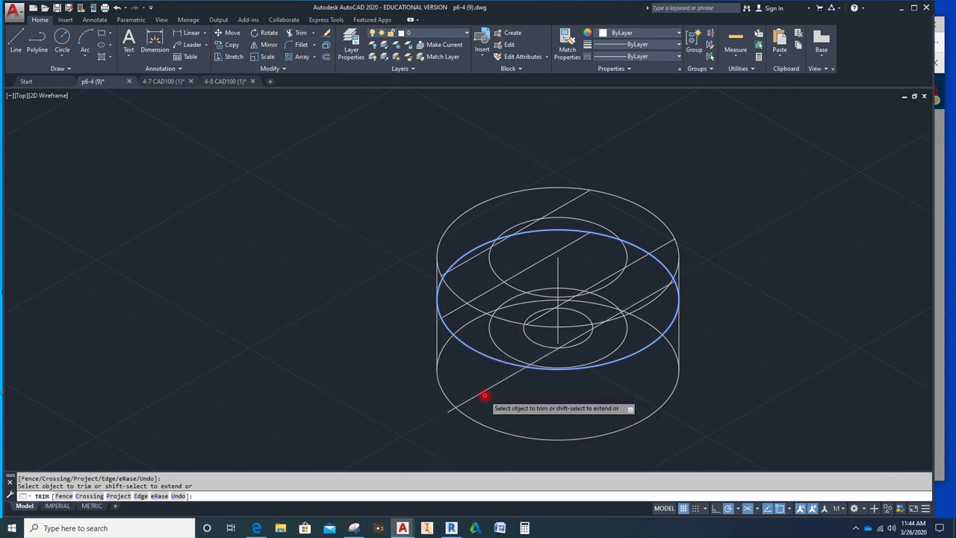
pyautogui.click(482, 392)
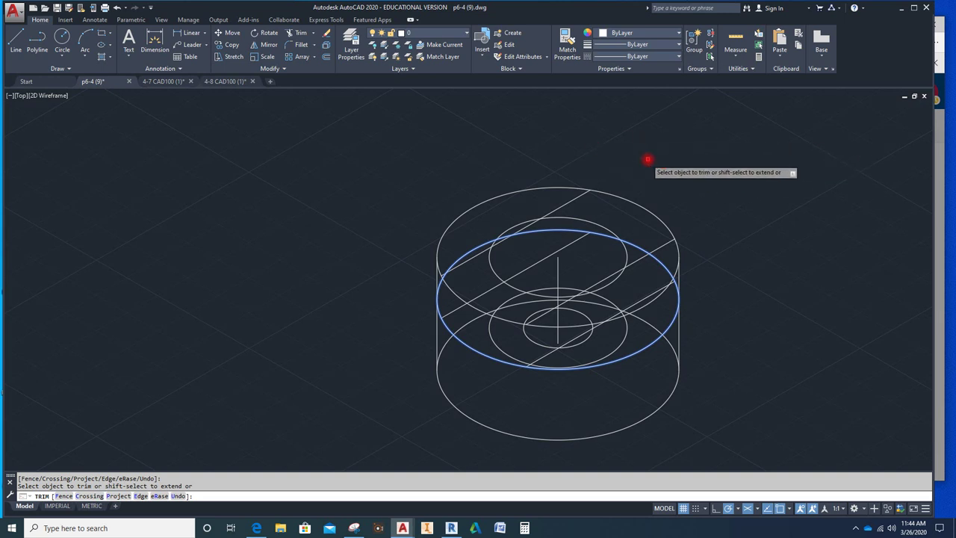
pyautogui.press('Escape')
pyautogui.press('Escape')
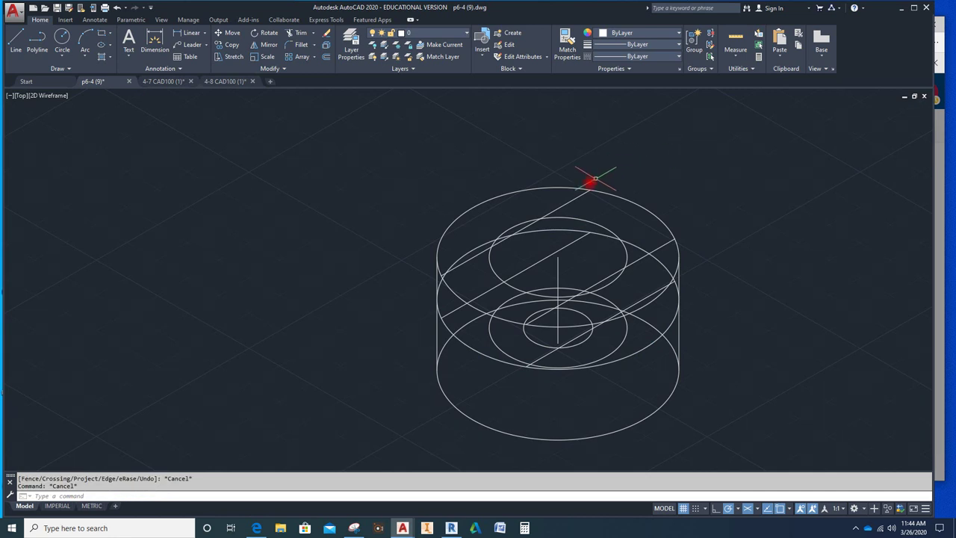
# Step: Trim away the two side arcs of the large top isocircle outside the upper pair of parallel lines
pyautogui.click(549, 186)
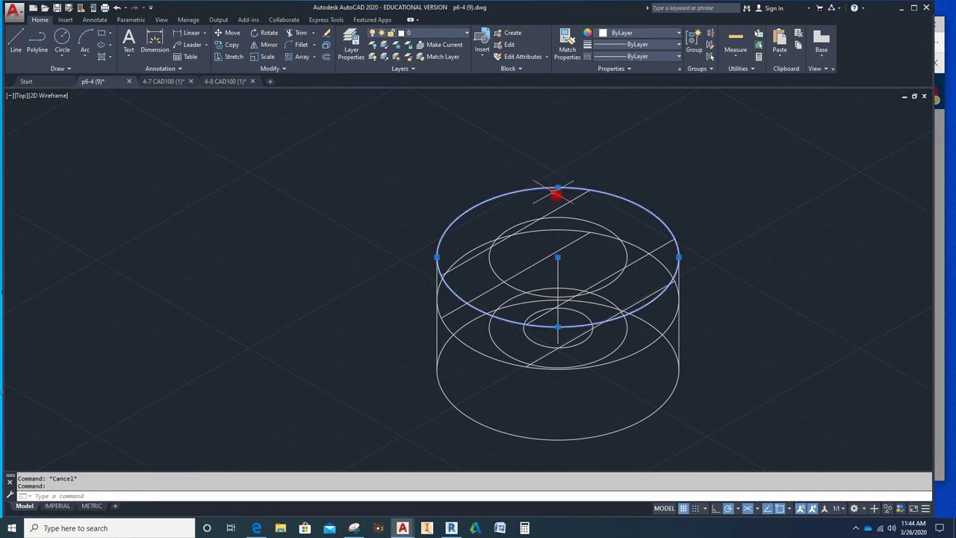
pyautogui.click(567, 202)
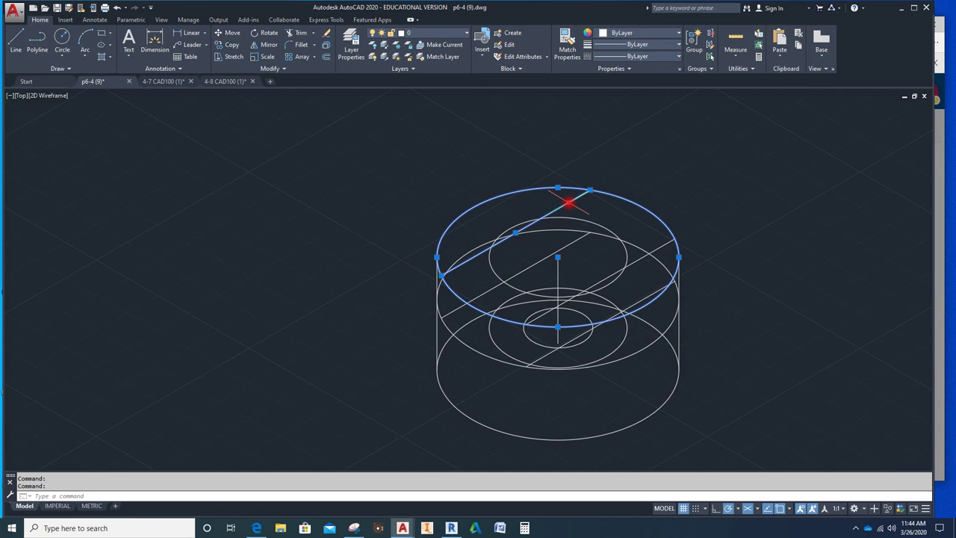
pyautogui.click(660, 246)
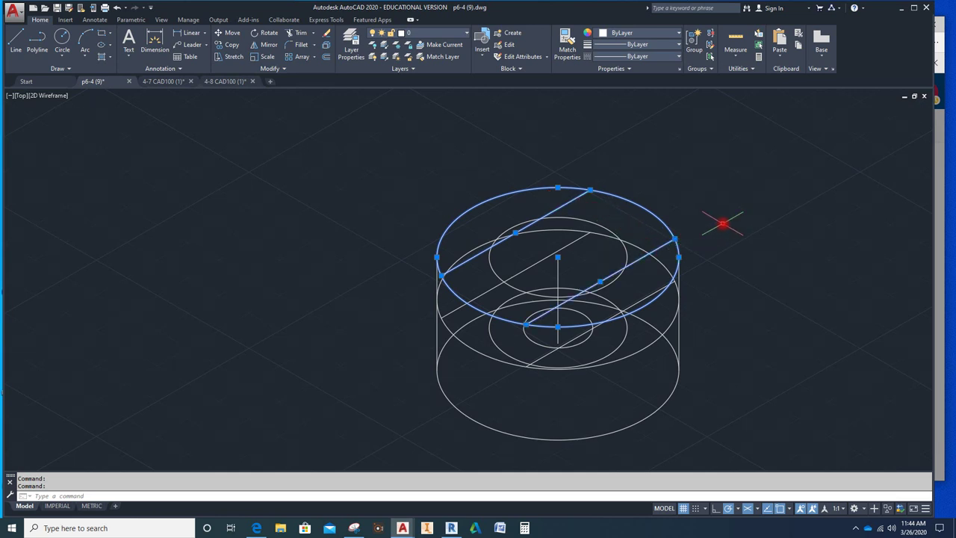
pyautogui.click(301, 34)
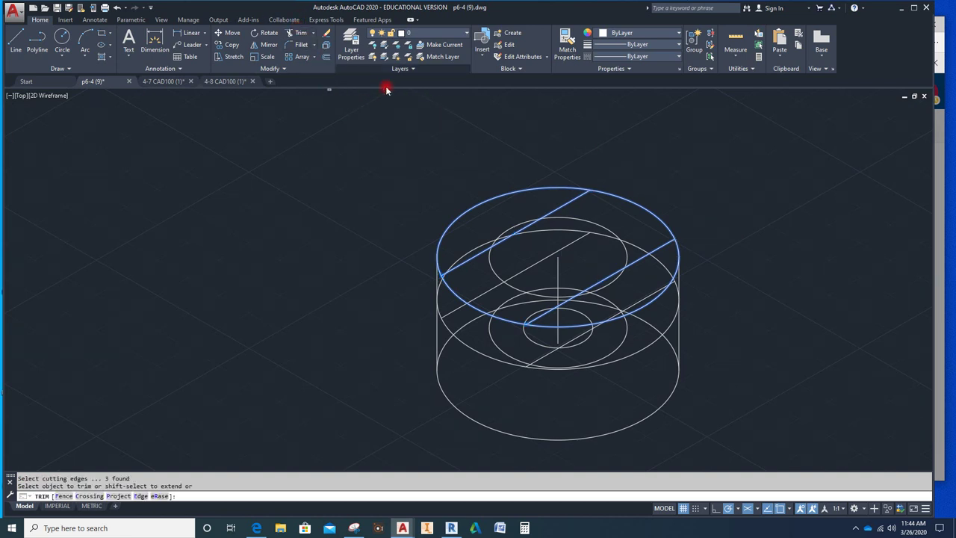
pyautogui.click(534, 187)
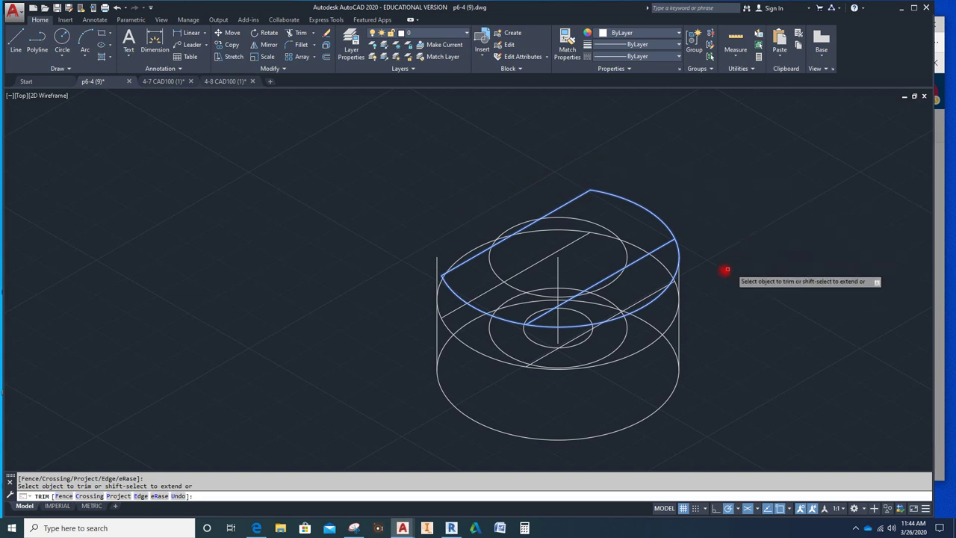
pyautogui.click(653, 306)
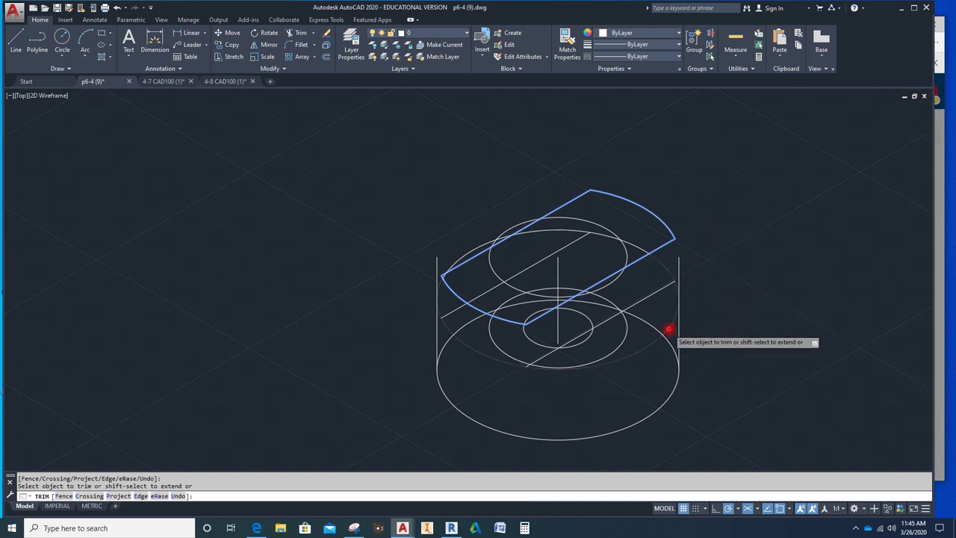
pyautogui.press('Escape')
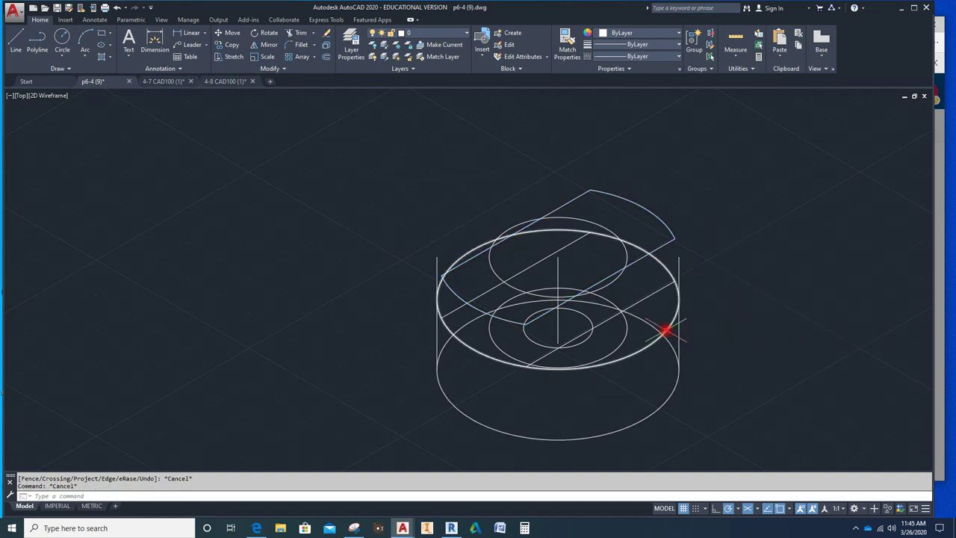
pyautogui.click(666, 328)
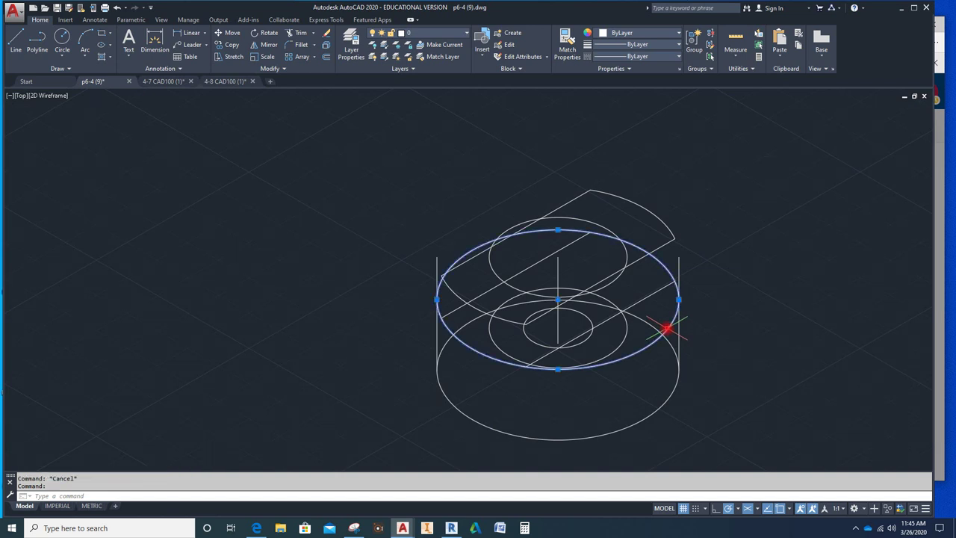
pyautogui.click(654, 291)
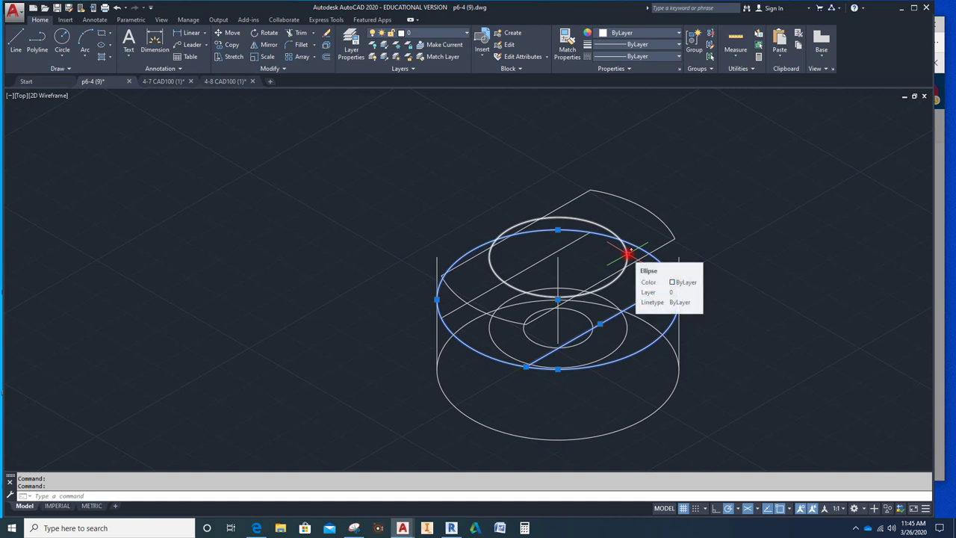
pyautogui.press('Escape')
pyautogui.press('Escape')
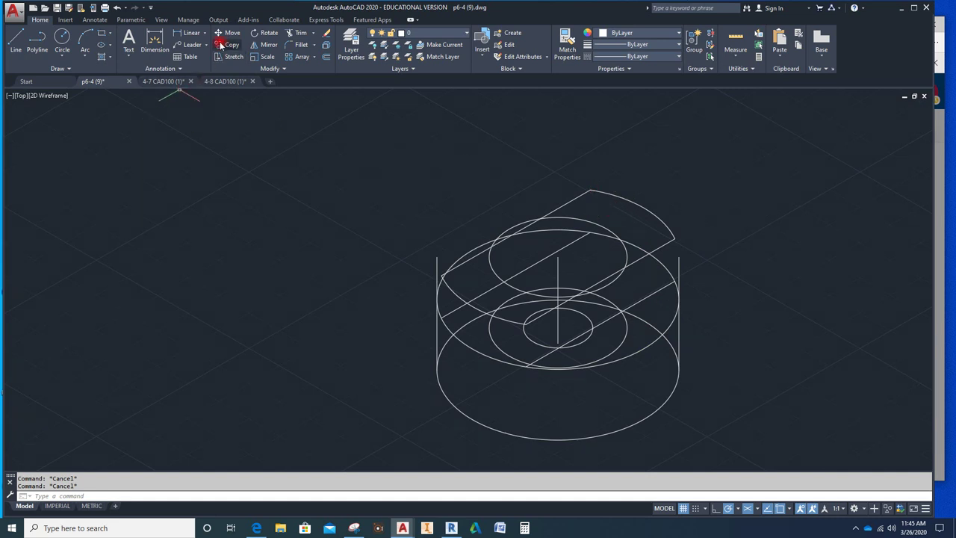
# Step: Draw vertical lines from both ends of the rear top arc down to the matching rear ends of the lower parallel lines
pyautogui.click(15, 39)
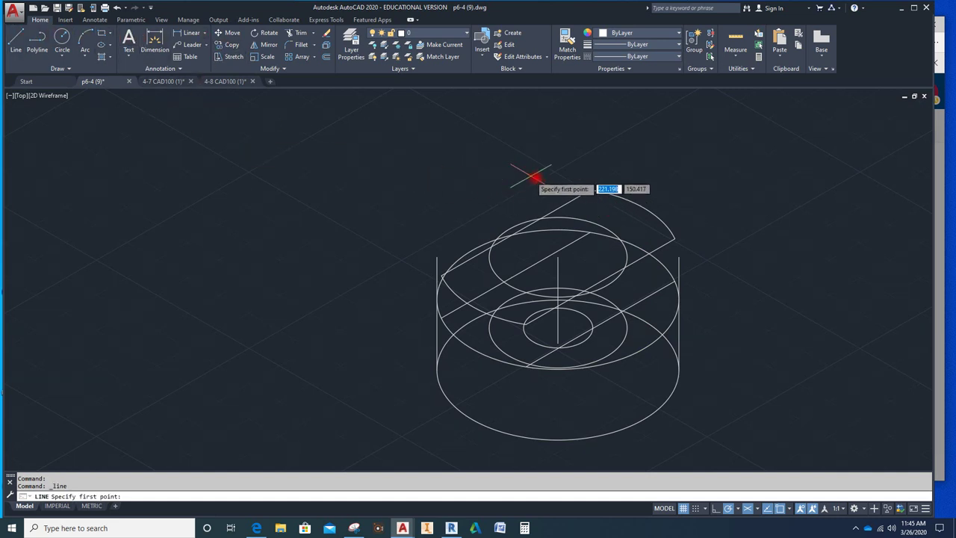
pyautogui.click(590, 191)
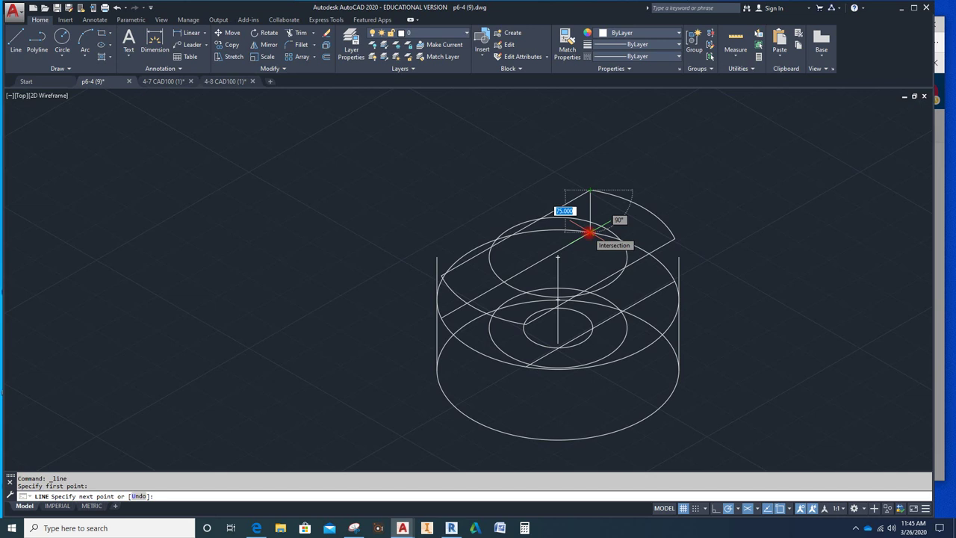
pyautogui.click(589, 232)
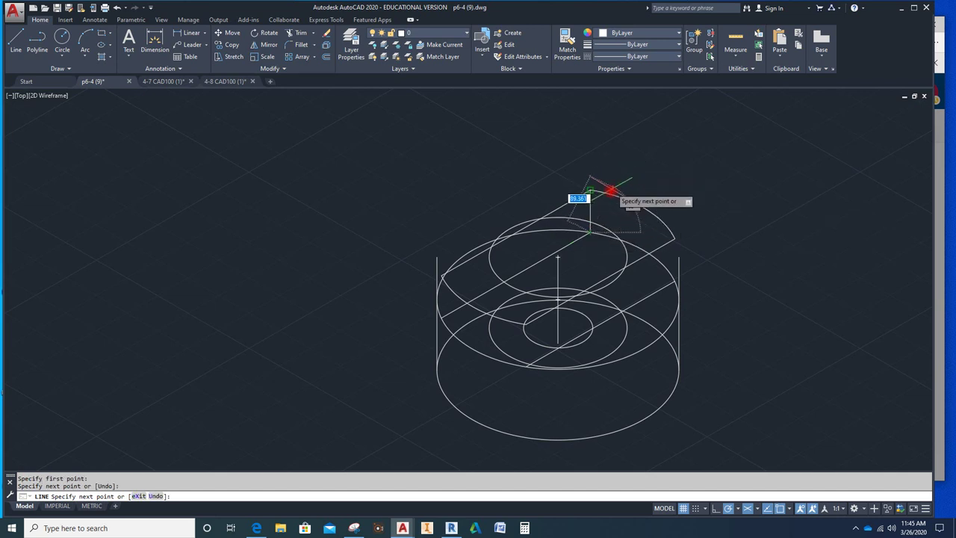
pyautogui.press('Escape')
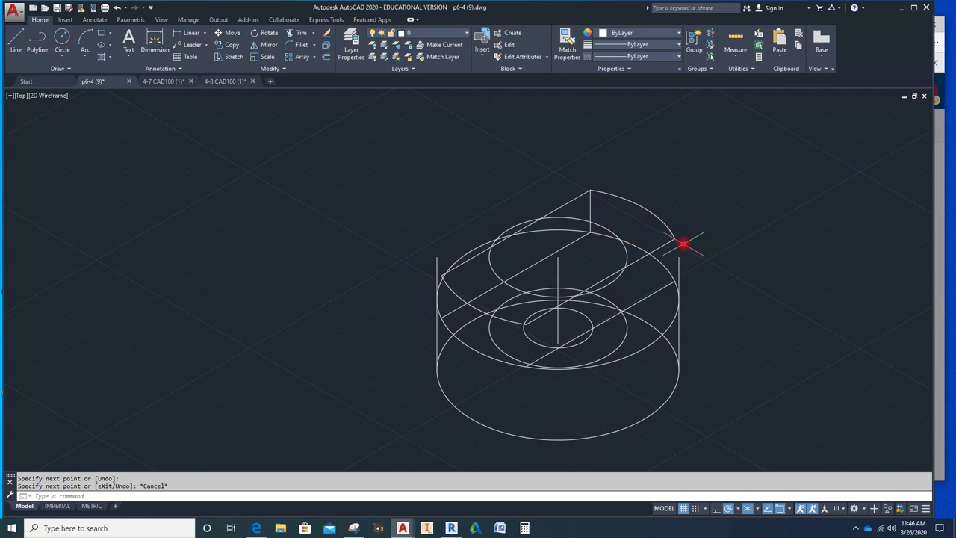
pyautogui.press('Return')
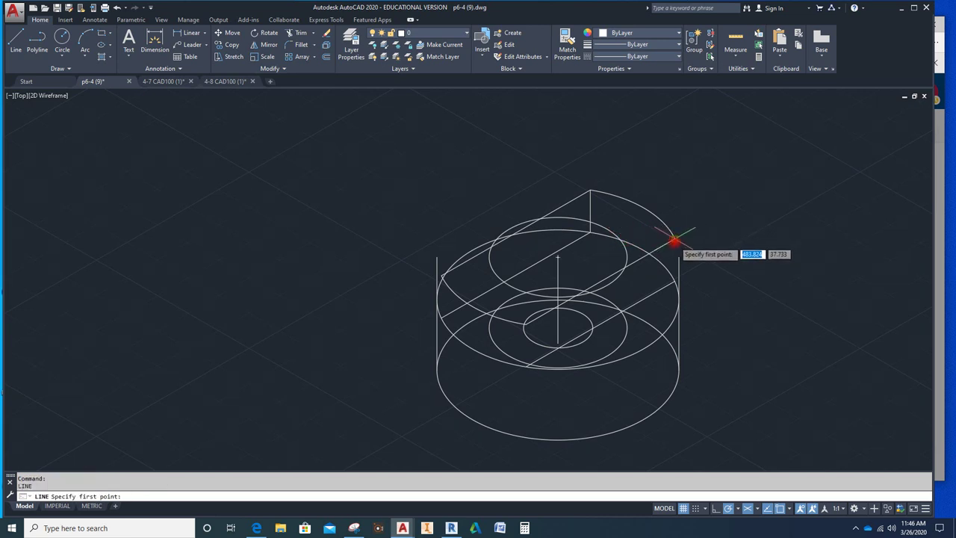
pyautogui.click(674, 240)
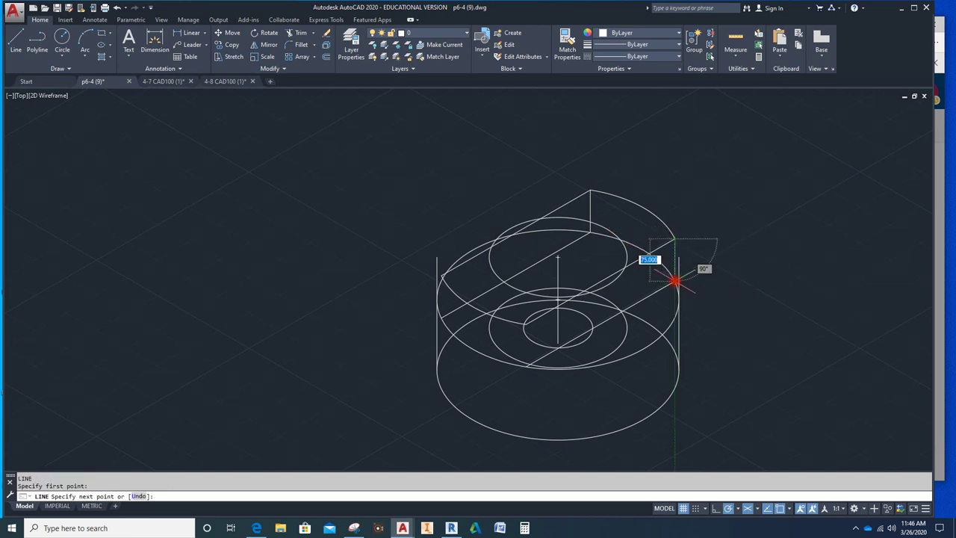
pyautogui.scroll(4, 674, 282)
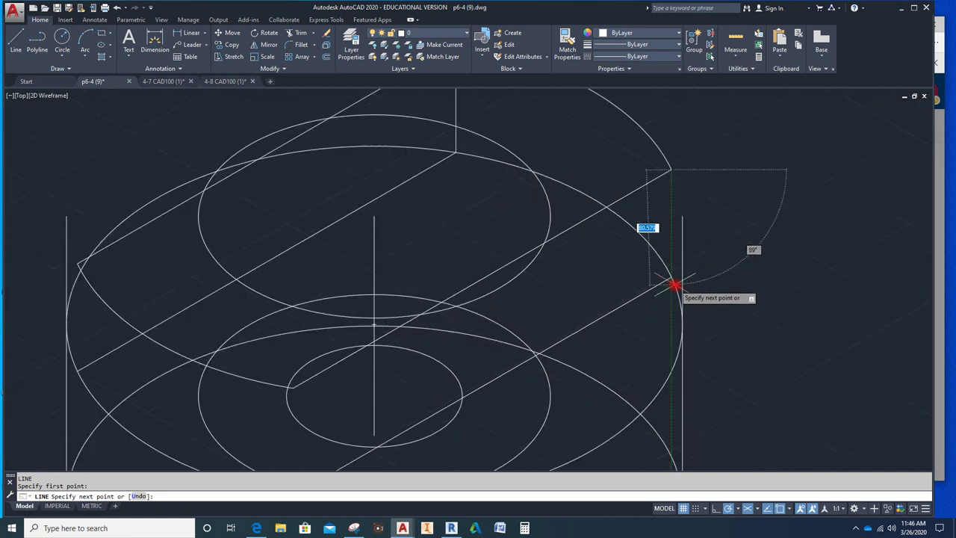
pyautogui.scroll(2, 672, 280)
pyautogui.click(667, 273)
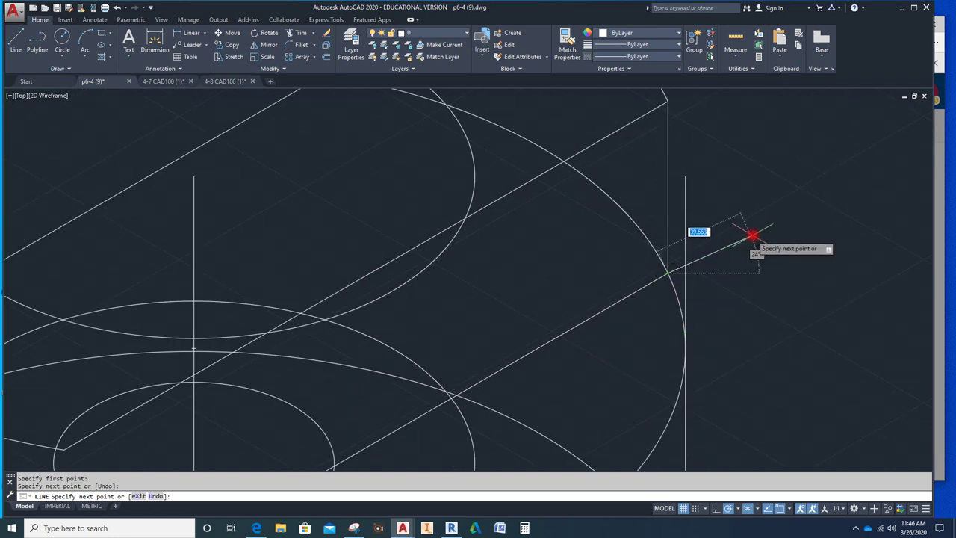
pyautogui.scroll(-3, 751, 236)
pyautogui.press('Escape')
pyautogui.scroll(-2, 746, 194)
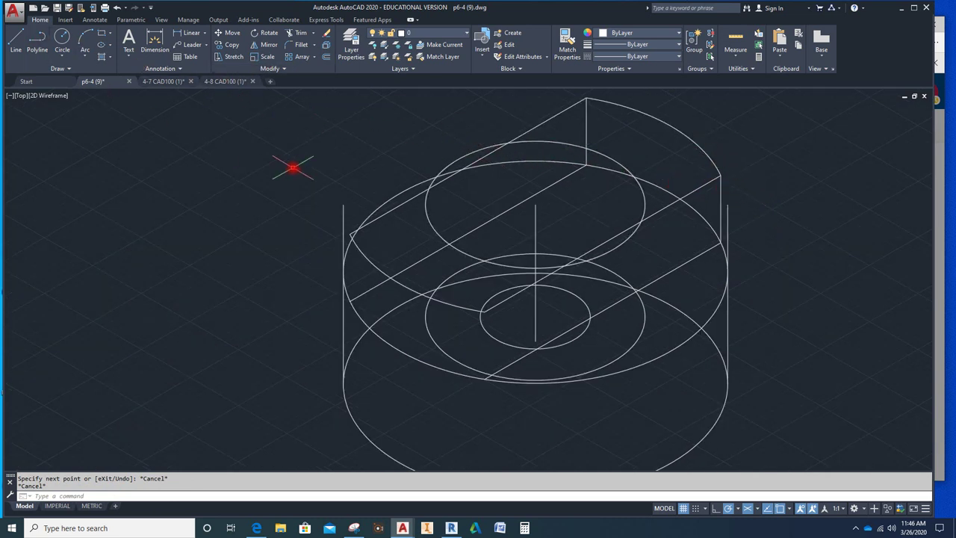
# Step: Draw vertical lines from the top bore isocircle's rear intersections with the two upper parallel lines down to the lower lines
pyautogui.press('Return')
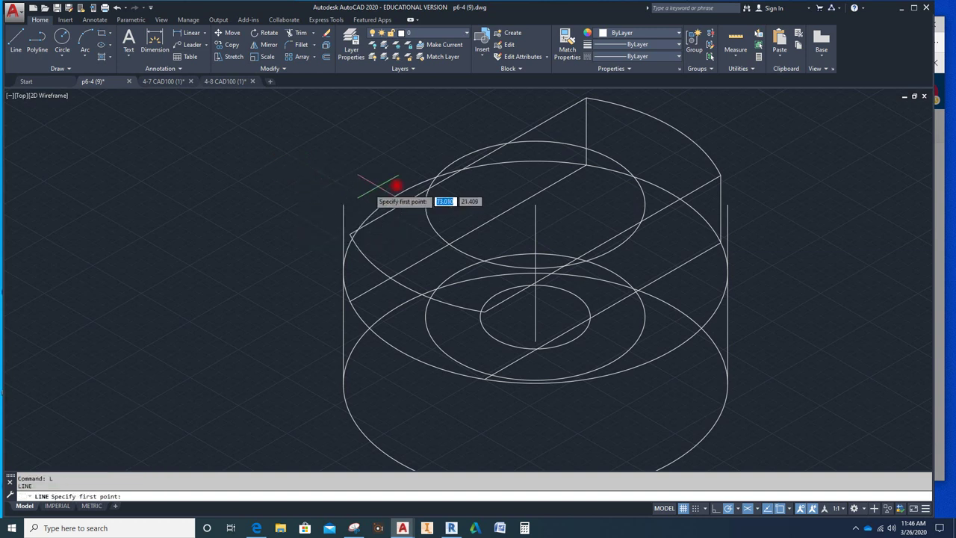
pyautogui.click(506, 142)
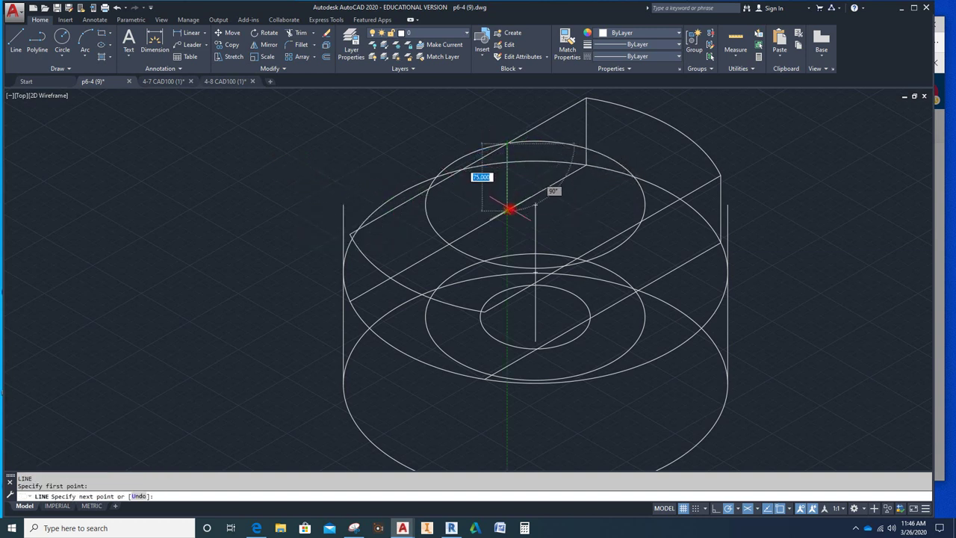
pyautogui.click(508, 211)
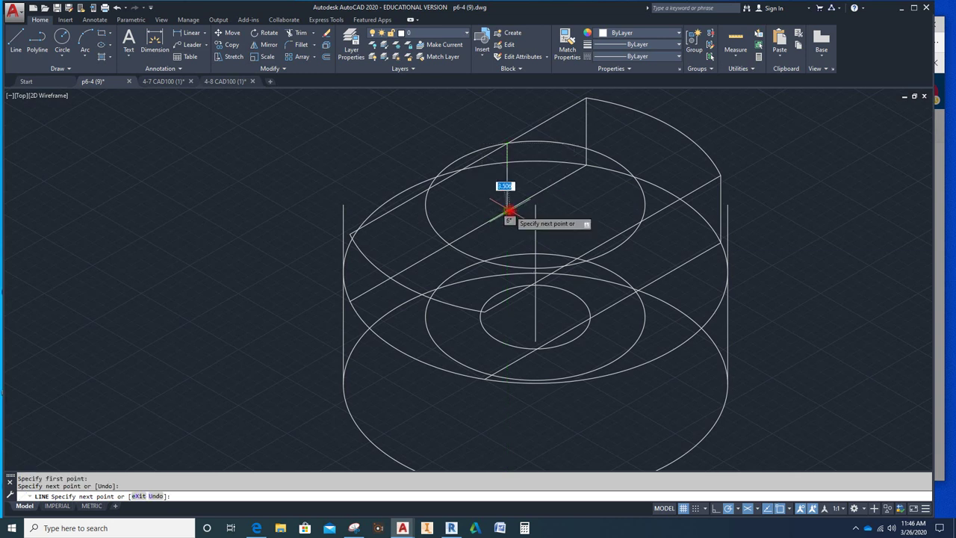
pyautogui.press('Escape')
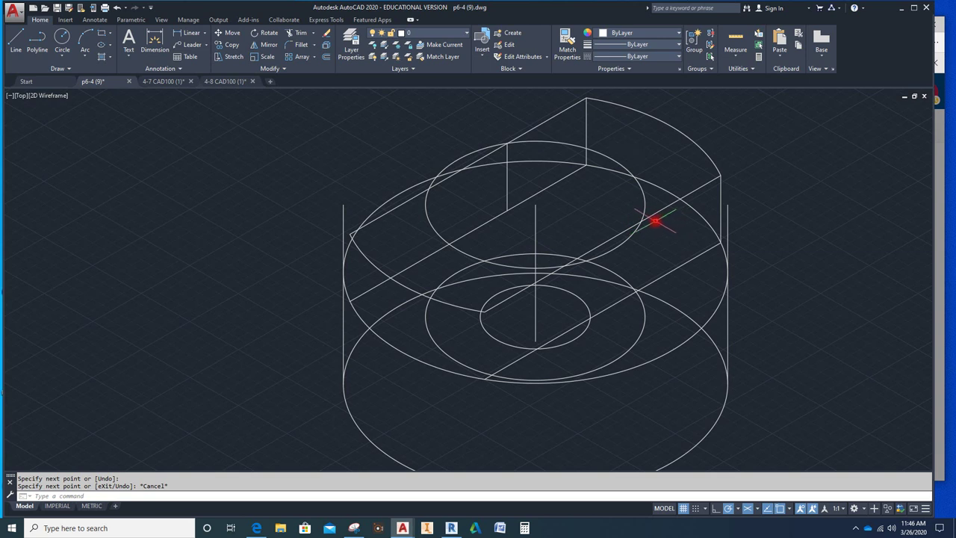
pyautogui.press('space')
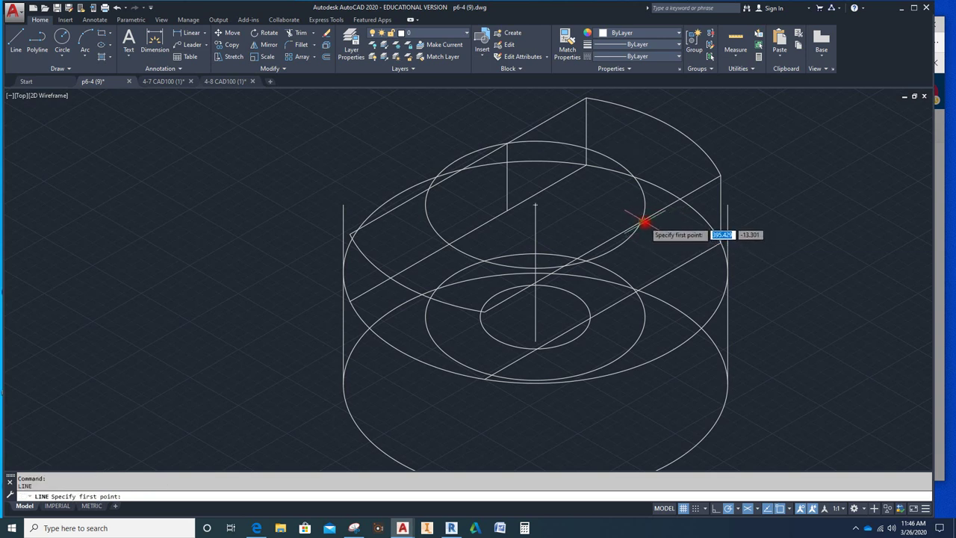
pyautogui.click(641, 221)
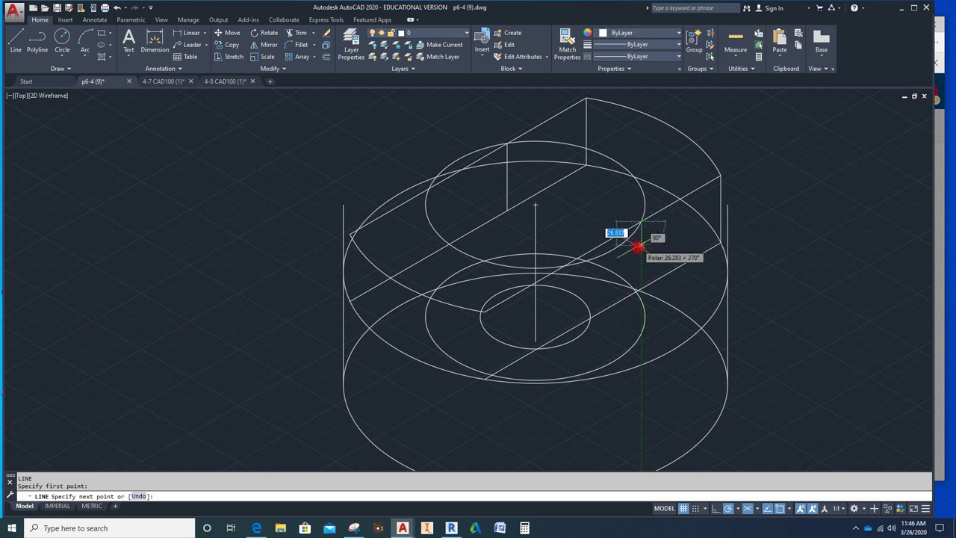
pyautogui.click(642, 287)
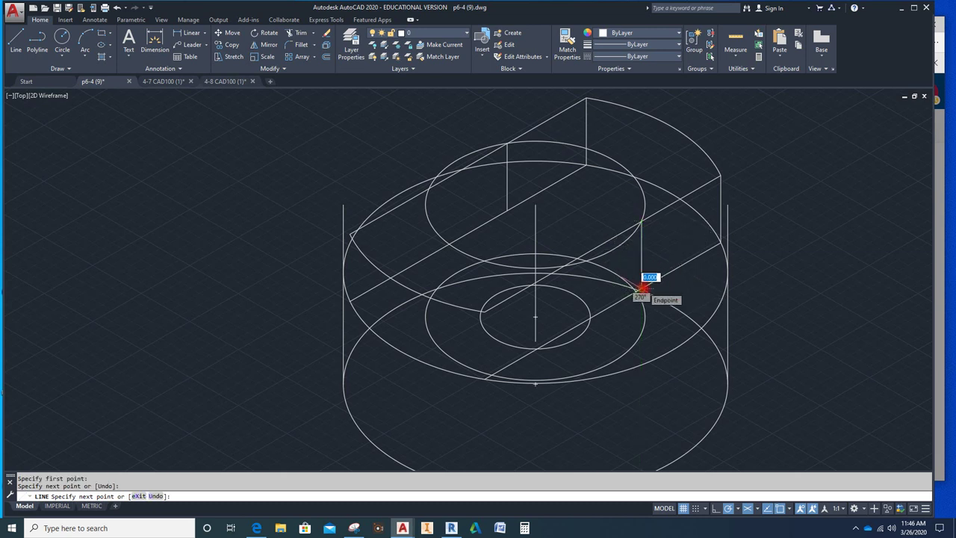
pyautogui.press('Escape')
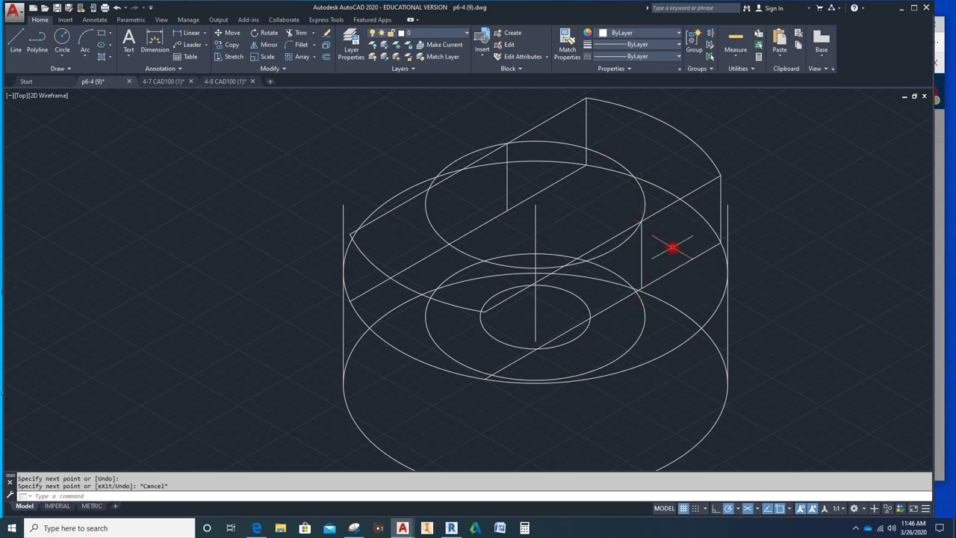
# Step: Draw vertical lines from the top bore isocircle's front intersections with the two upper parallel lines down to the lower lines
pyautogui.press('Return')
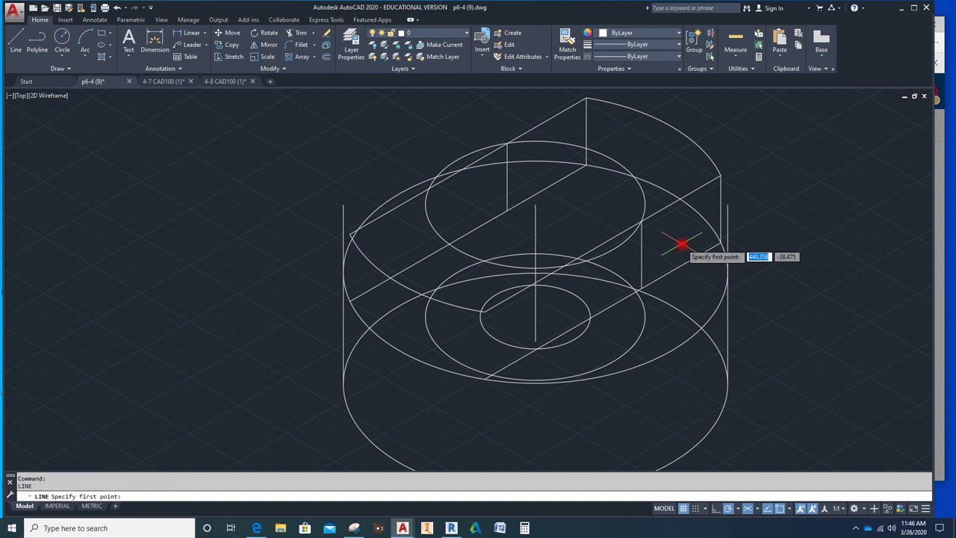
pyautogui.click(564, 265)
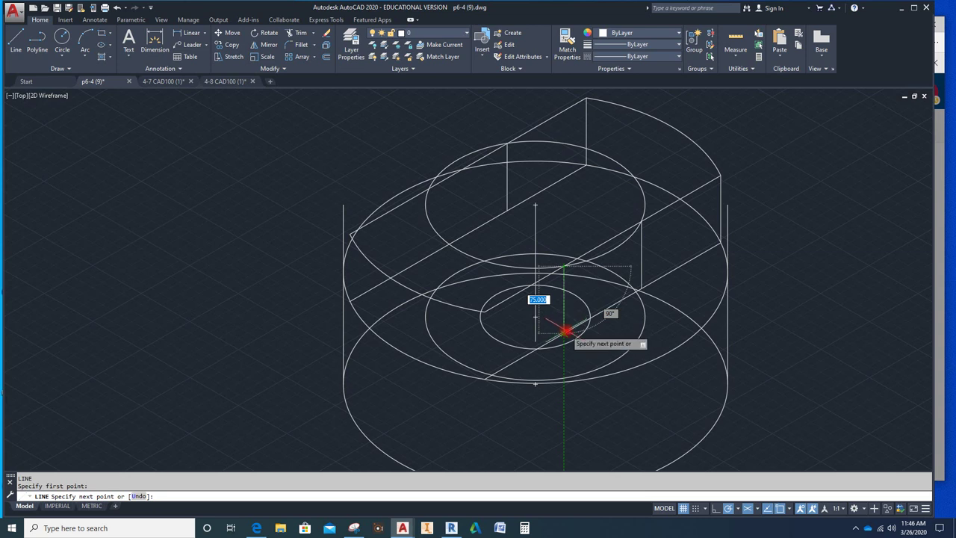
pyautogui.click(566, 330)
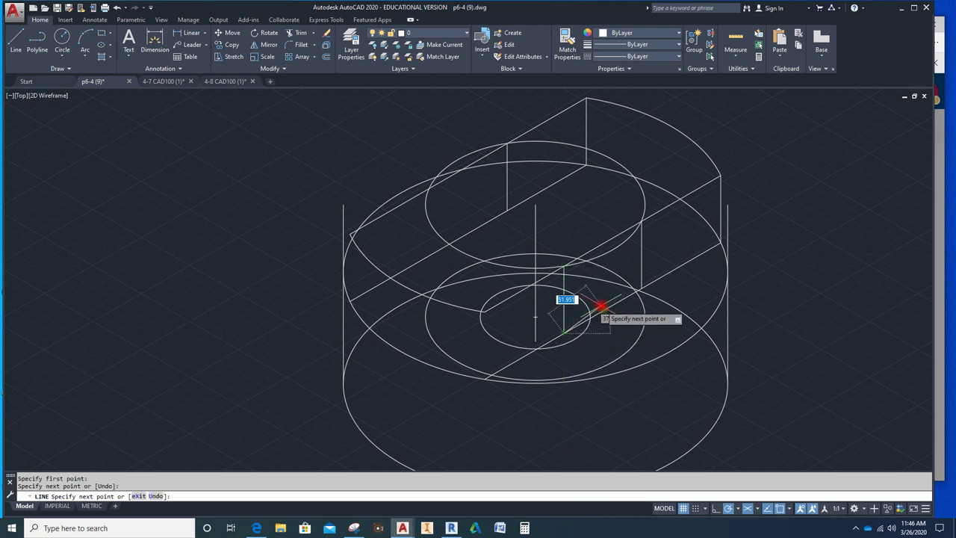
pyautogui.press('Escape')
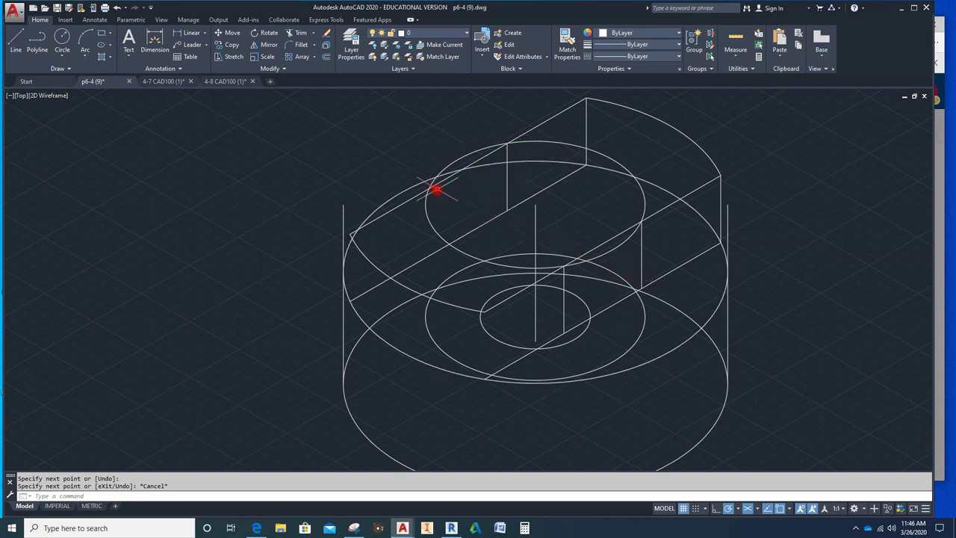
pyautogui.press('Return')
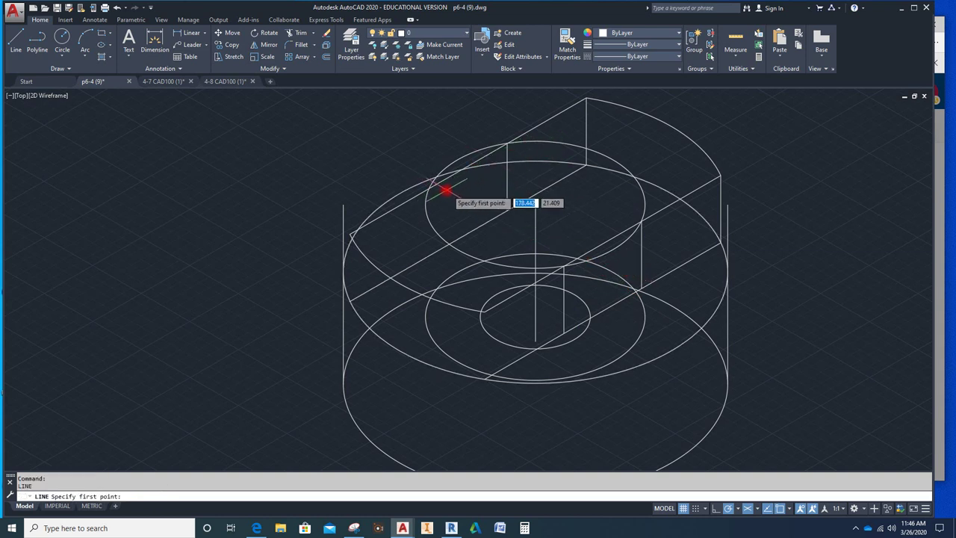
pyautogui.click(430, 188)
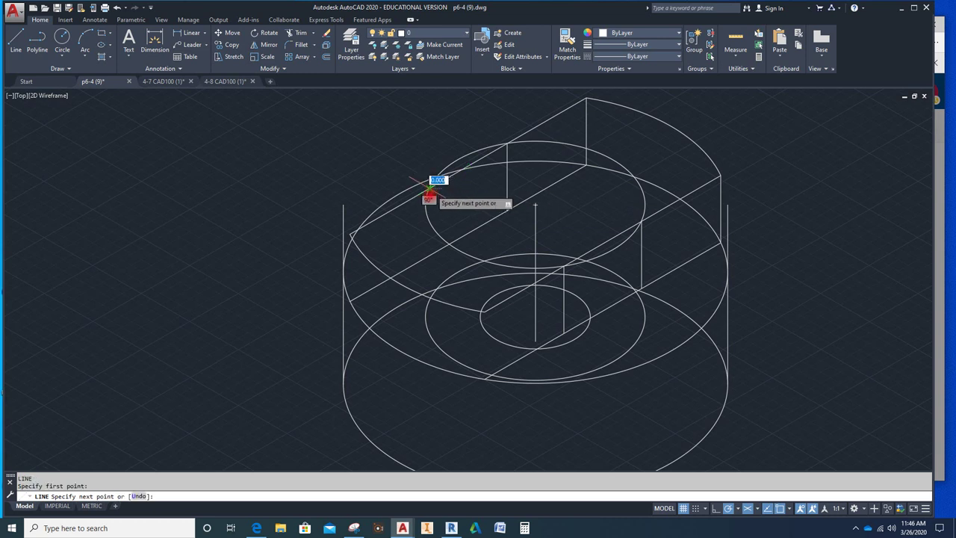
pyautogui.click(431, 256)
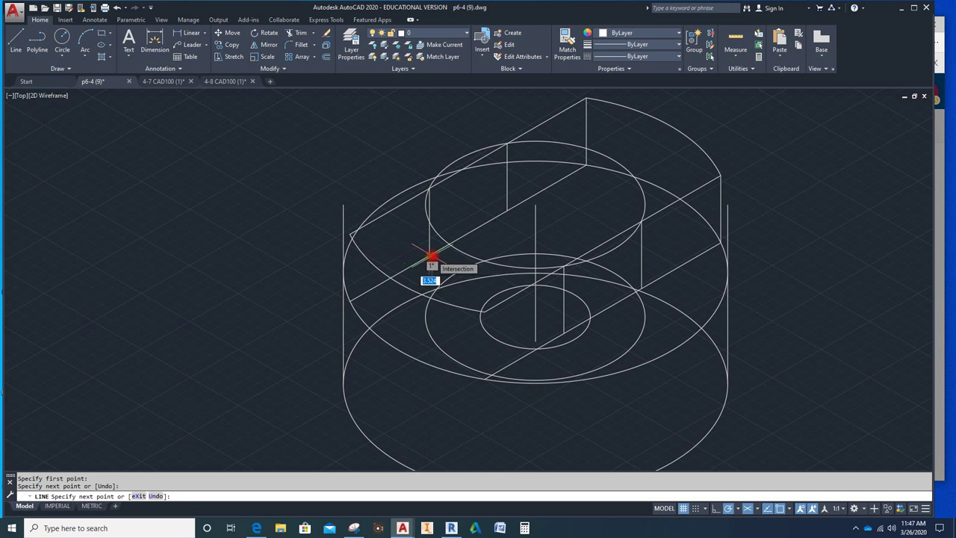
pyautogui.press('Escape')
# Step: Draw vertical lines from both ends of the front top arc down to the matching front ends of the lower parallel lines
pyautogui.press('Return')
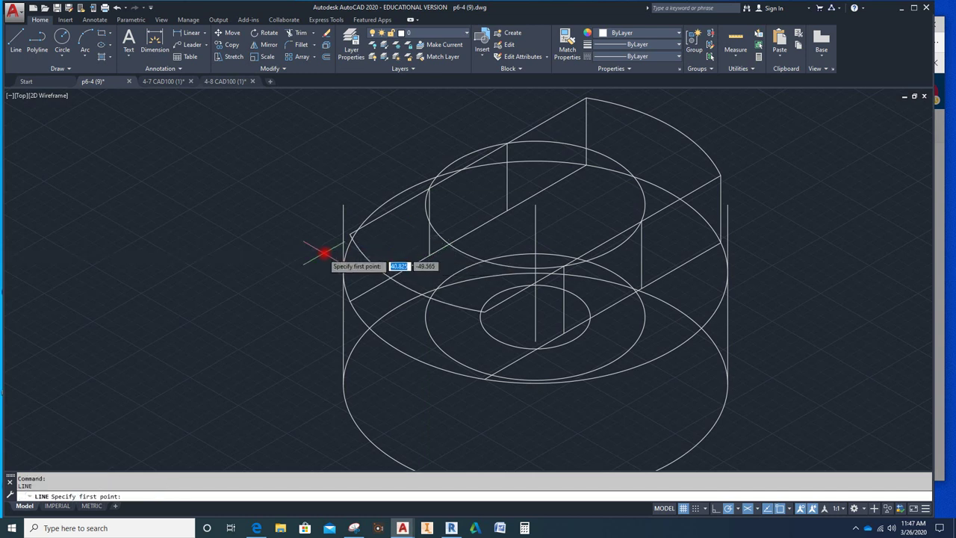
pyautogui.click(350, 235)
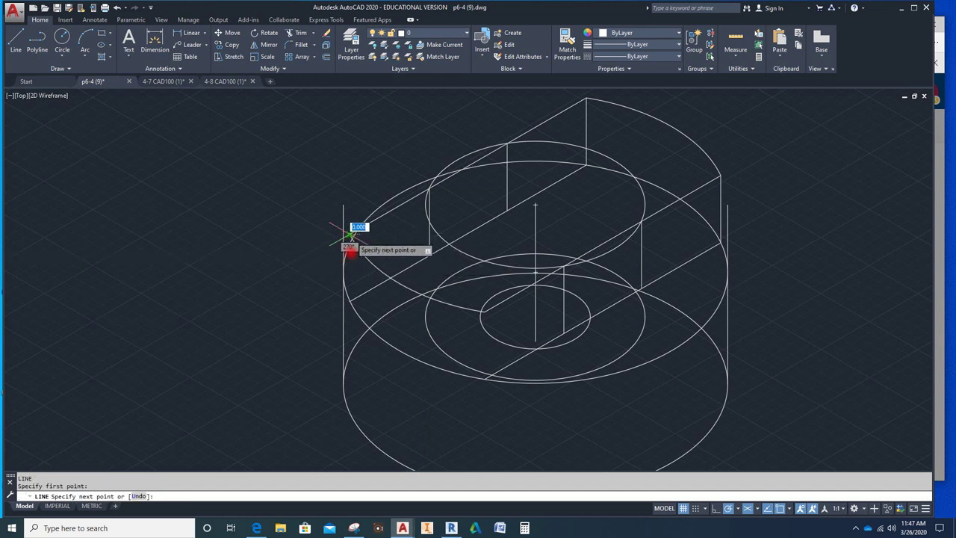
pyautogui.click(349, 297)
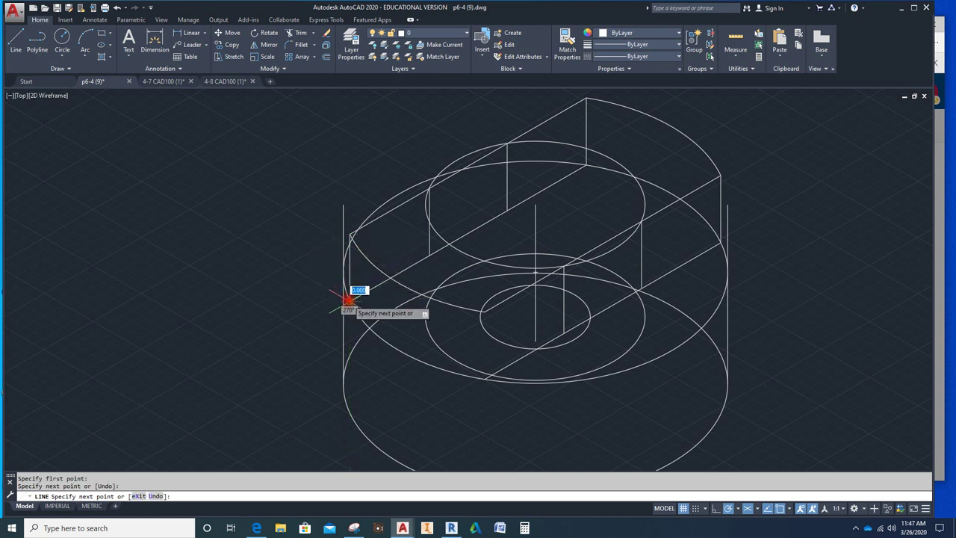
pyautogui.press('Escape')
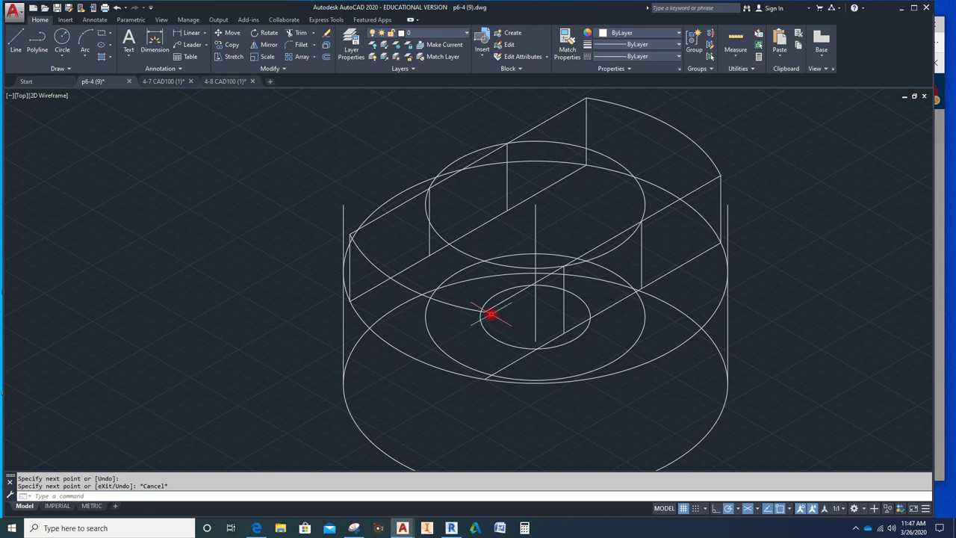
pyautogui.press('Return')
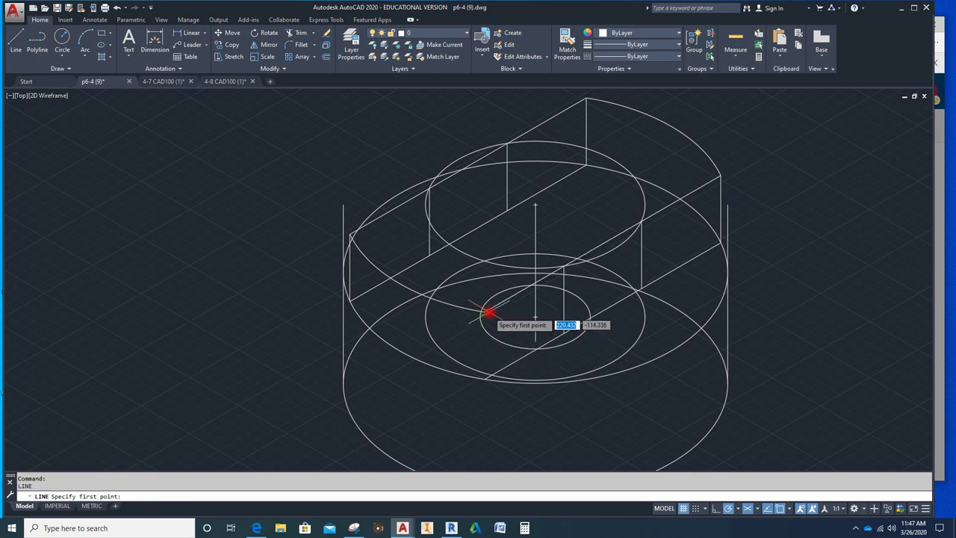
pyautogui.click(486, 310)
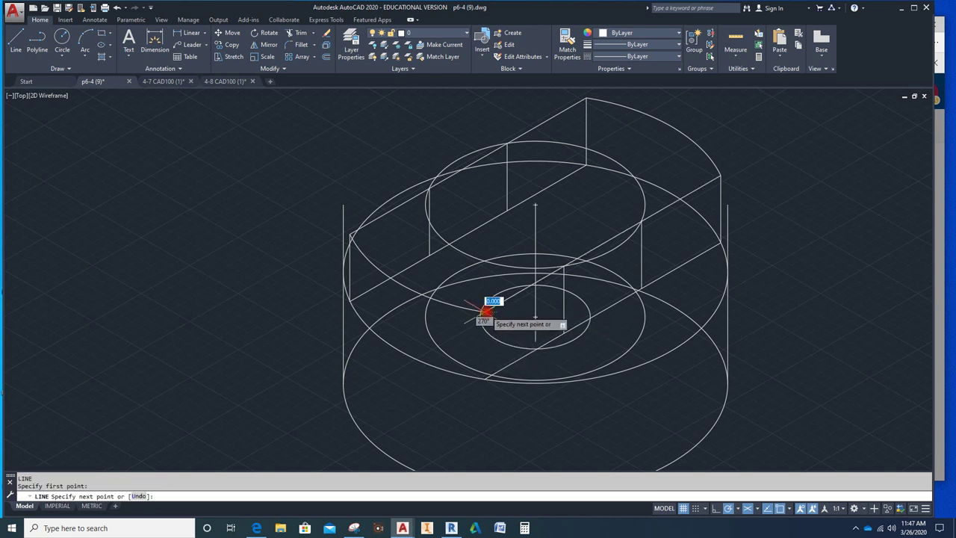
pyautogui.click(484, 378)
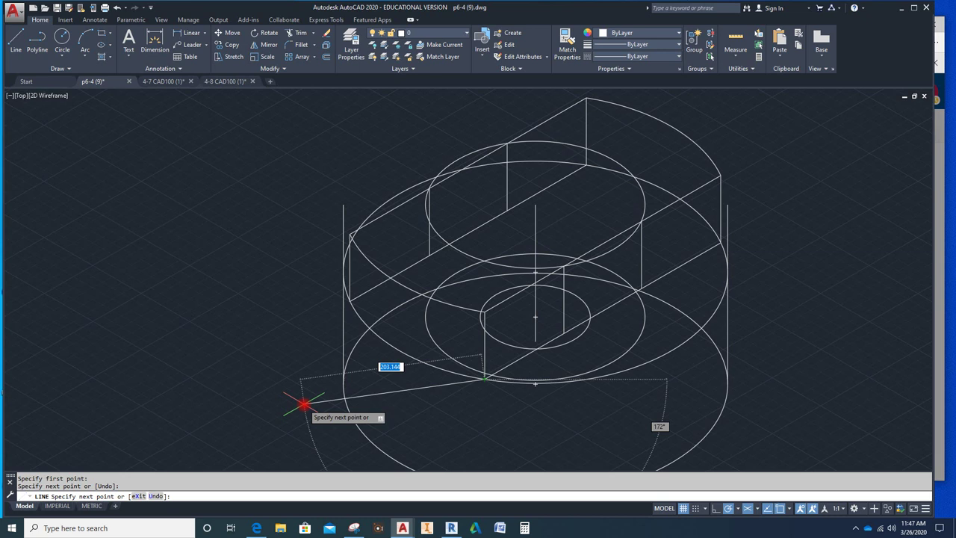
pyautogui.press('Escape')
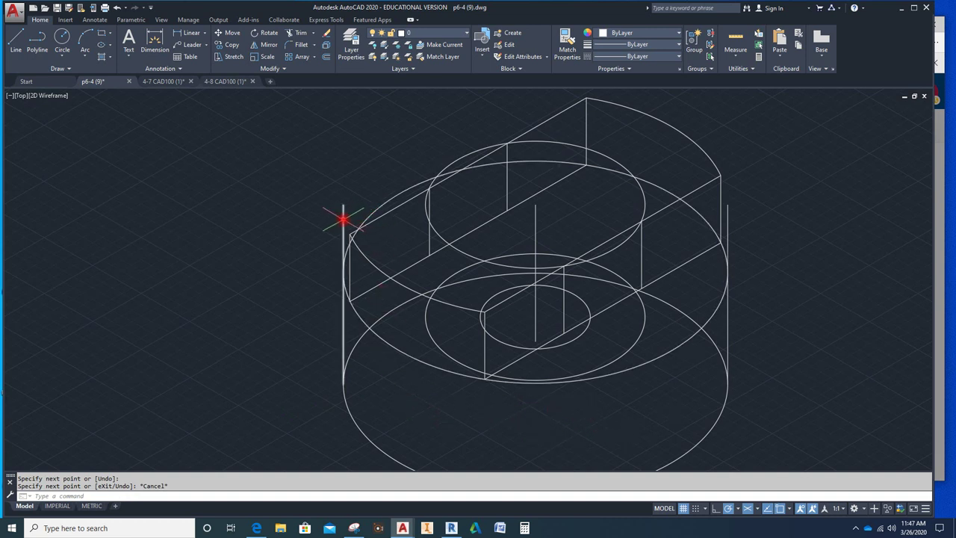
# Step: Trim the upper end of the cylinder's left vertical side line to the large middle isocircle
pyautogui.click(342, 321)
pyautogui.click(360, 320)
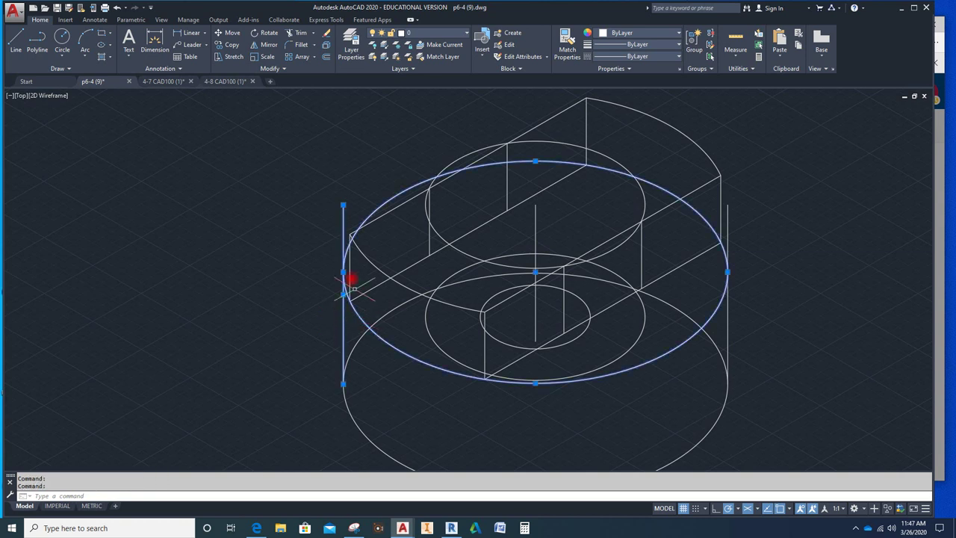
pyautogui.click(299, 34)
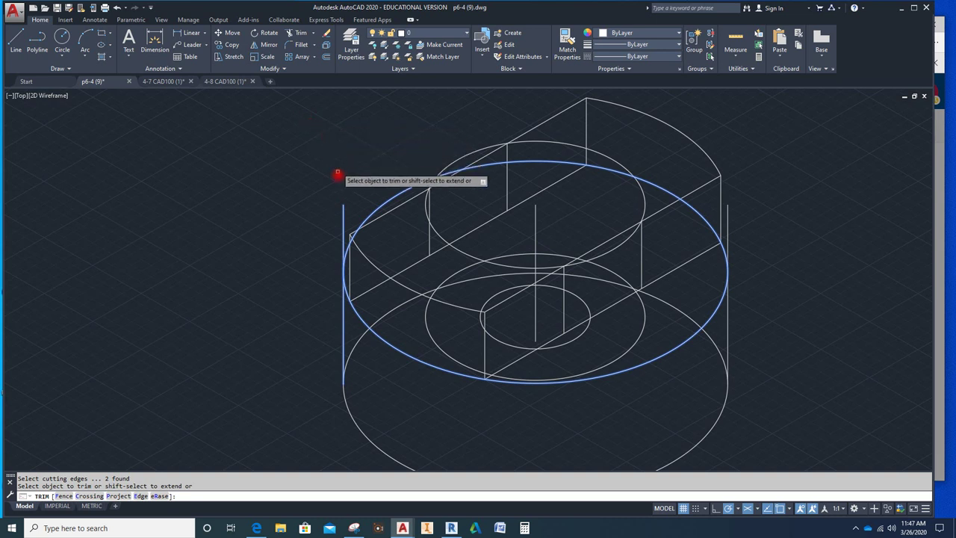
pyautogui.click(341, 216)
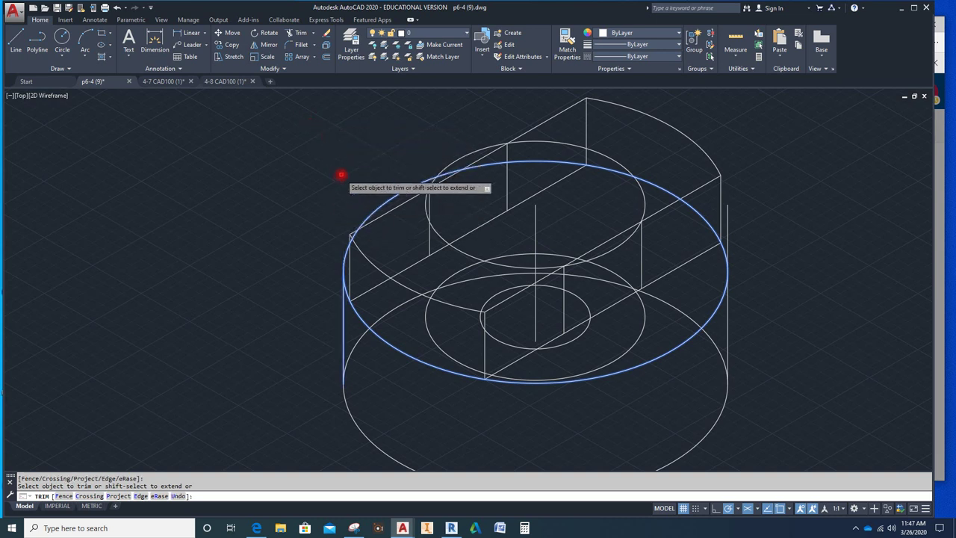
# Step: Trim the right side line's upper end to the large middle isocircle, and trim the bottom isocircle's rear half between the side lines
pyautogui.click(728, 219)
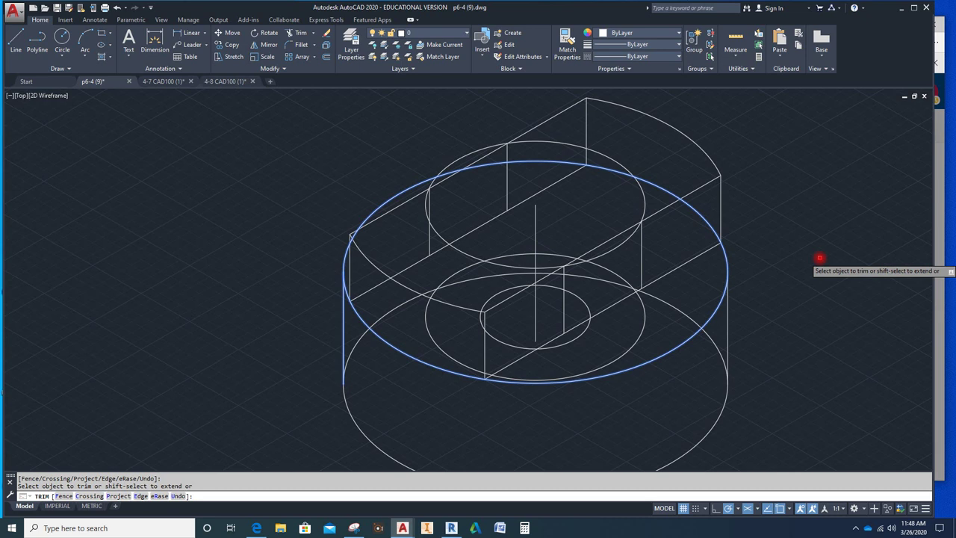
pyautogui.click(301, 35)
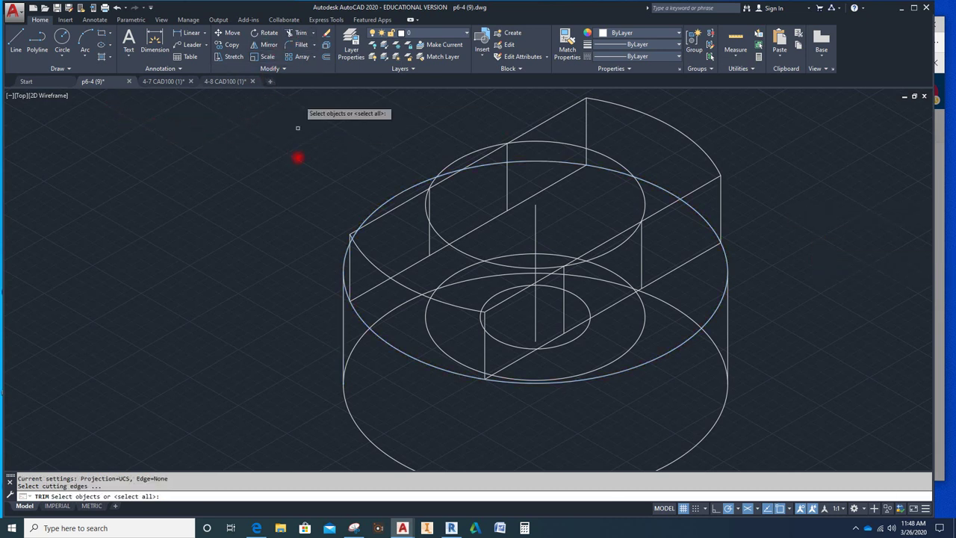
pyautogui.click(349, 419)
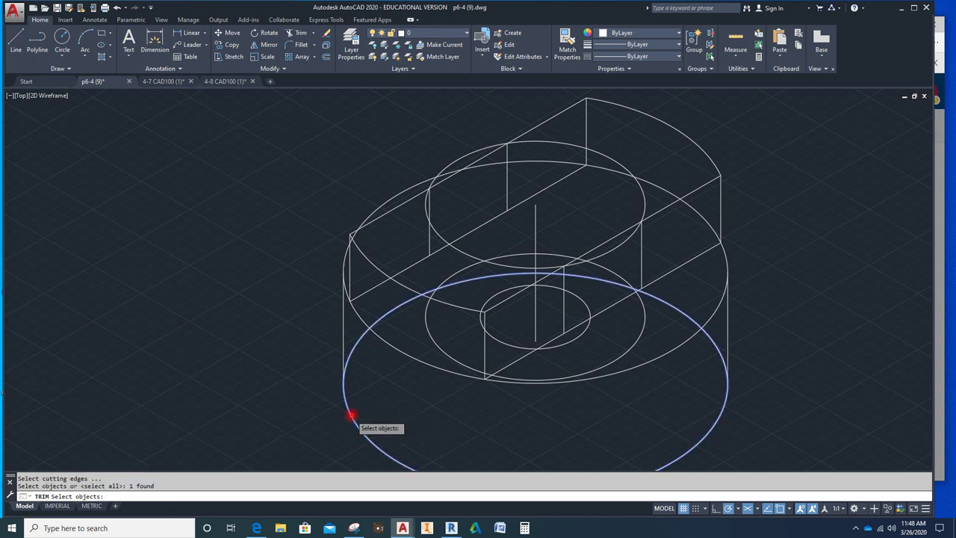
pyautogui.click(343, 344)
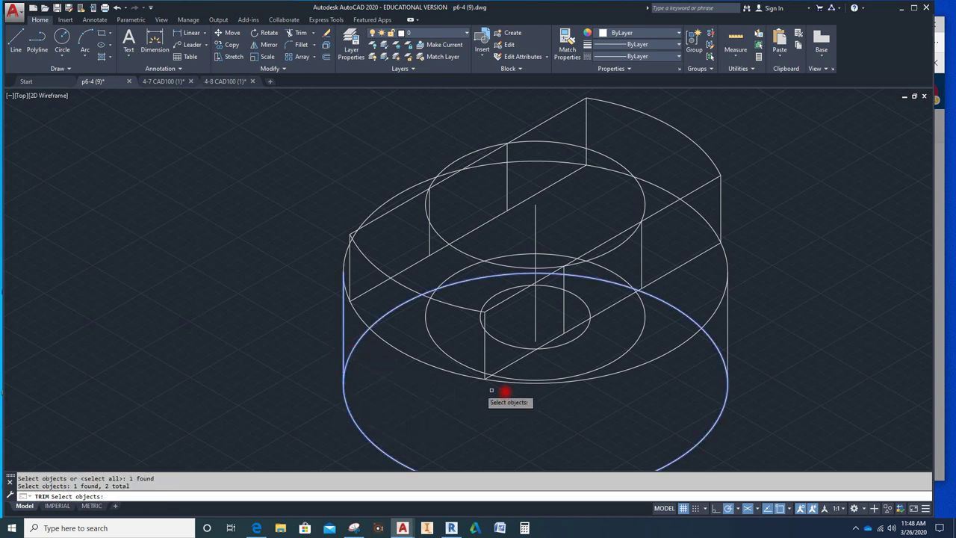
pyautogui.click(728, 333)
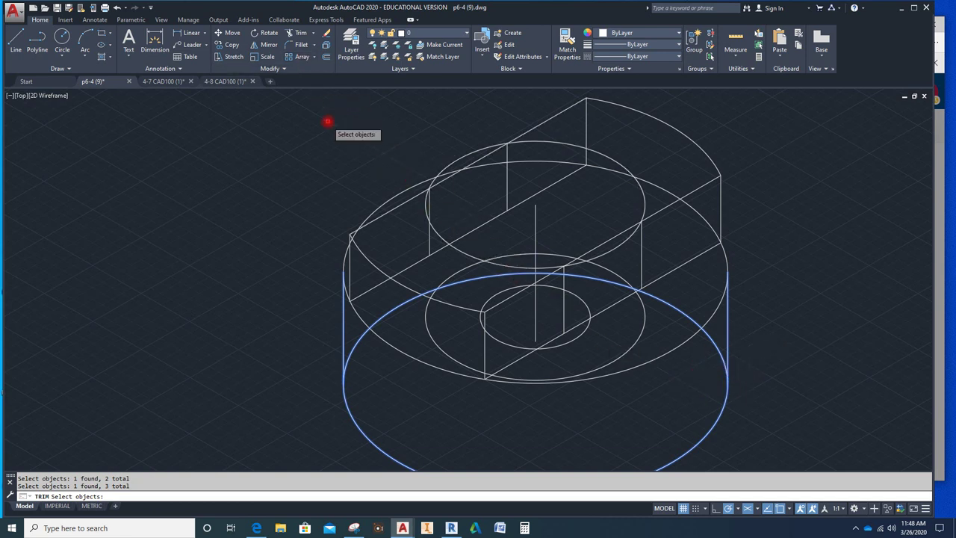
pyautogui.press('Return')
pyautogui.click(691, 320)
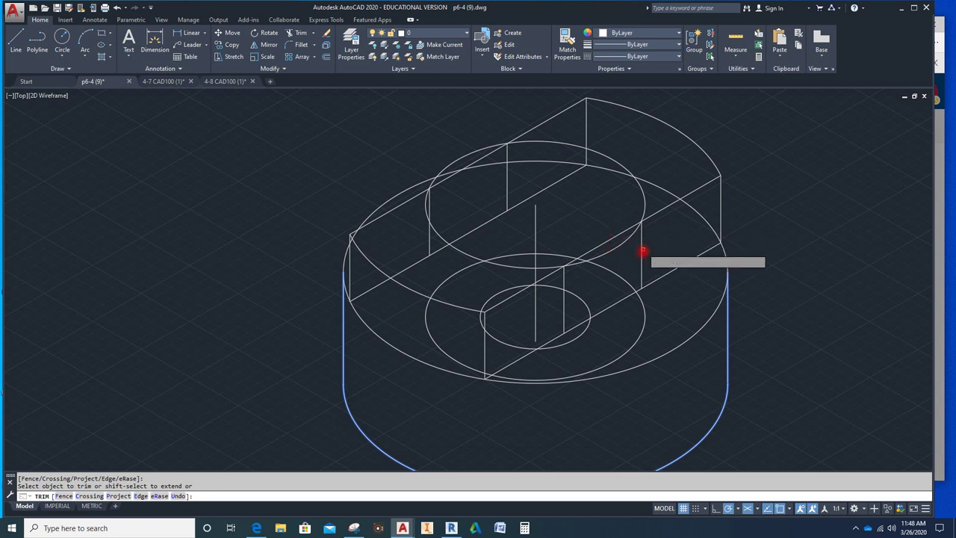
pyautogui.press('Escape')
pyautogui.press('Escape')
# Step: Trim the top bore isocircle outside the two upper parallel lines, and trim those lines where they cross the bore
pyautogui.click(627, 254)
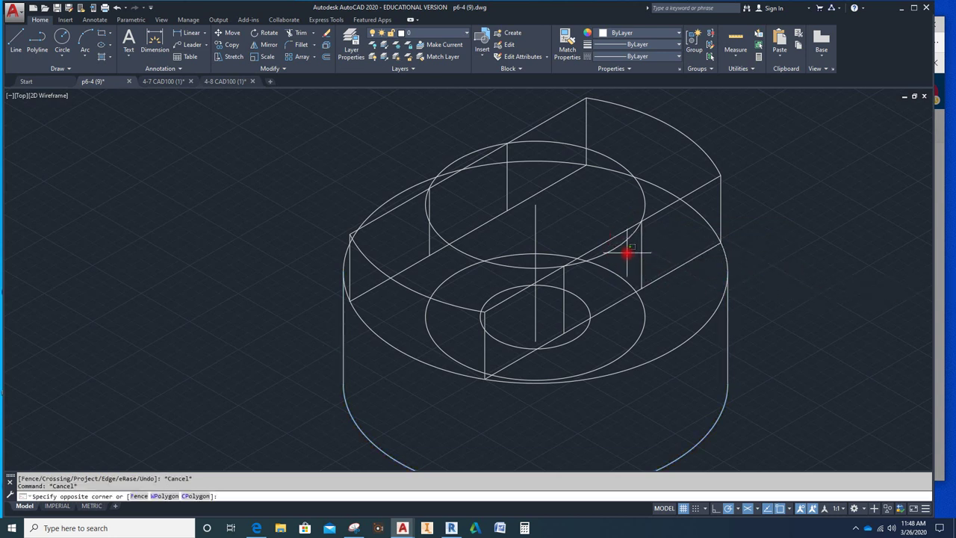
pyautogui.moveTo(627, 254); pyautogui.dragTo(604, 217)
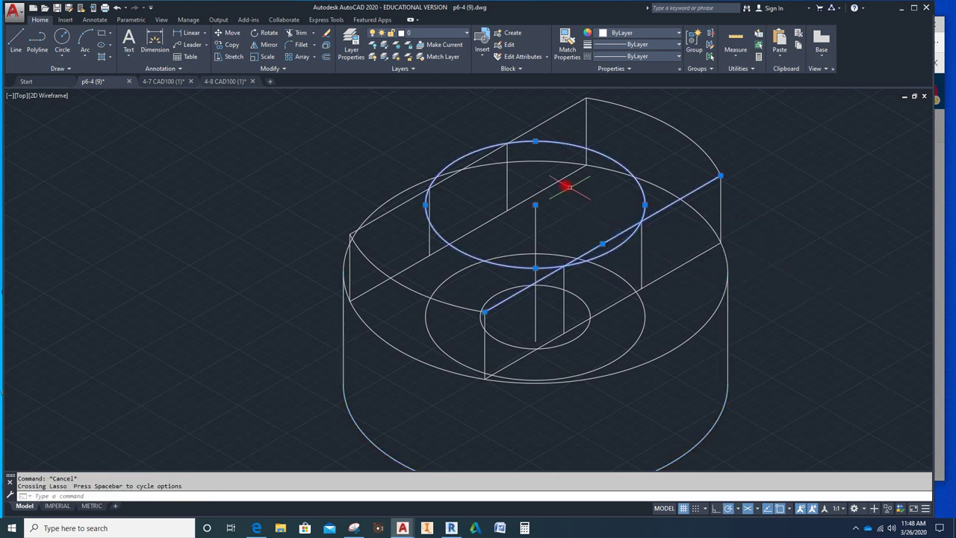
pyautogui.click(529, 127)
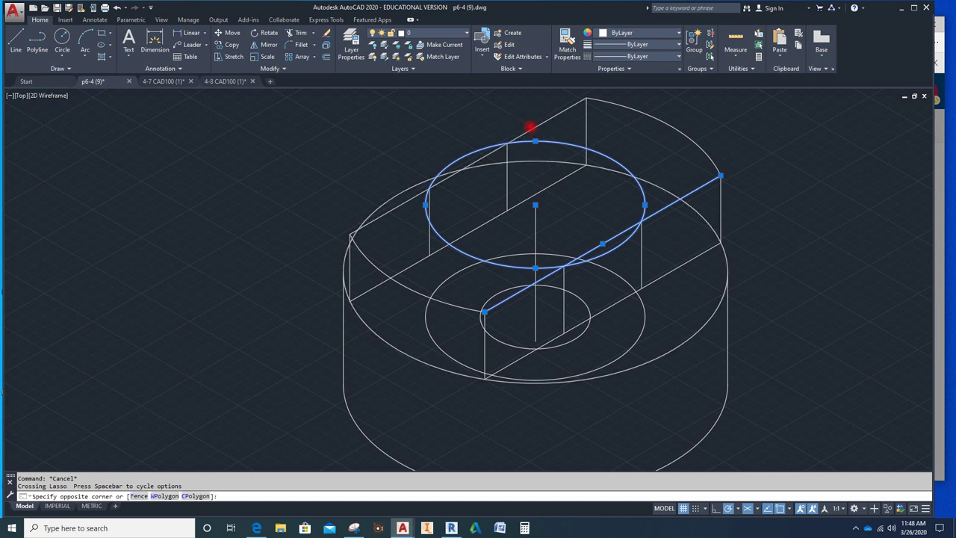
pyautogui.click(499, 183)
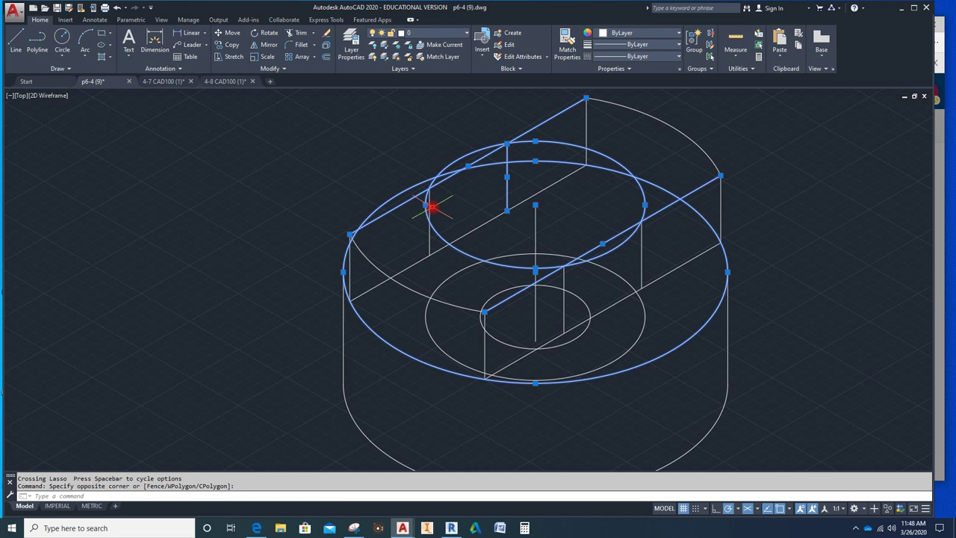
pyautogui.moveTo(429, 205); pyautogui.dragTo(432, 208)
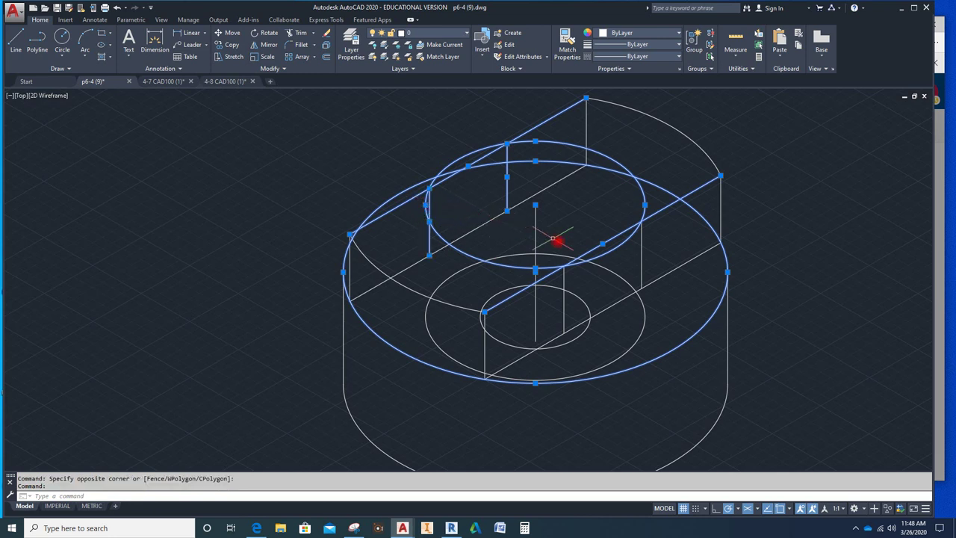
pyautogui.click(641, 247)
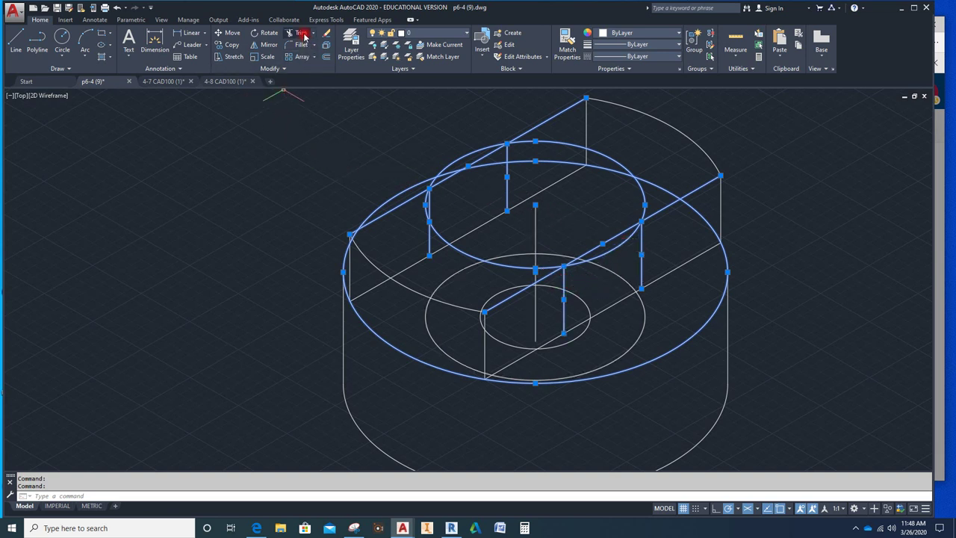
pyautogui.write('tr')
pyautogui.press('Return')
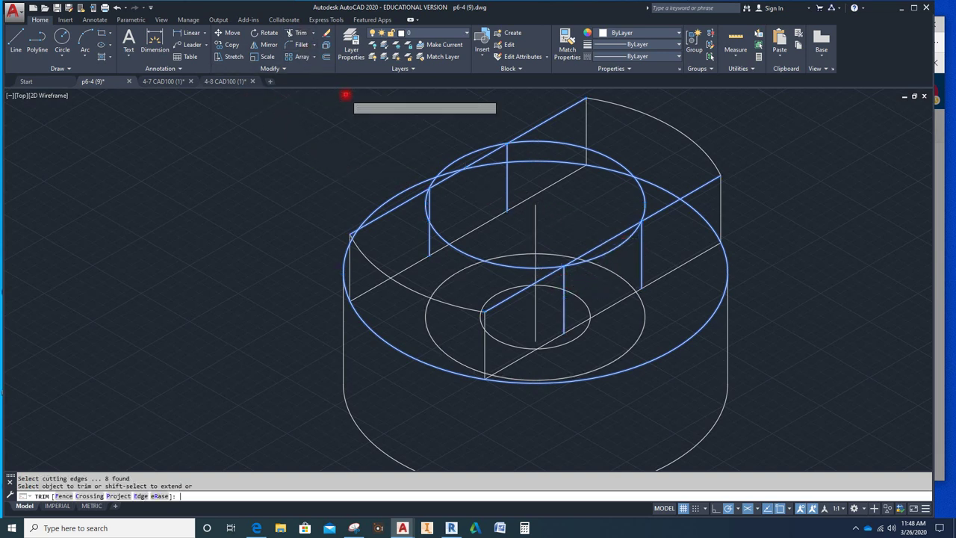
pyautogui.click(611, 239)
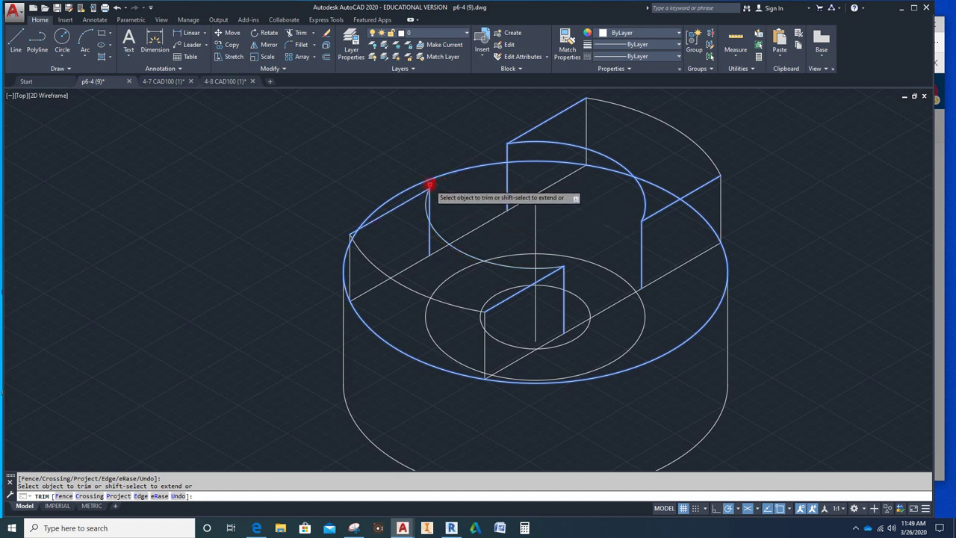
# Step: Trim the hidden lower part of the left bore edge and the upper part of the rear vertical edge at the bore arcs
pyautogui.scroll(2, 452, 205)
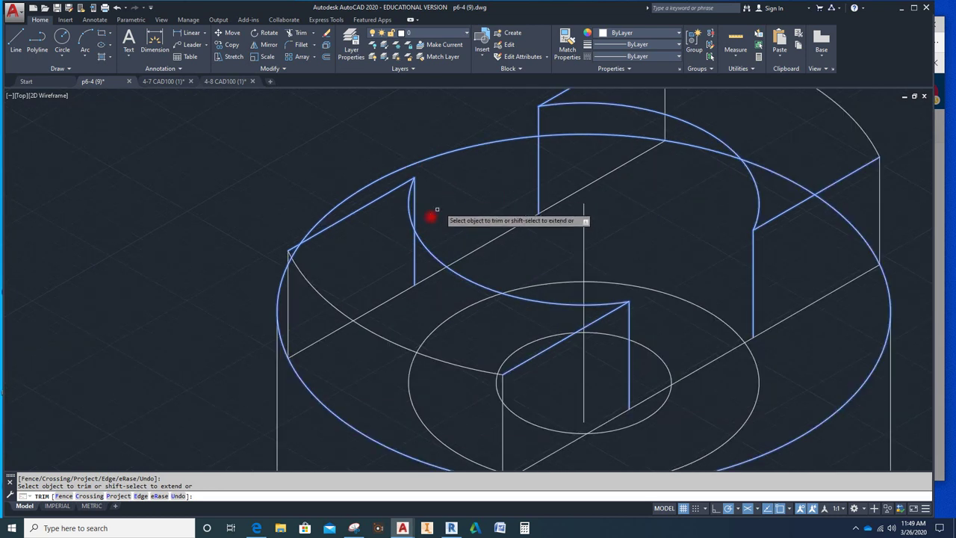
pyautogui.click(413, 261)
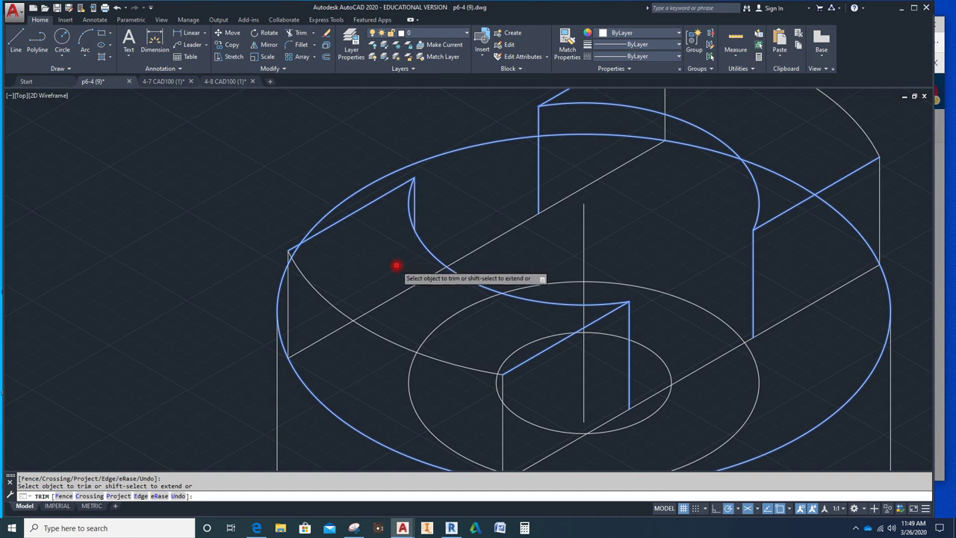
pyautogui.scroll(-2, 608, 226)
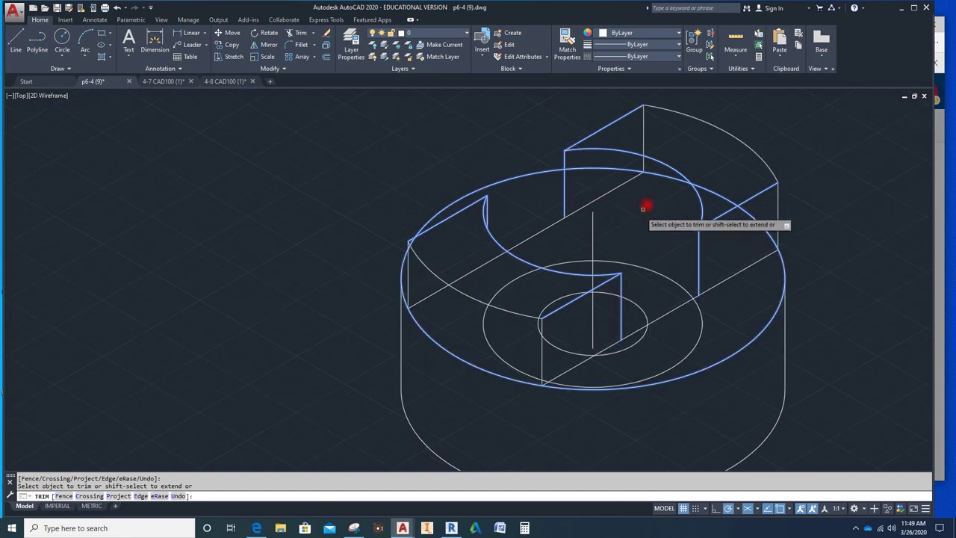
pyautogui.click(640, 172)
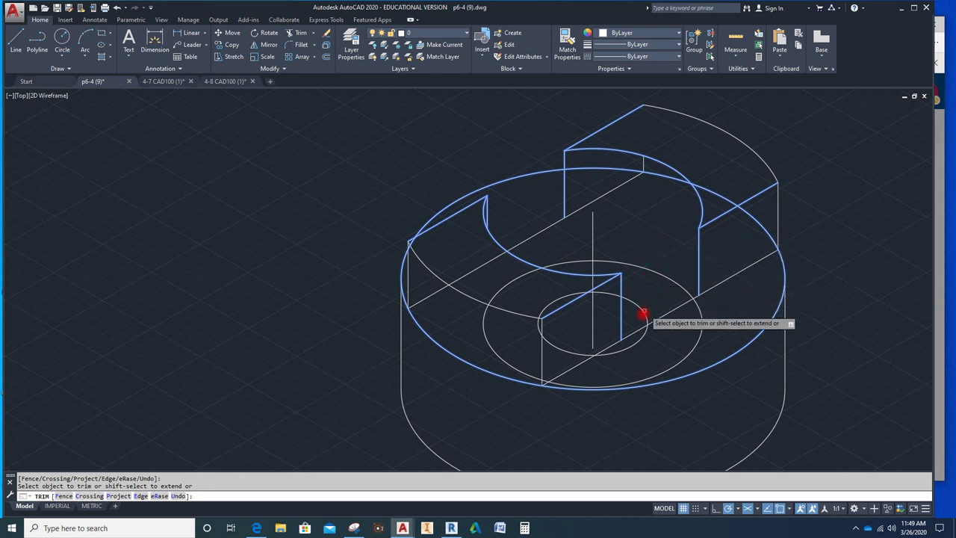
pyautogui.click(608, 351)
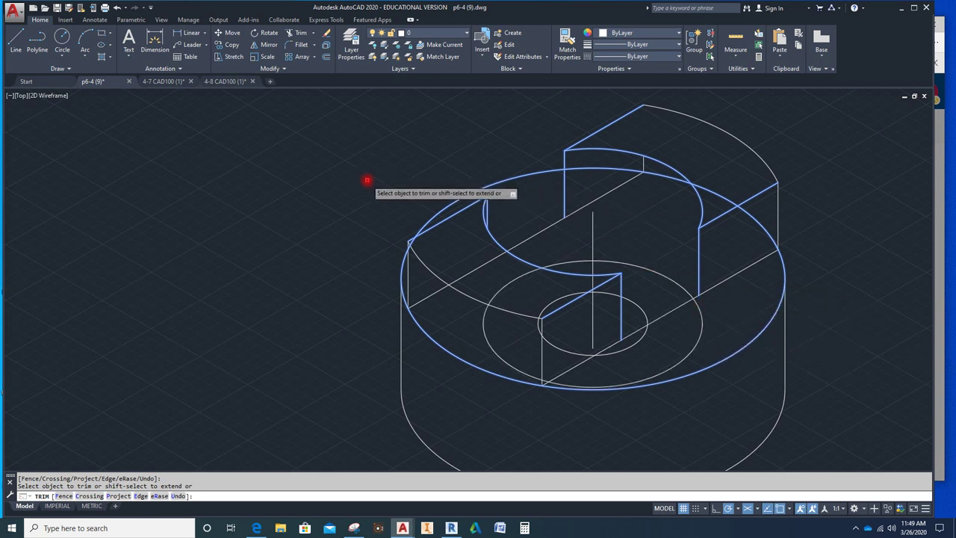
pyautogui.press('Escape')
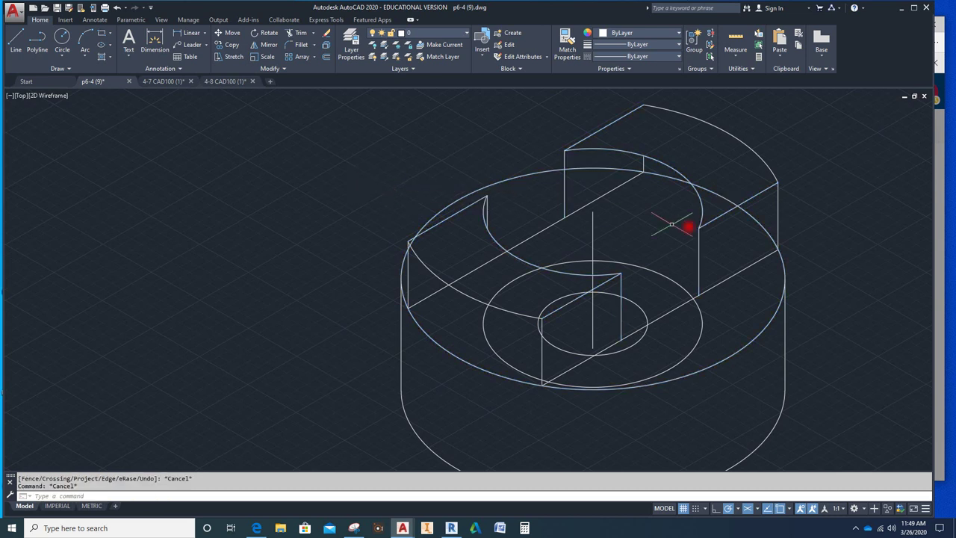
# Step: Try copying the larger lower bore isocircle 75 straight up from its right quadrant, and undo the copy
pyautogui.click(702, 323)
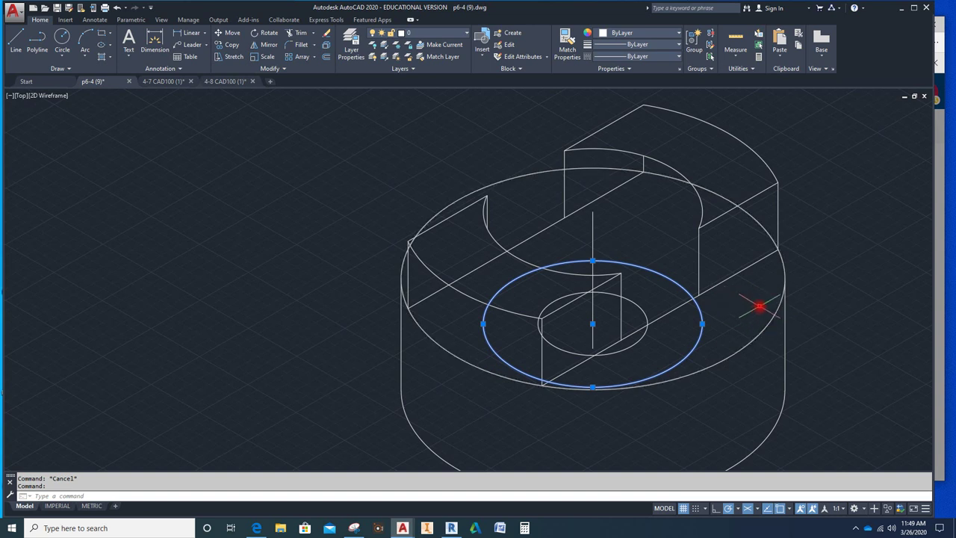
pyautogui.click(228, 44)
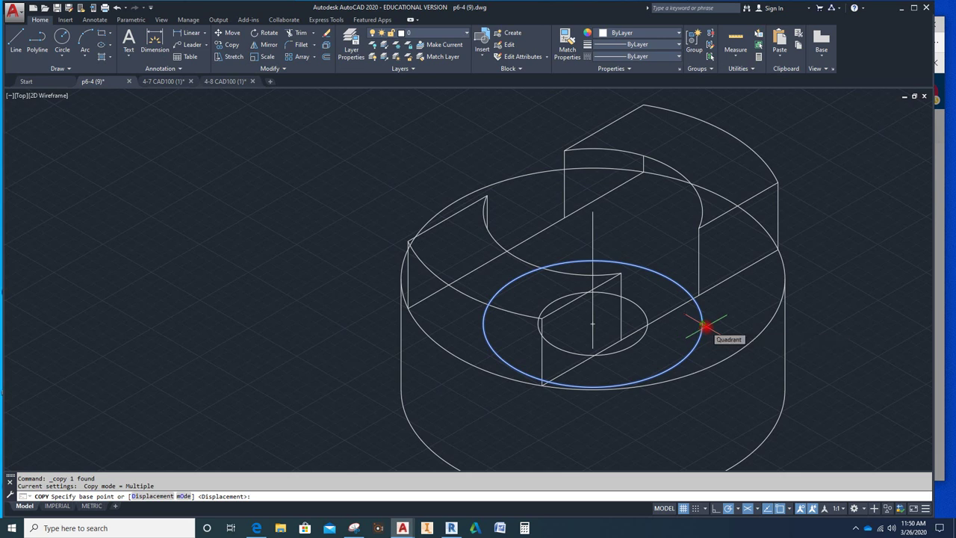
pyautogui.click(704, 325)
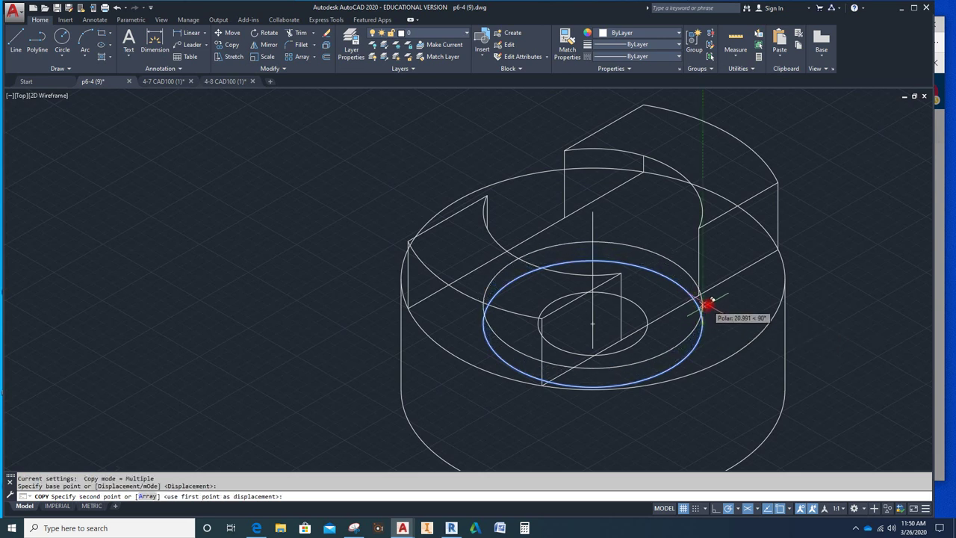
pyautogui.write('75')
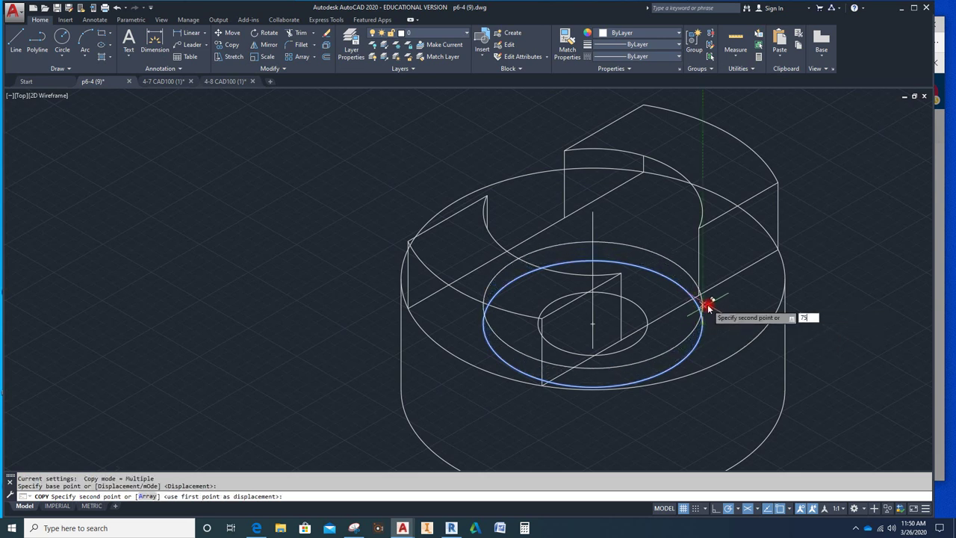
pyautogui.press('Return')
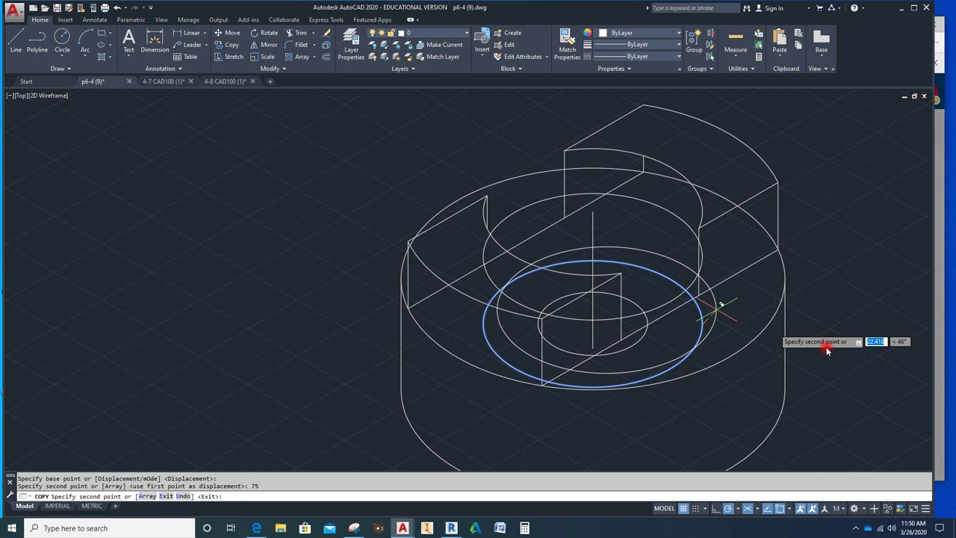
pyautogui.hotkey('ctrl', 'z')
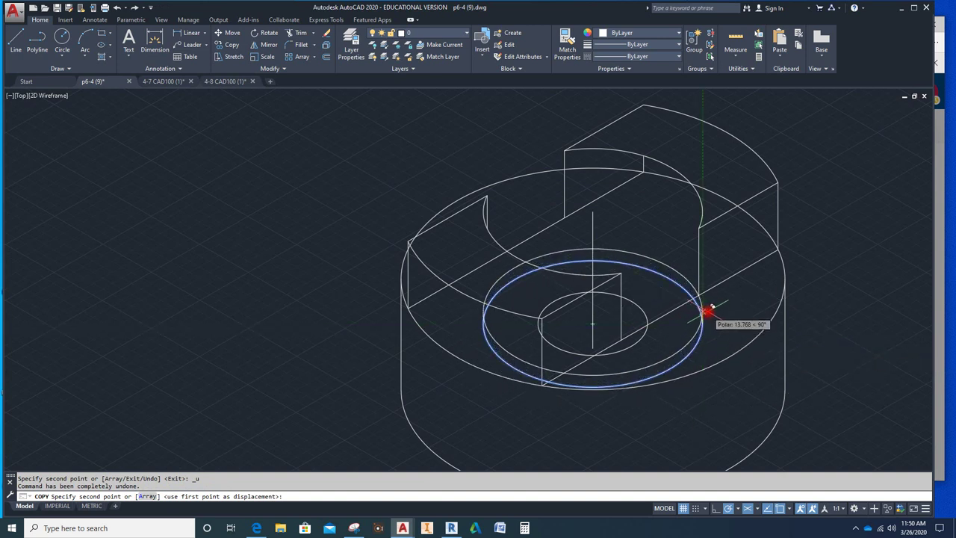
# Step: Copy the larger lower bore isocircle 20 straight up from its right quadrant
pyautogui.write('20')
pyautogui.press('Return')
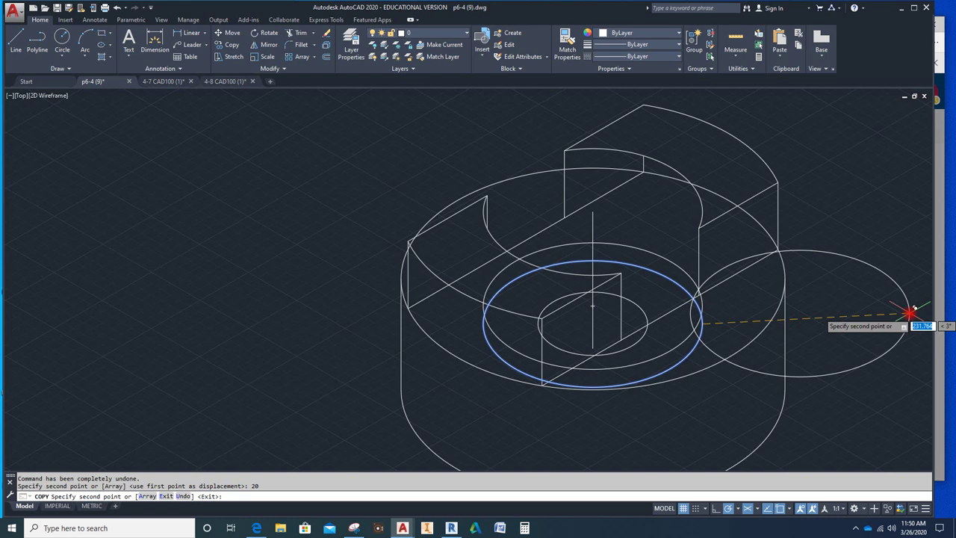
pyautogui.press('Escape')
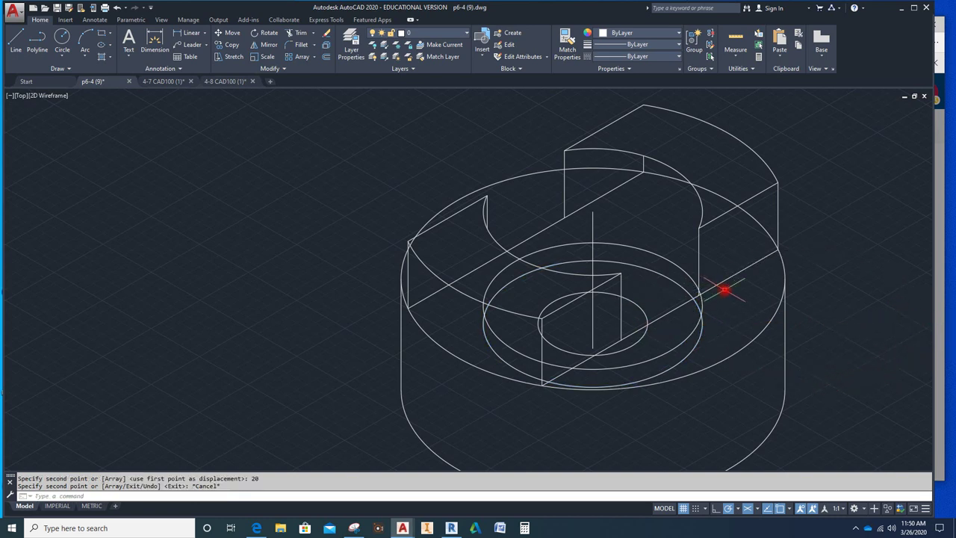
# Step: Erase the copied isocircle just above the larger lower bore isocircle
pyautogui.scroll(4, 724, 290)
pyautogui.scroll(-4, 724, 290)
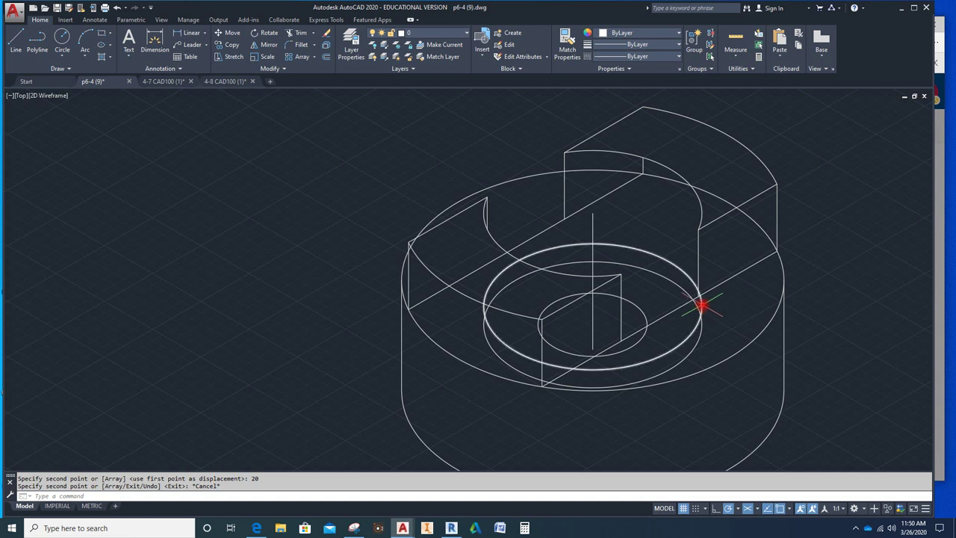
pyautogui.click(702, 306)
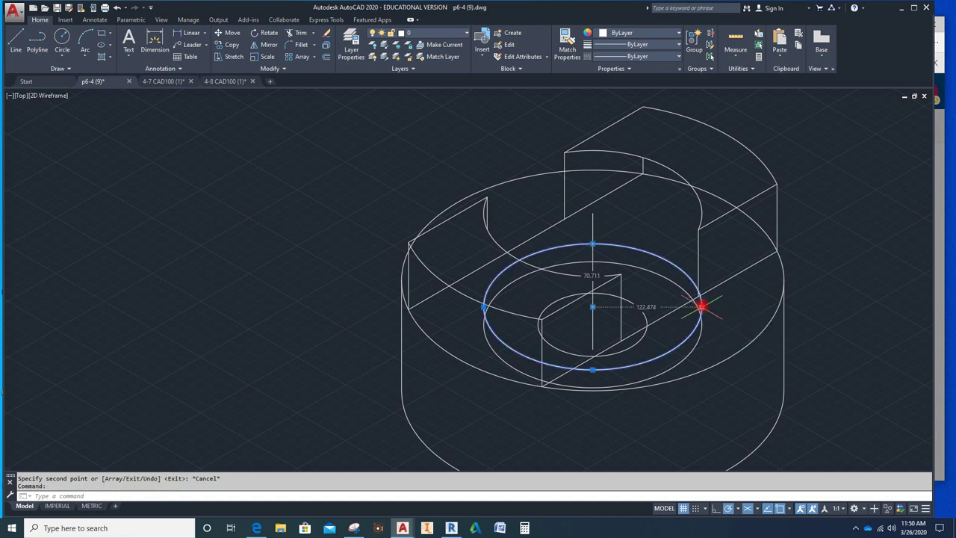
pyautogui.press('Delete')
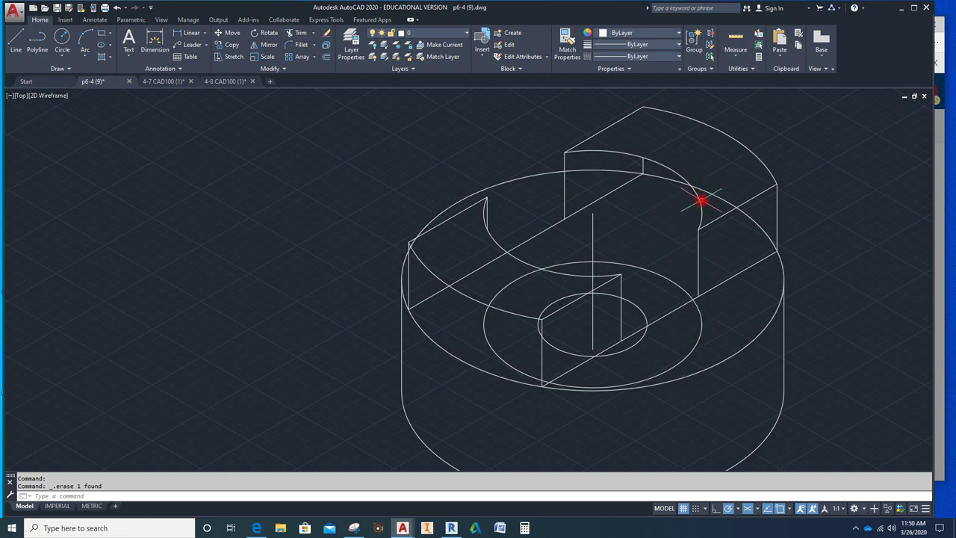
# Step: Copy both upper bore arcs 75 straight down from the right arc's lower end to the bottom of the vertical edge
pyautogui.click(701, 202)
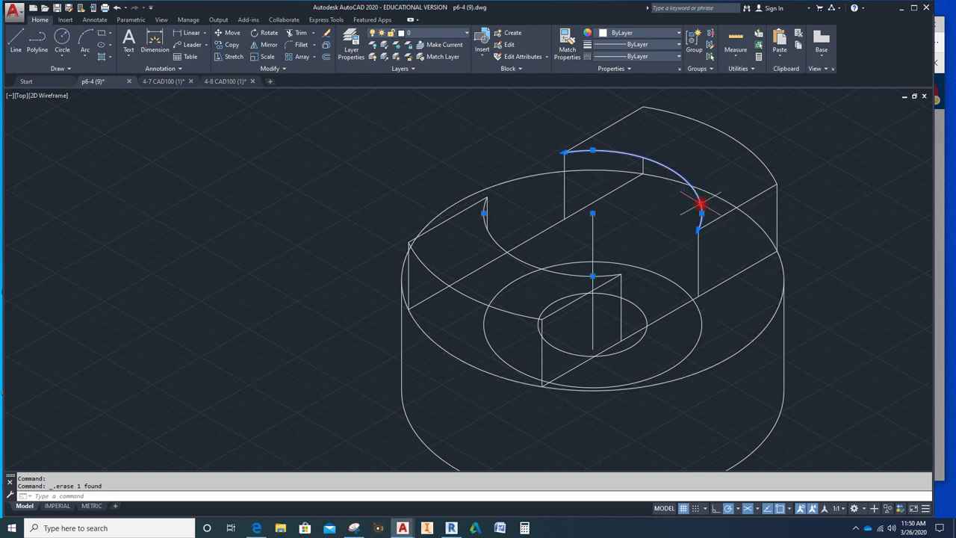
pyautogui.click(523, 259)
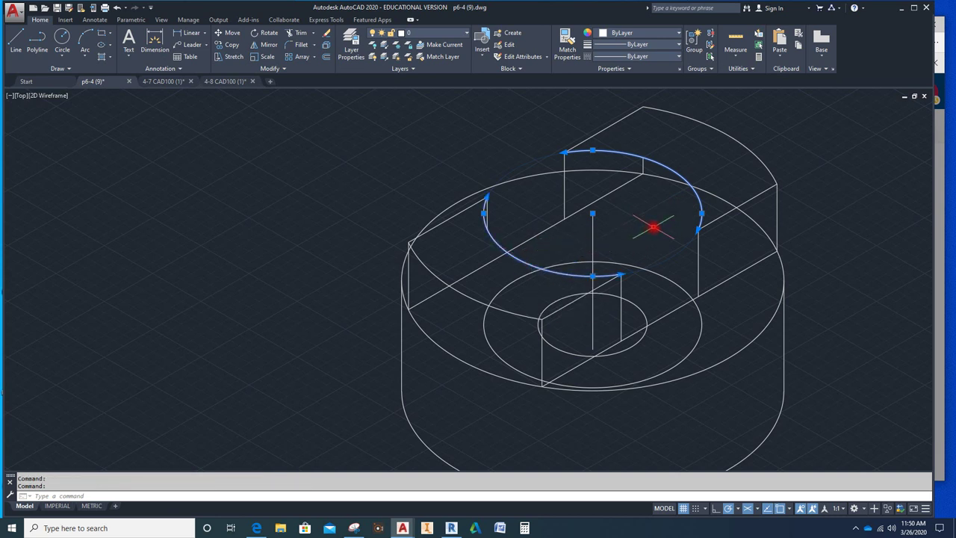
pyautogui.click(231, 45)
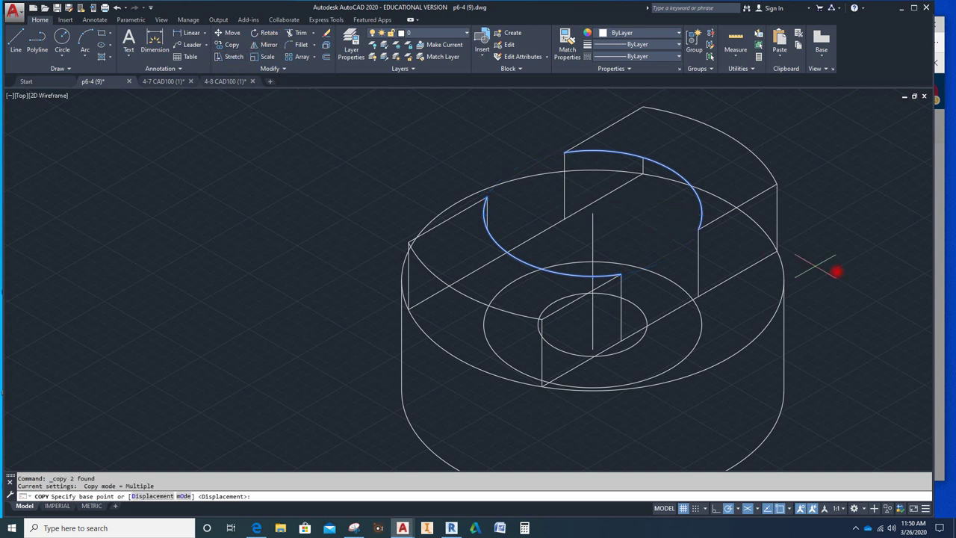
pyautogui.click(699, 228)
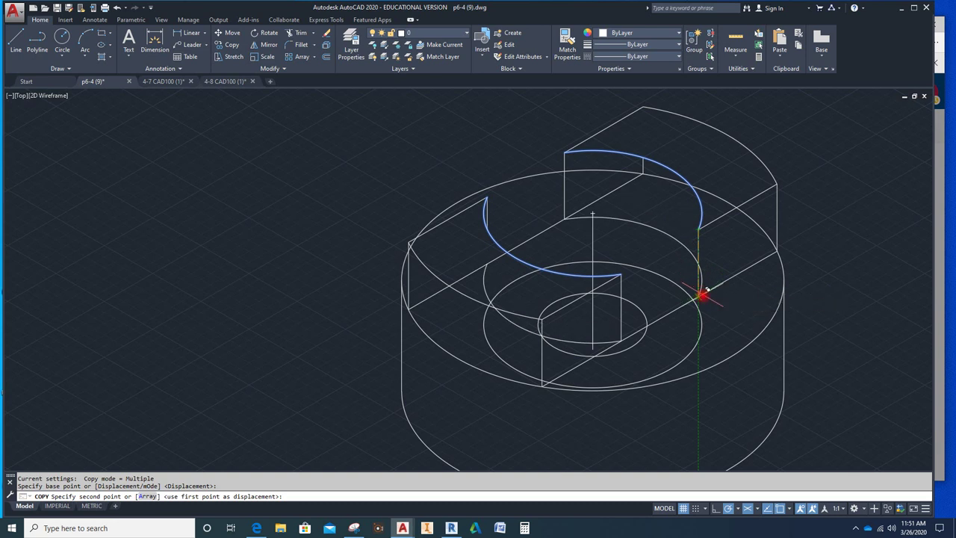
pyautogui.click(701, 296)
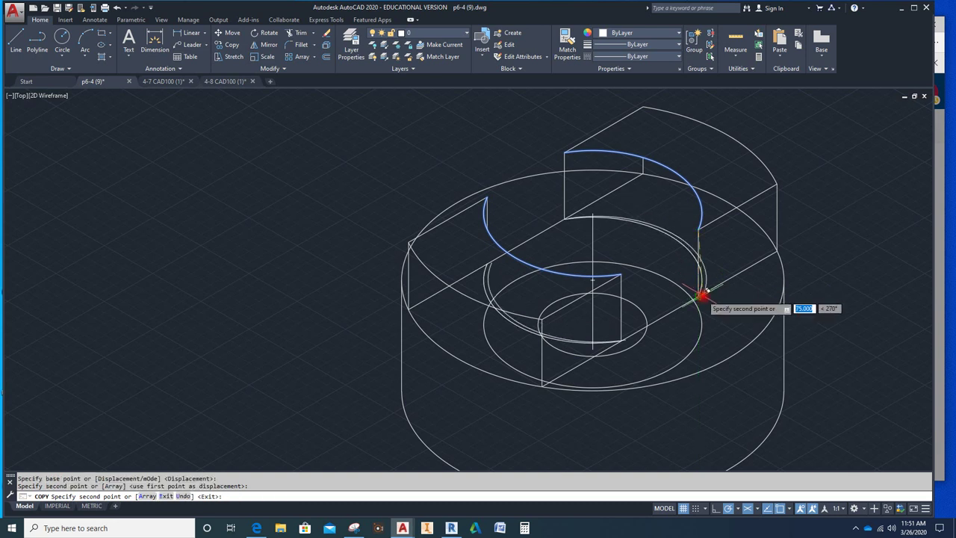
pyautogui.press('Escape')
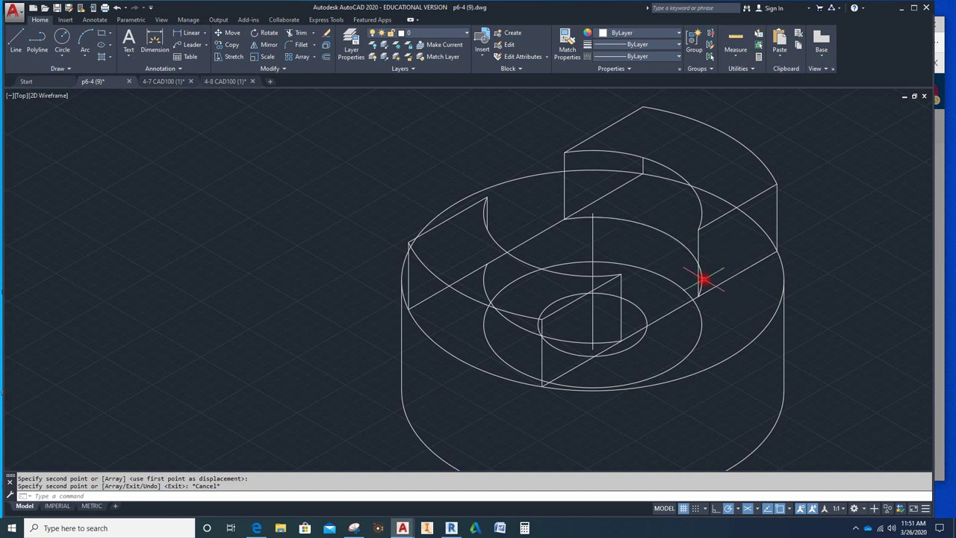
pyautogui.click(702, 280)
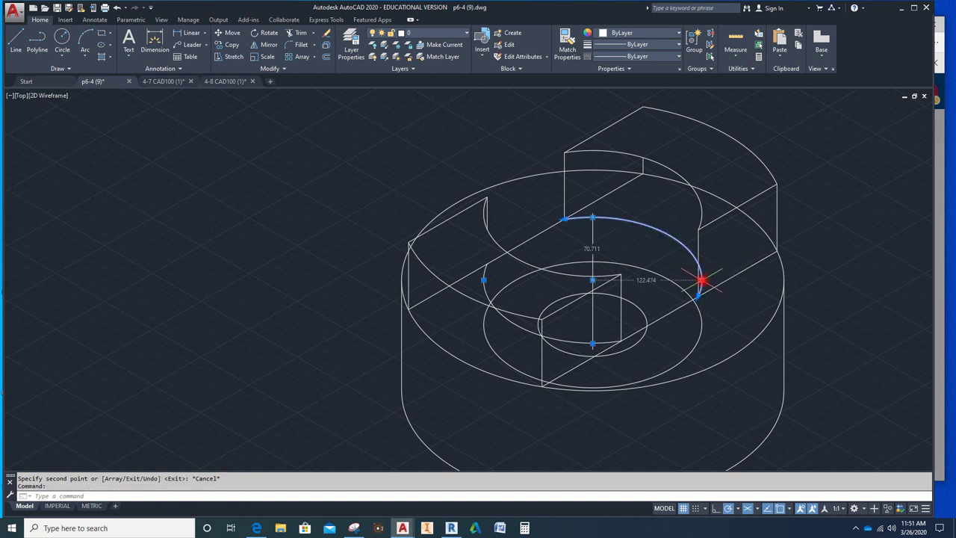
pyautogui.click(581, 341)
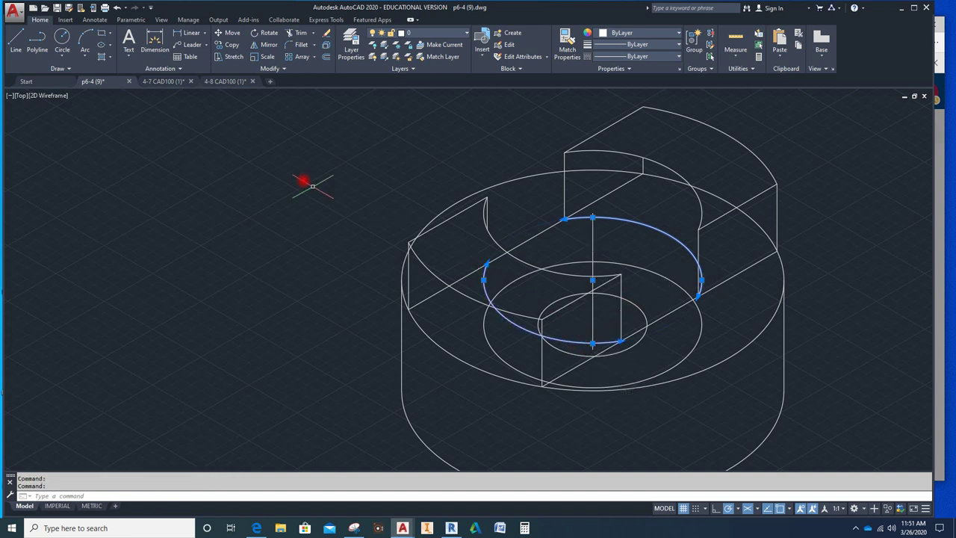
pyautogui.click(314, 35)
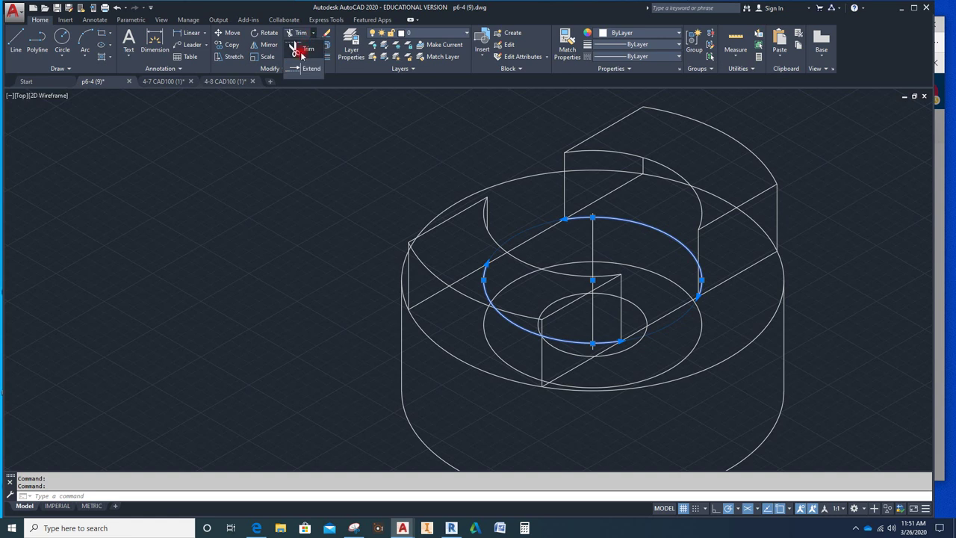
pyautogui.click(304, 68)
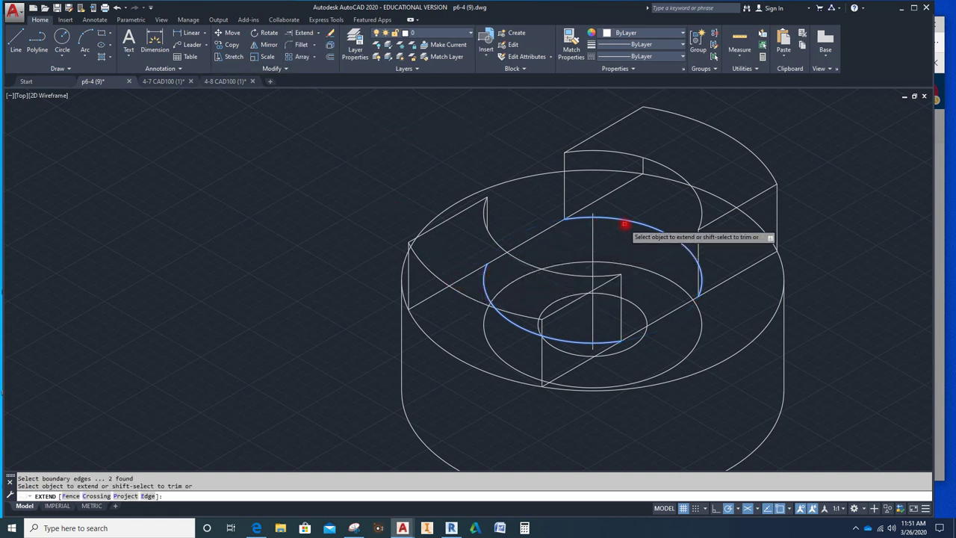
pyautogui.press('Escape')
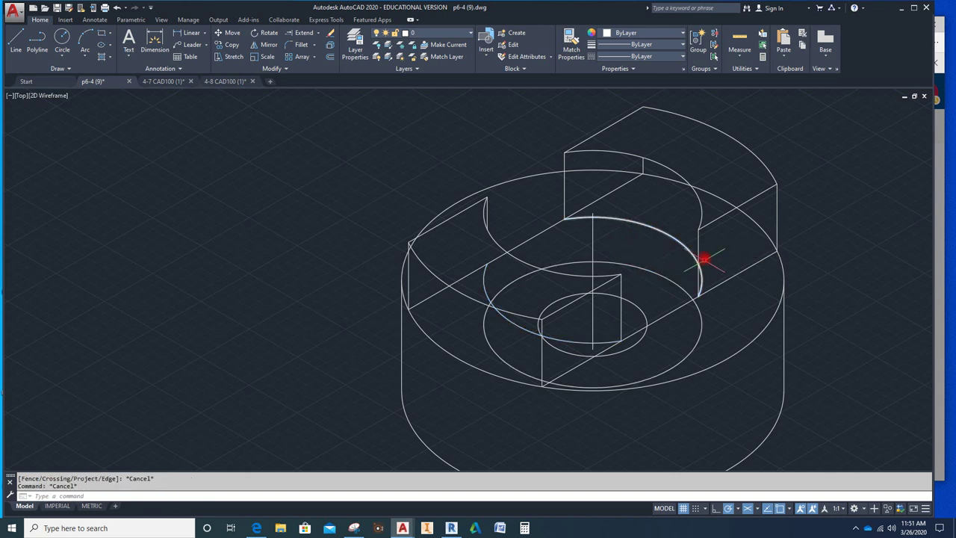
# Step: Stretch both ends of the copied rear bore arc to meet the ends of the copied front arc
pyautogui.click(667, 233)
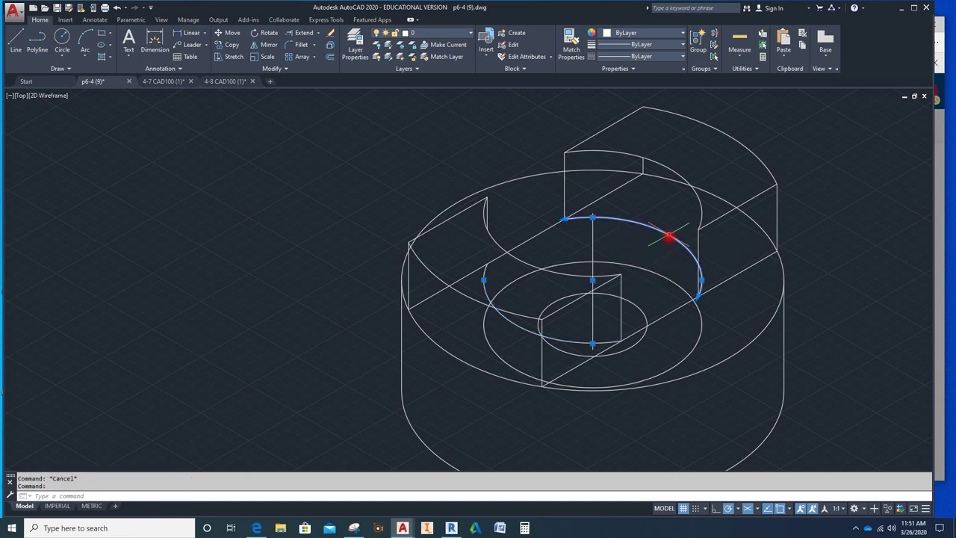
pyautogui.click(692, 303)
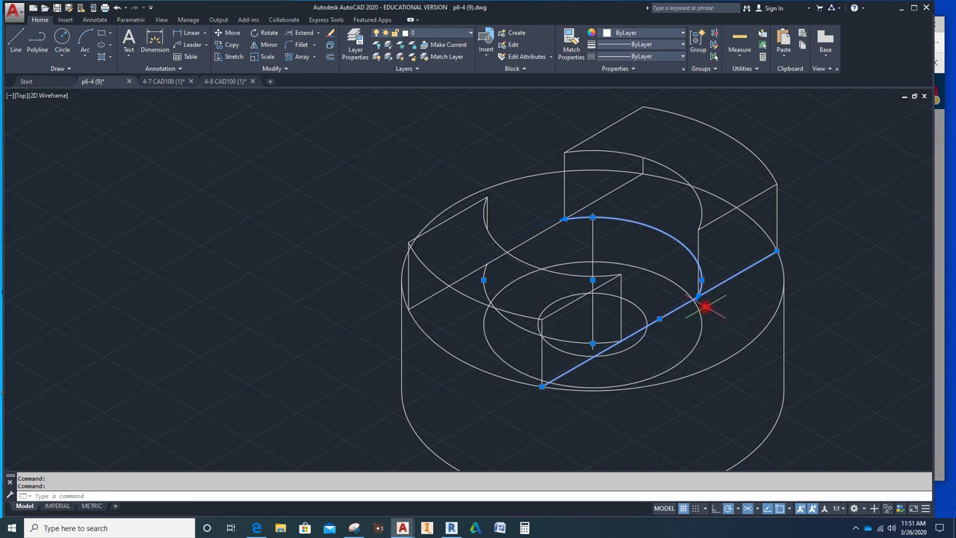
pyautogui.scroll(5, 702, 304)
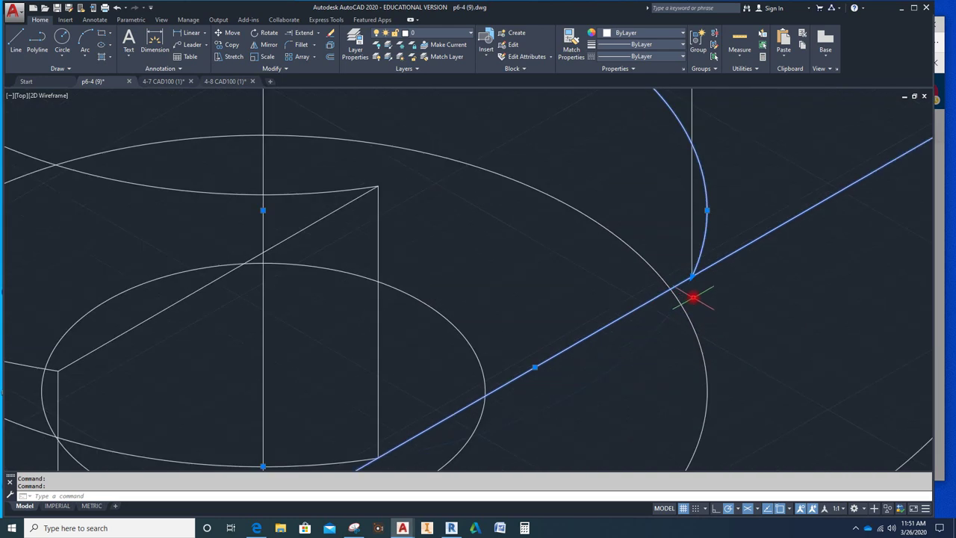
pyautogui.scroll(-2, 693, 297)
pyautogui.click(693, 285)
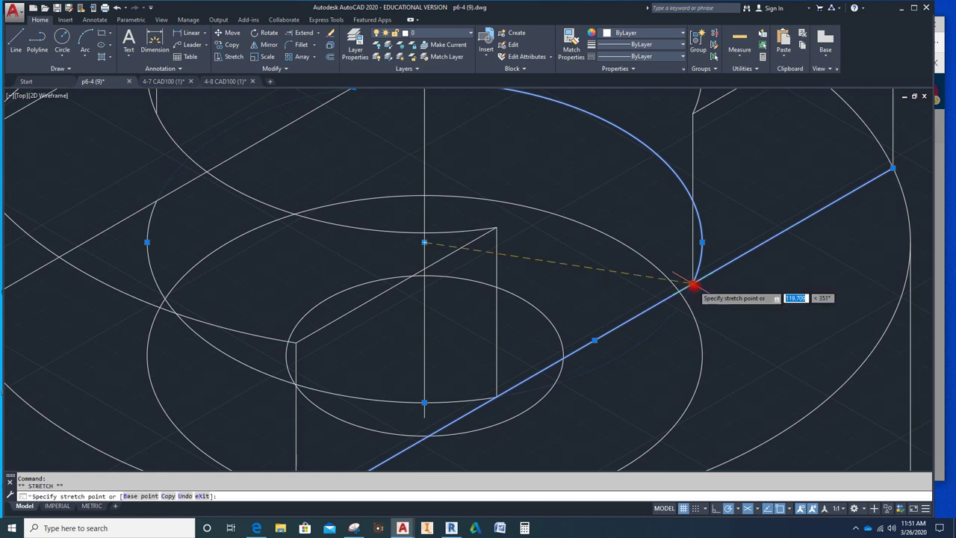
pyautogui.click(497, 397)
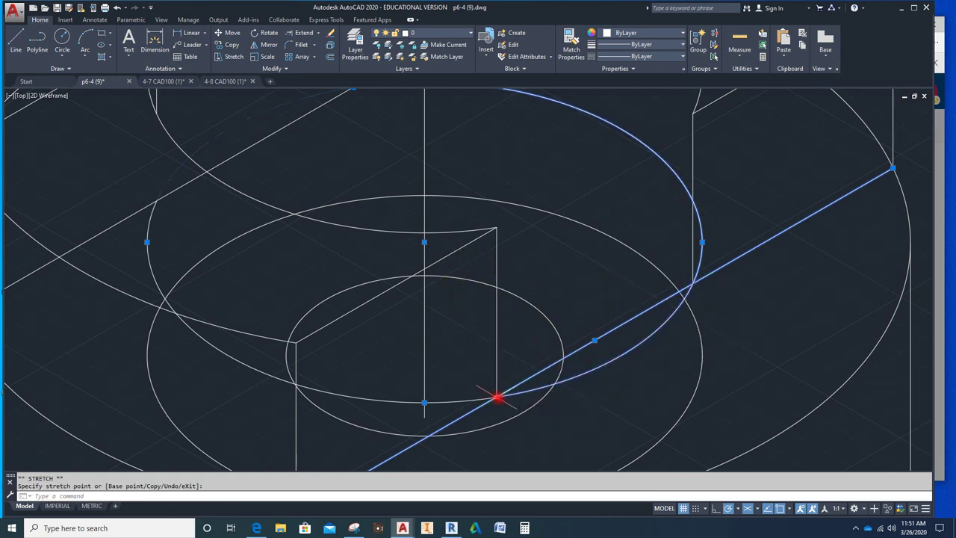
pyautogui.scroll(-2, 276, 214)
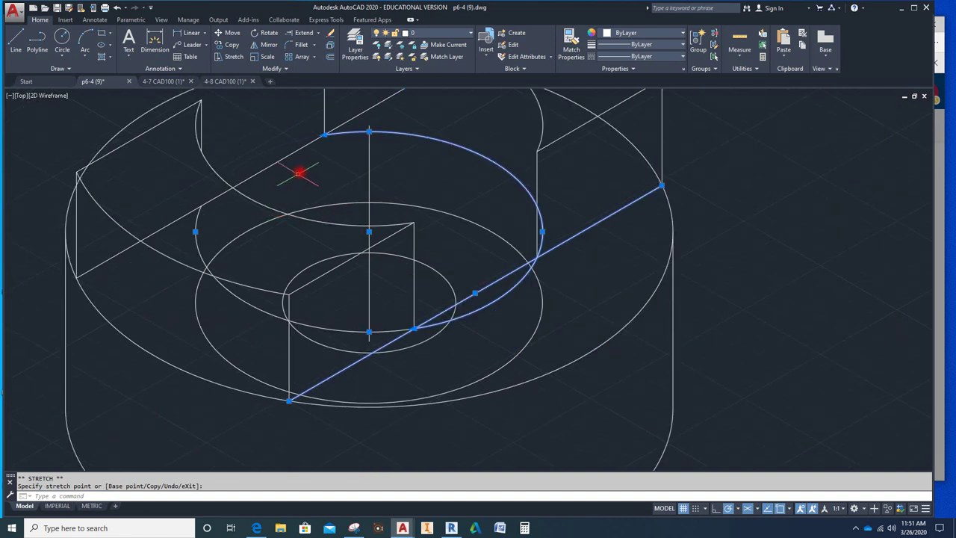
pyautogui.click(324, 135)
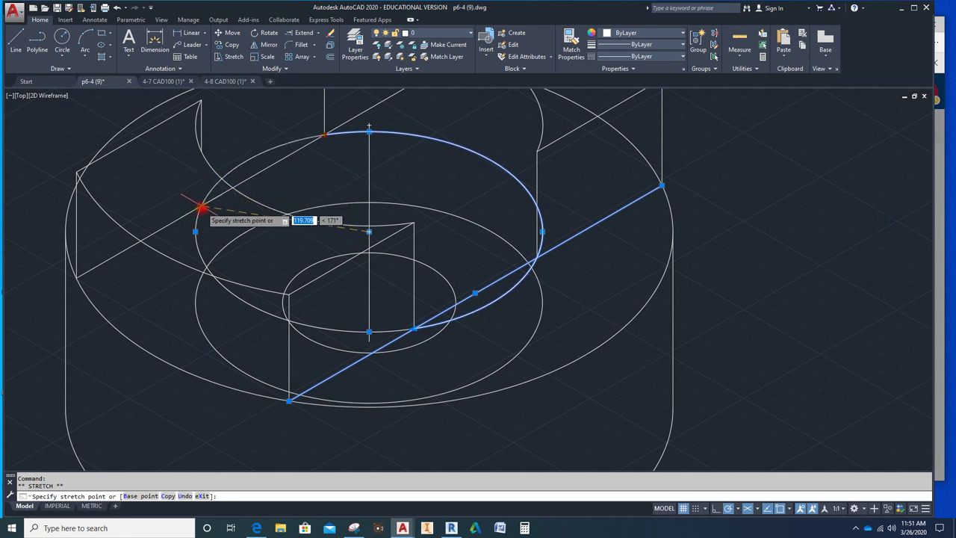
pyautogui.click(202, 206)
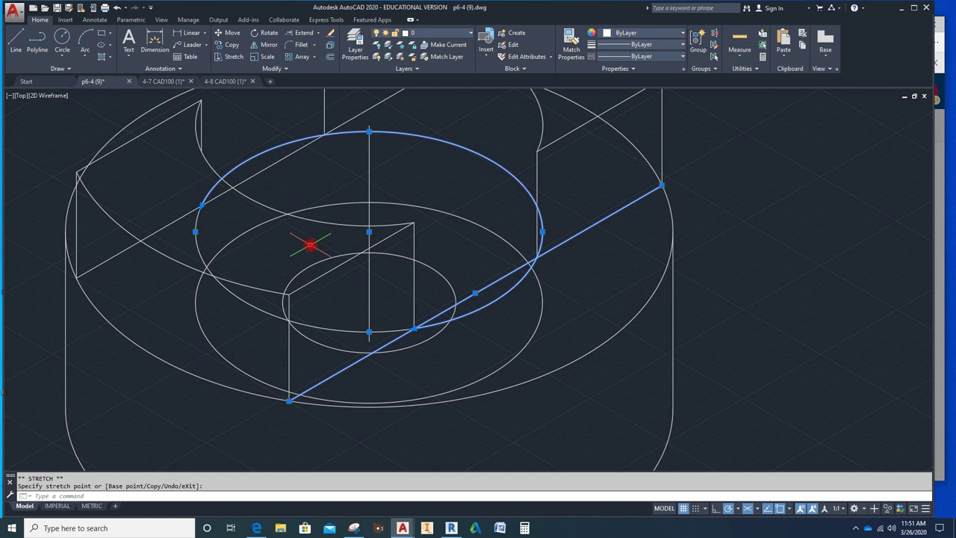
pyautogui.press('Escape')
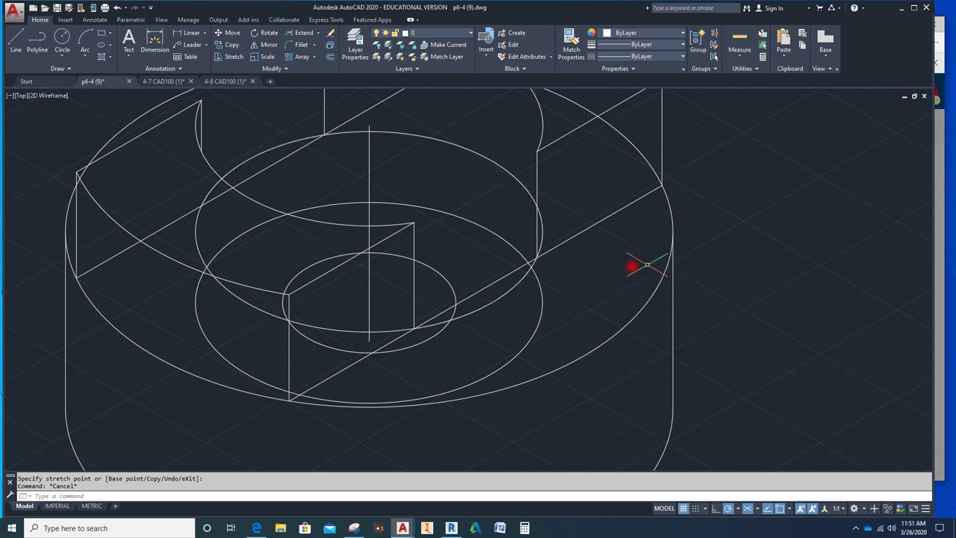
# Step: Erase the copied front bore arc at the floor level of the side cuts
pyautogui.moveTo(597, 263); pyautogui.dragTo(567, 383, button='middle')
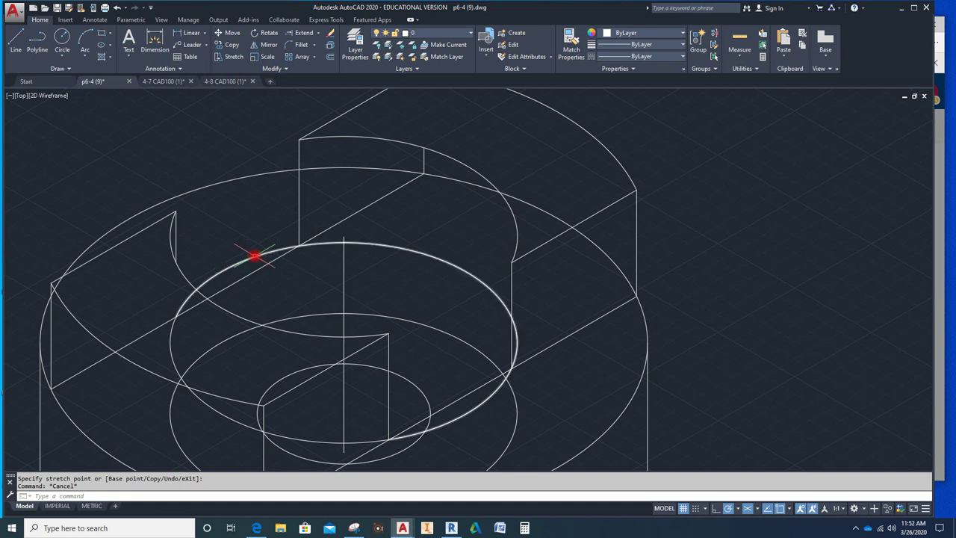
pyautogui.click(170, 344)
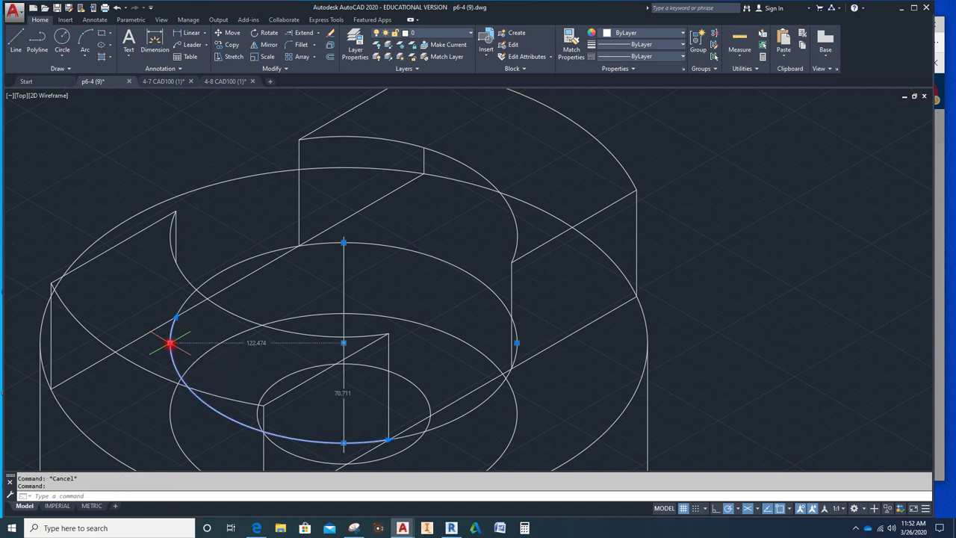
pyautogui.press('Delete')
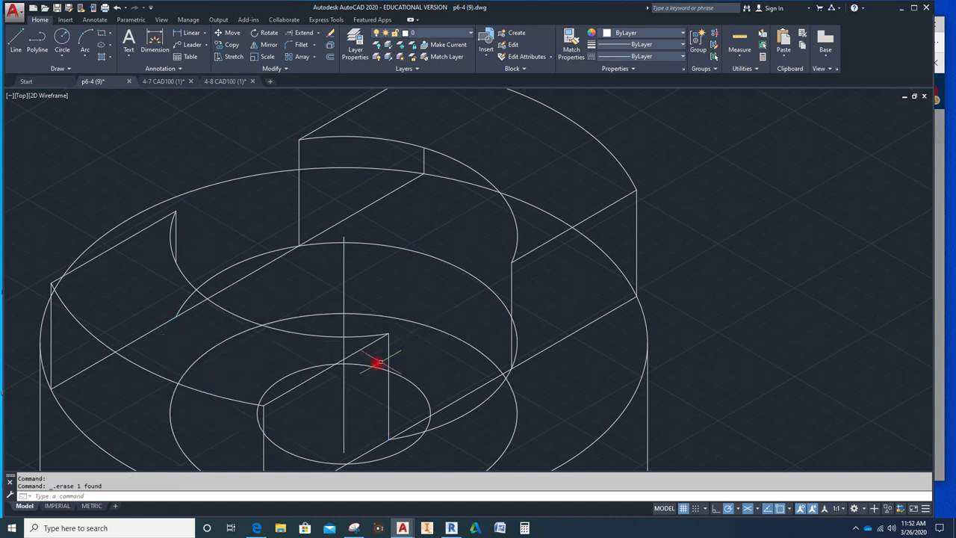
# Step: Trim the extended lower bore arc and rear floor line against the upper front bore arc and the right vertical bore edge
pyautogui.click(188, 277)
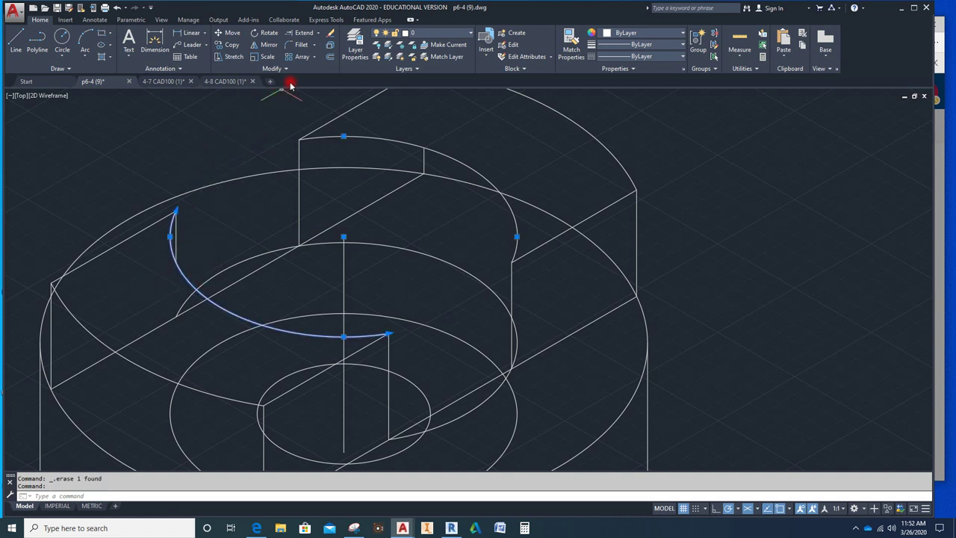
pyautogui.click(511, 346)
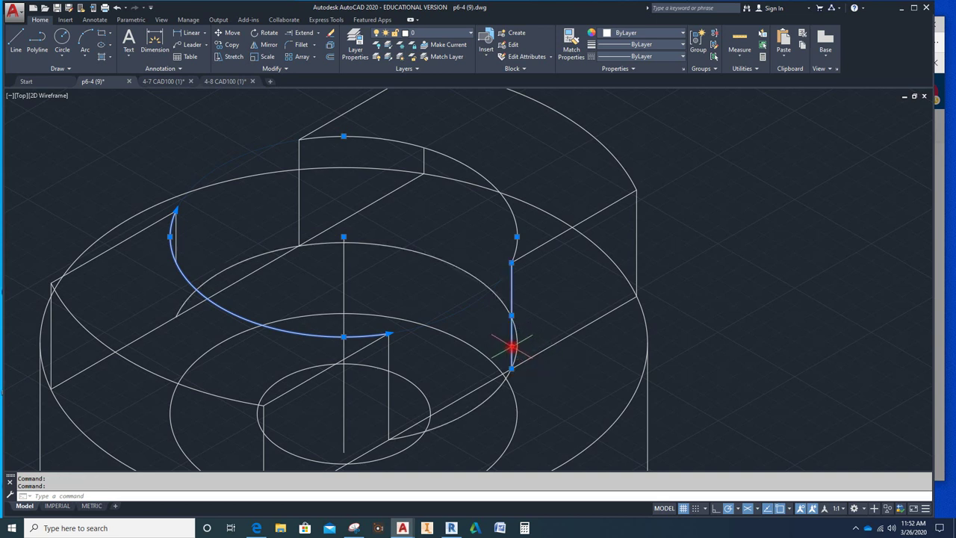
pyautogui.click(316, 33)
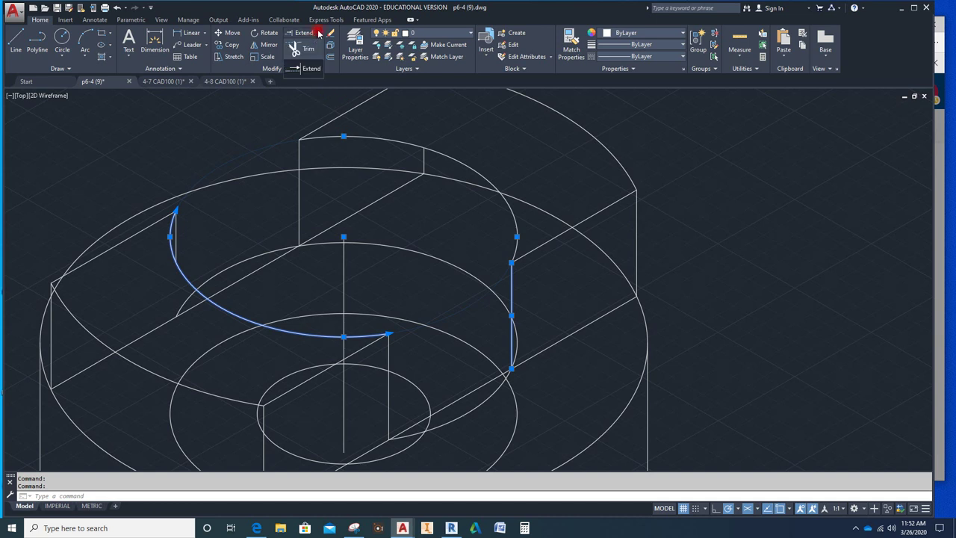
pyautogui.click(308, 47)
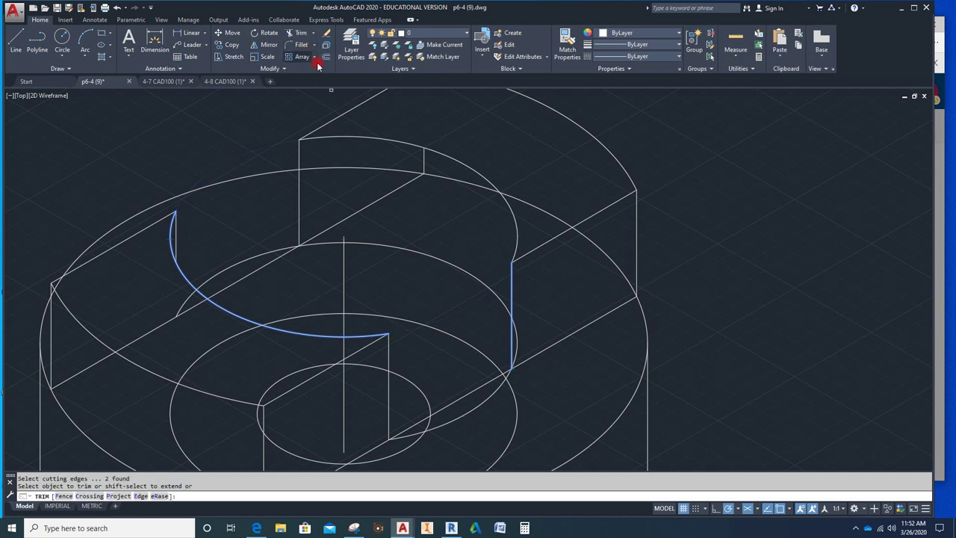
pyautogui.click(518, 346)
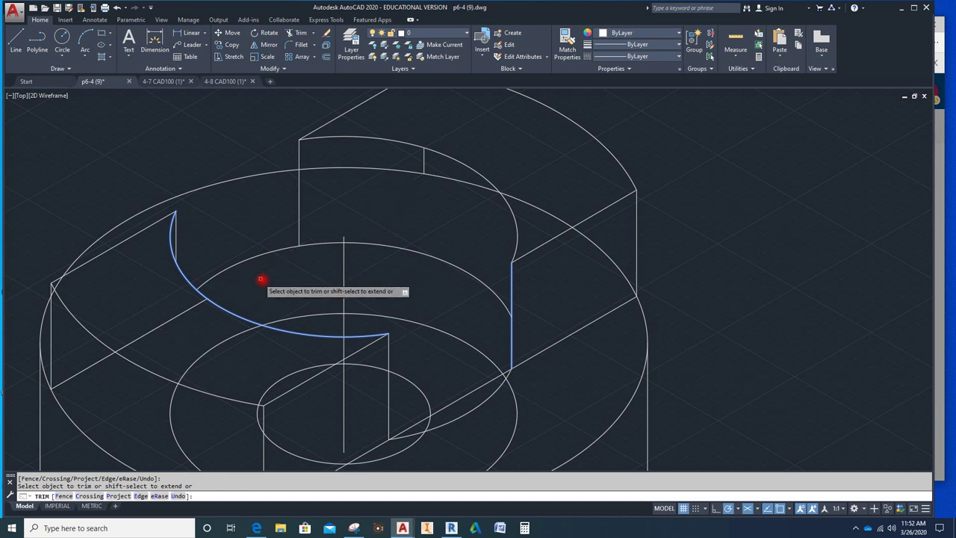
pyautogui.press('Escape')
pyautogui.press('Escape')
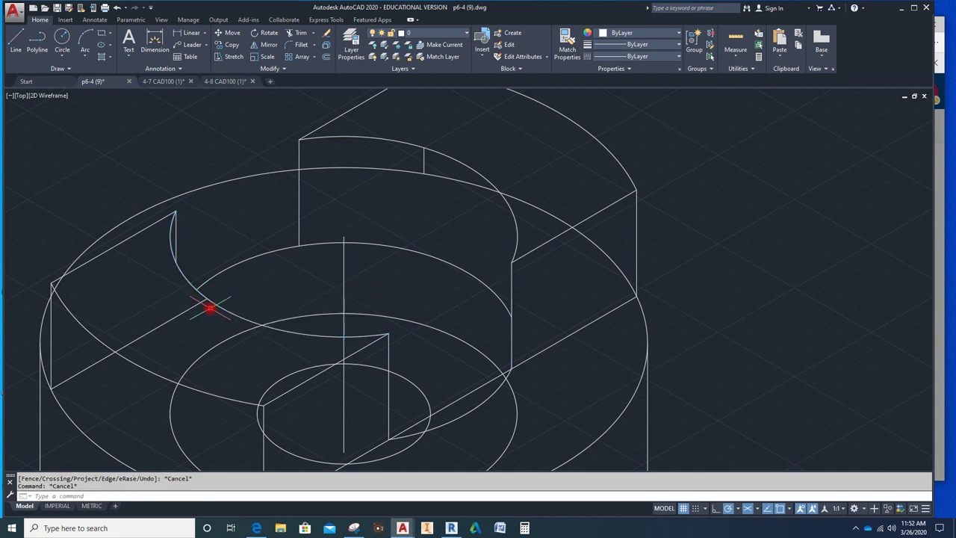
# Step: Erase the remaining floor line under the front raised block and the short vertical line behind the rear bore arc
pyautogui.click(192, 308)
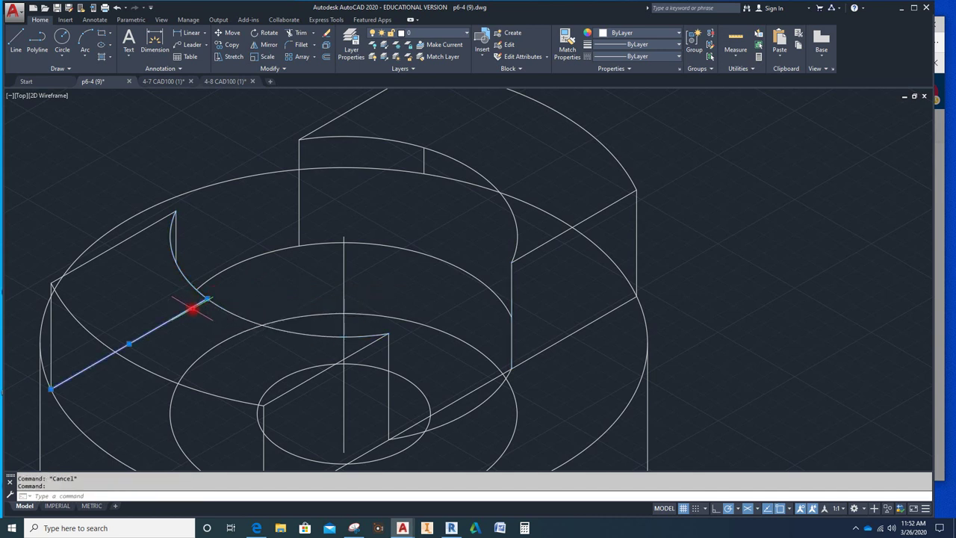
pyautogui.press('Delete')
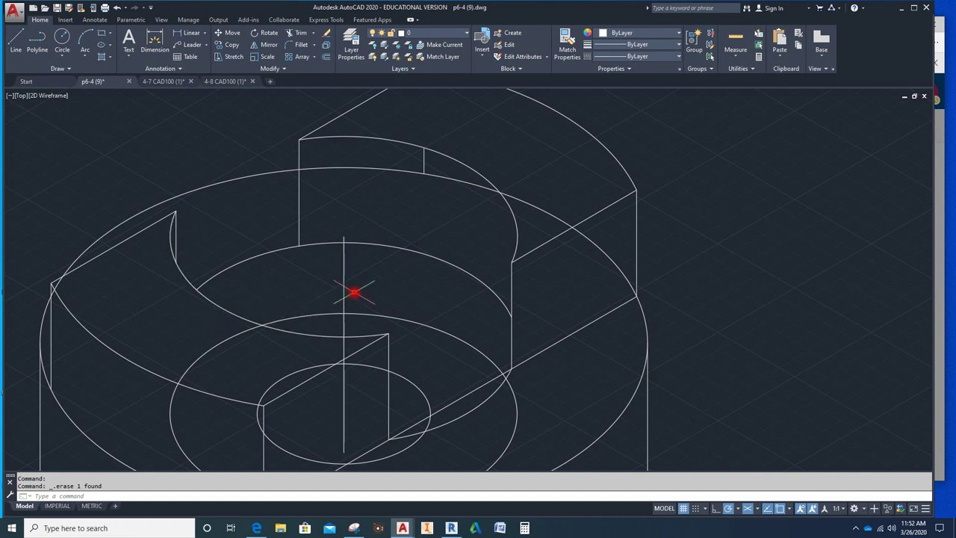
pyautogui.scroll(-4, 354, 291)
pyautogui.moveTo(354, 292); pyautogui.dragTo(309, 301, button='middle')
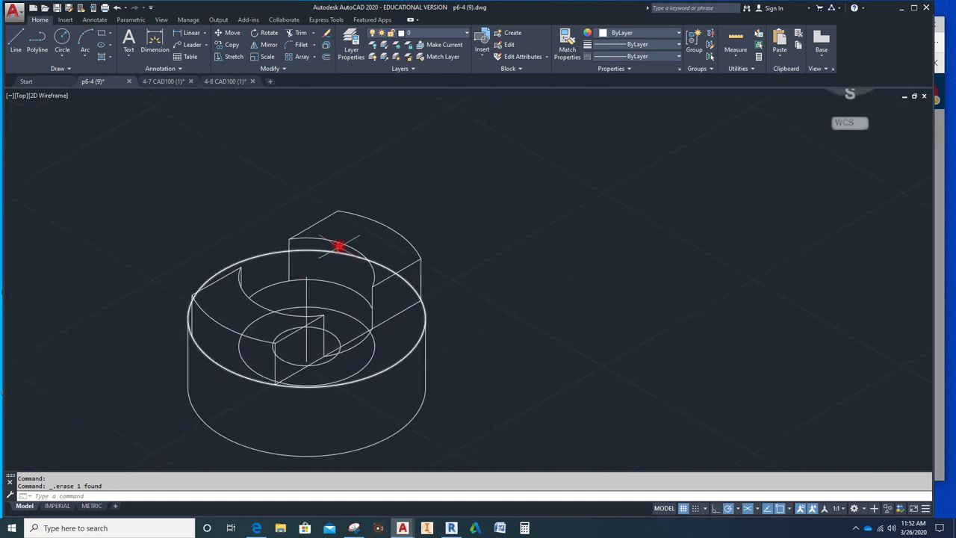
pyautogui.scroll(2, 339, 247)
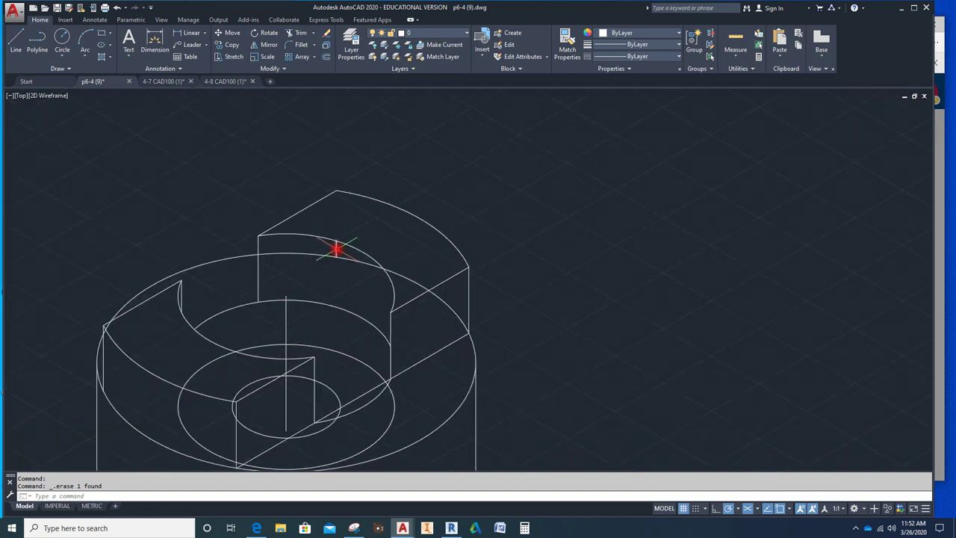
pyautogui.press('Delete')
# Step: Trim away the part of the outer floor-level ellipse that runs behind the rear raised block, between the block's two vertical edges
pyautogui.click(473, 348)
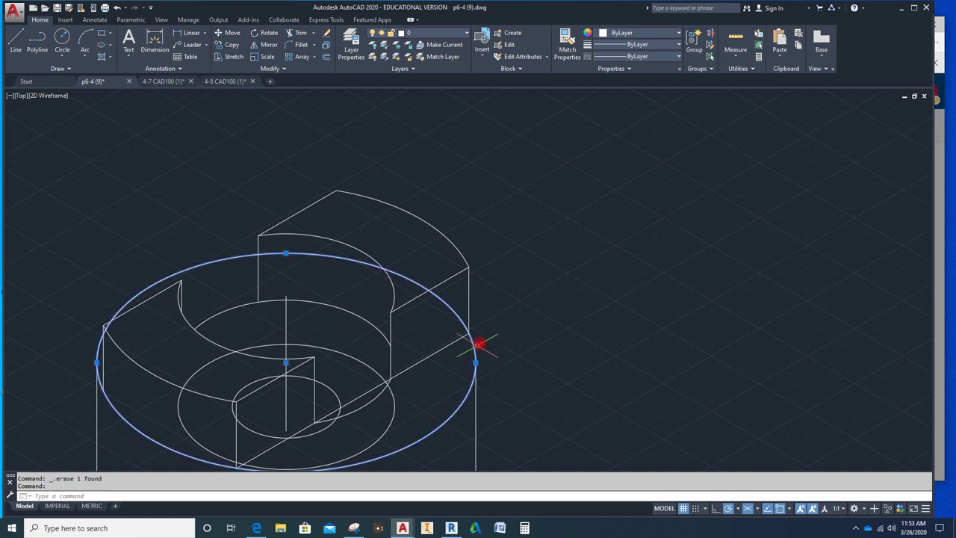
pyautogui.click(469, 301)
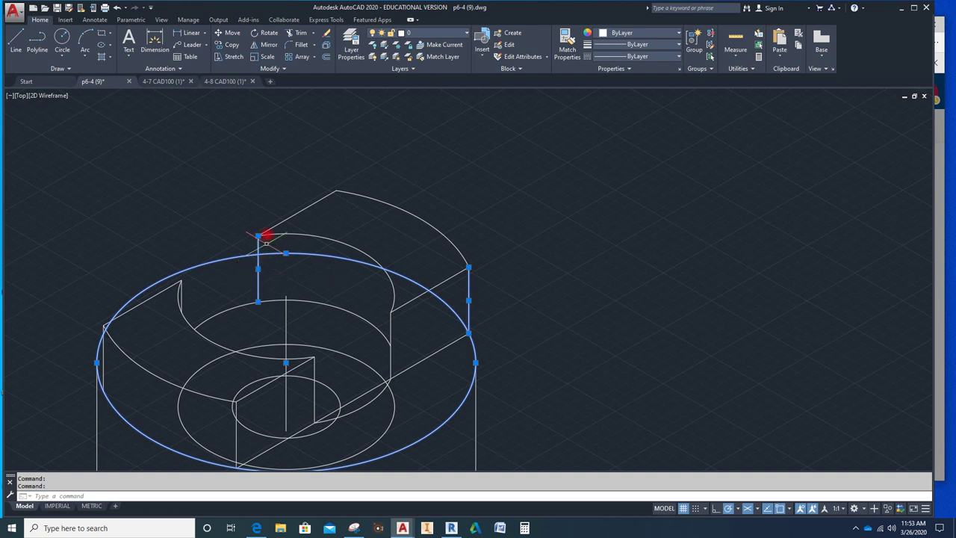
pyautogui.click(301, 34)
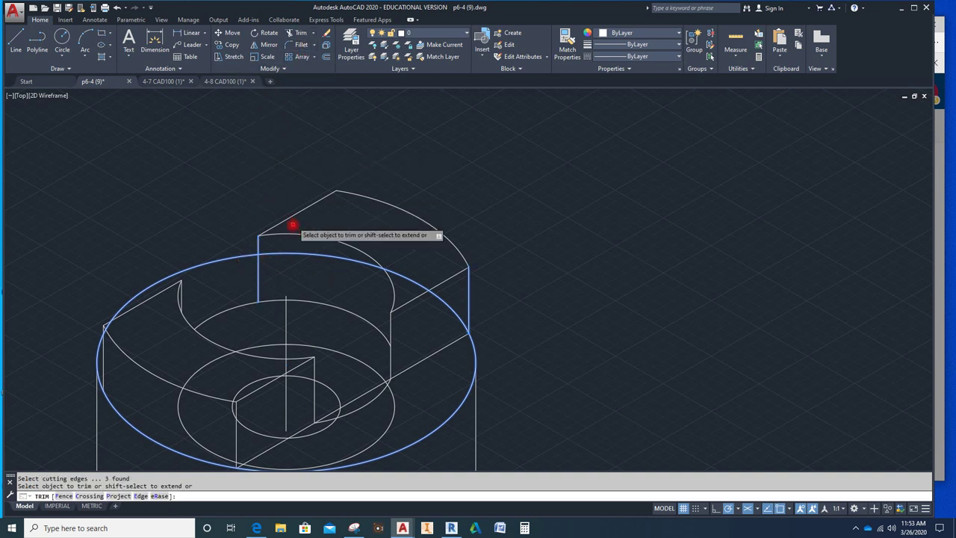
pyautogui.click(285, 252)
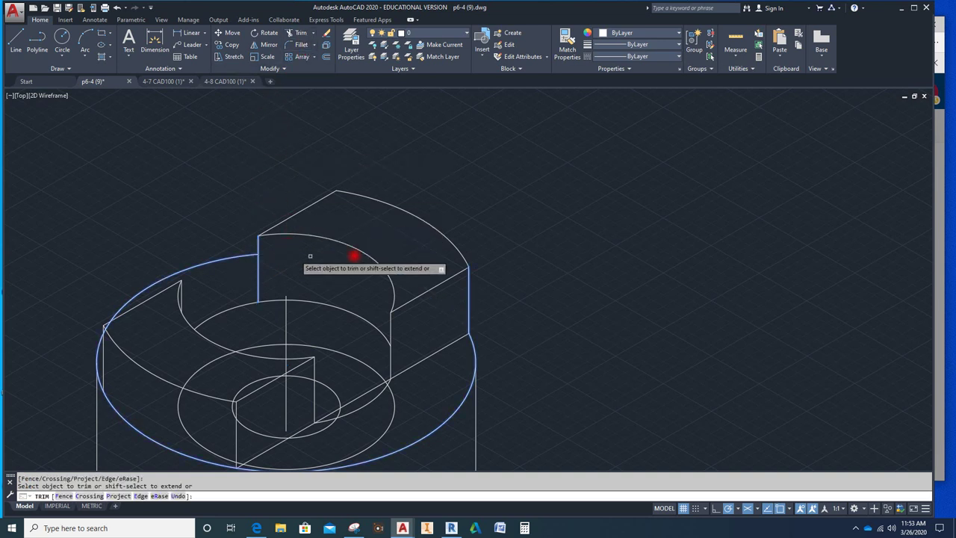
pyautogui.moveTo(512, 254); pyautogui.dragTo(580, 188, button='middle')
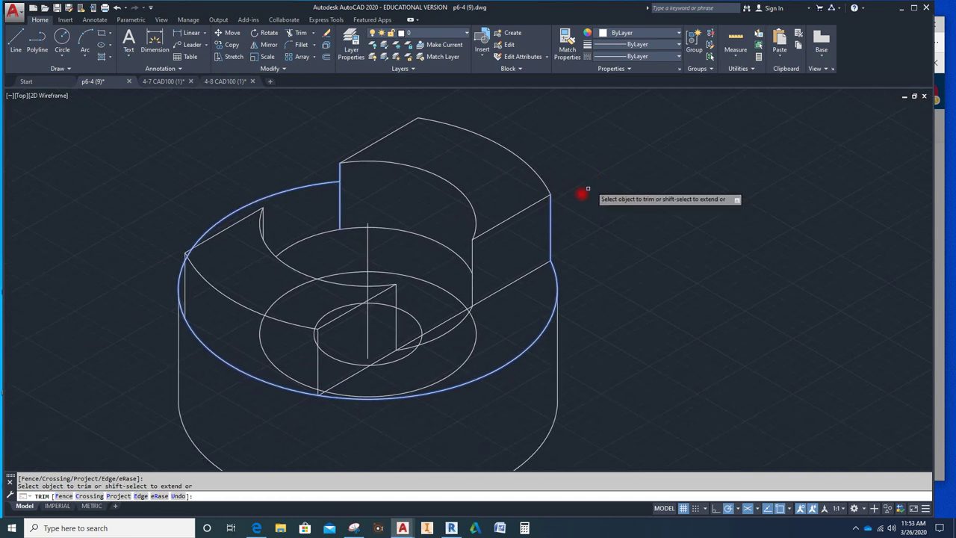
pyautogui.scroll(2, 194, 269)
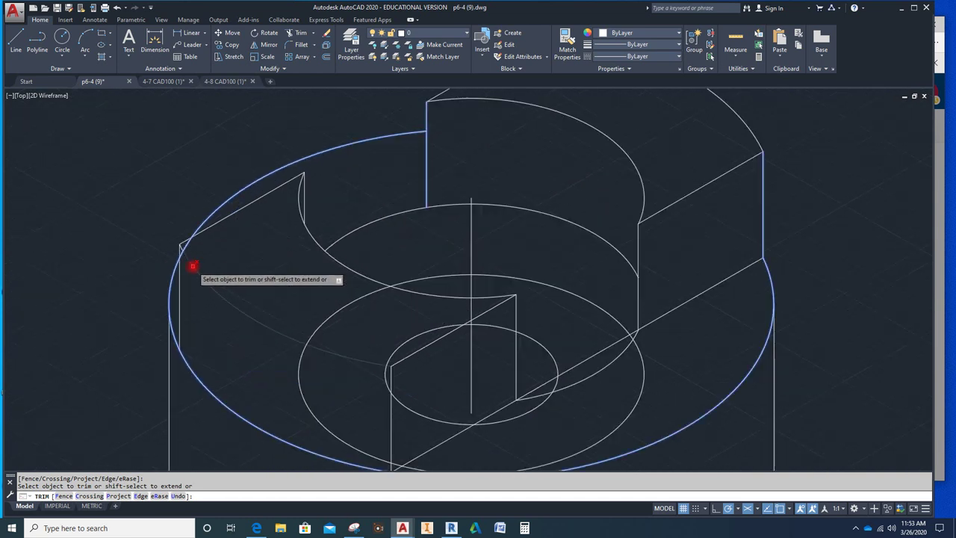
pyautogui.scroll(3, 185, 258)
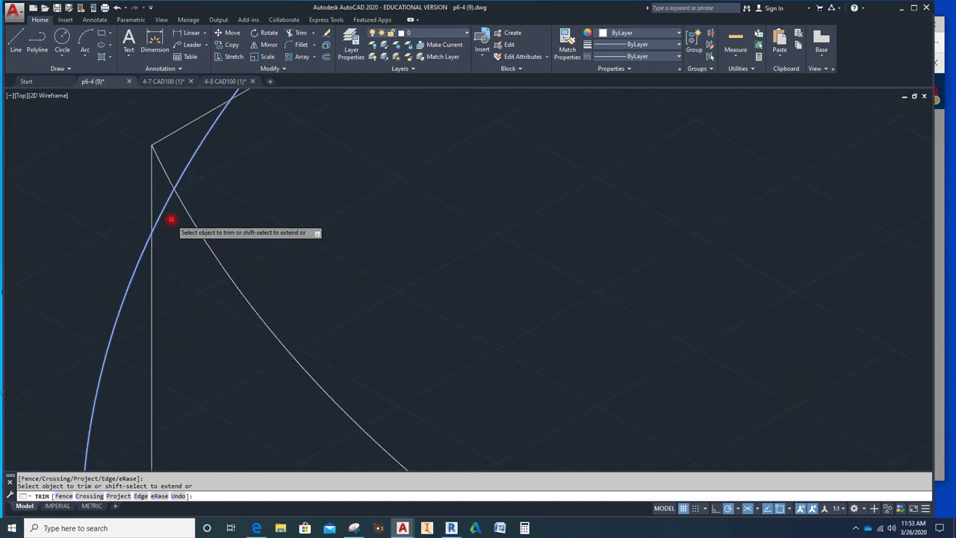
pyautogui.press('Escape')
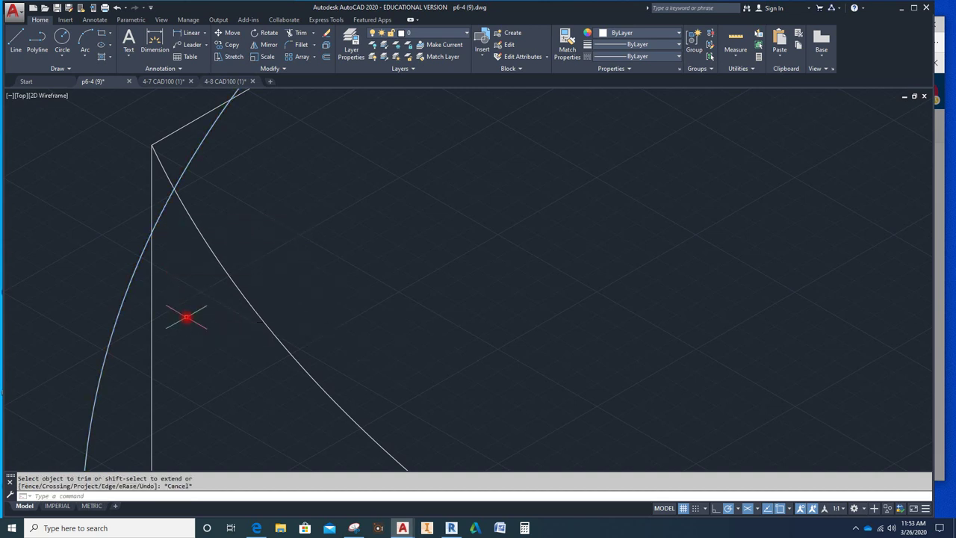
# Step: Trim the short piece of the outer floor-level ellipse crossing the left corner of the front raised block, between its top edges
pyautogui.scroll(-3, 189, 317)
pyautogui.moveTo(216, 153)
pyautogui.mouseDown()
pyautogui.moveTo(200, 305)
pyautogui.moveTo(138, 335)
pyautogui.mouseUp()
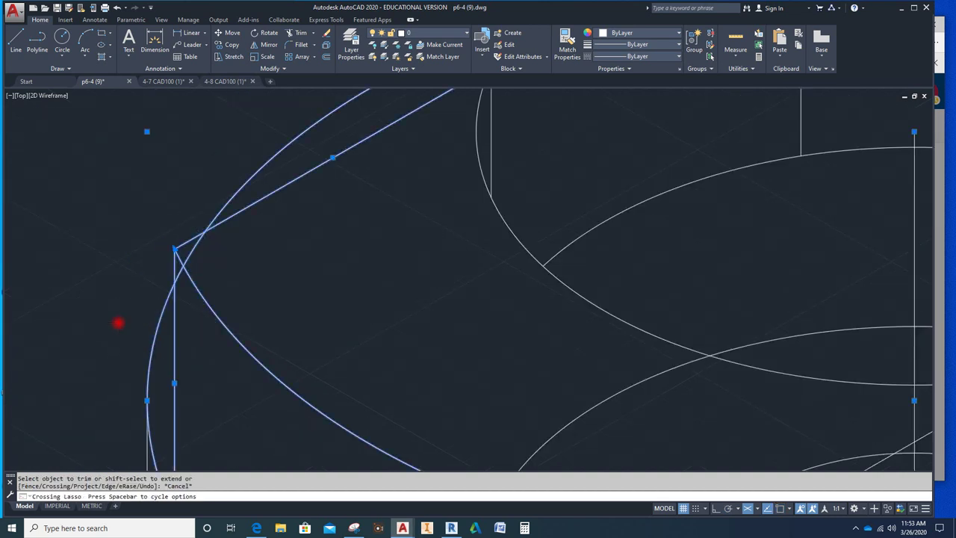
pyautogui.click(303, 35)
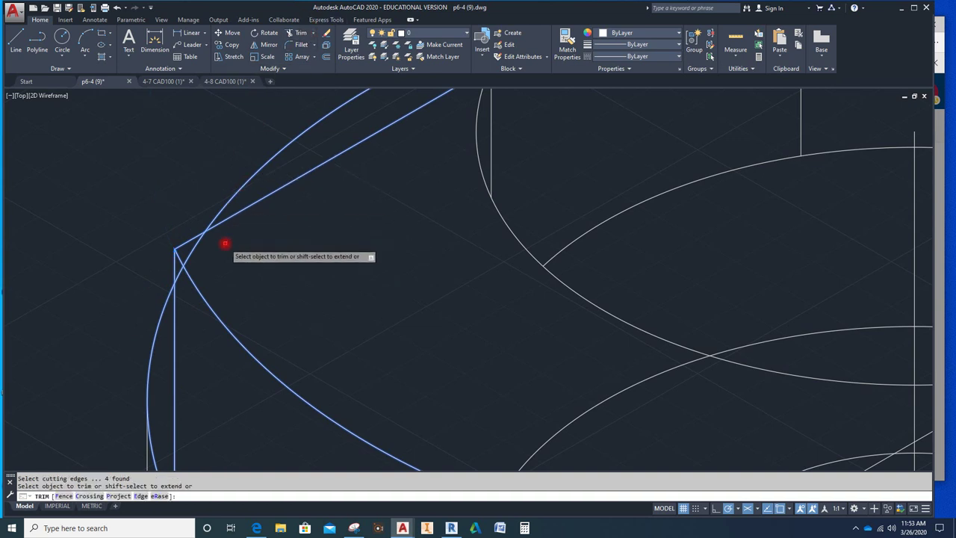
pyautogui.click(196, 250)
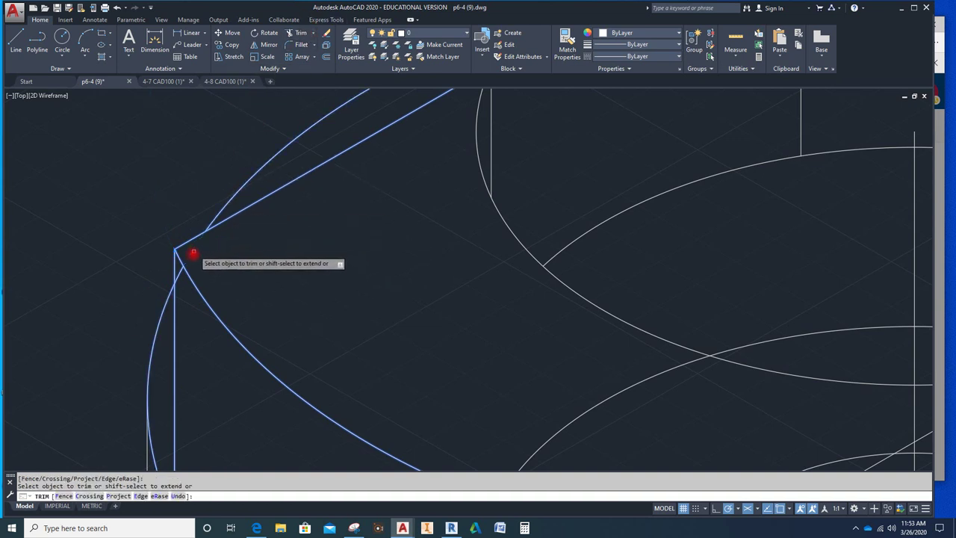
pyautogui.scroll(-6, 266, 264)
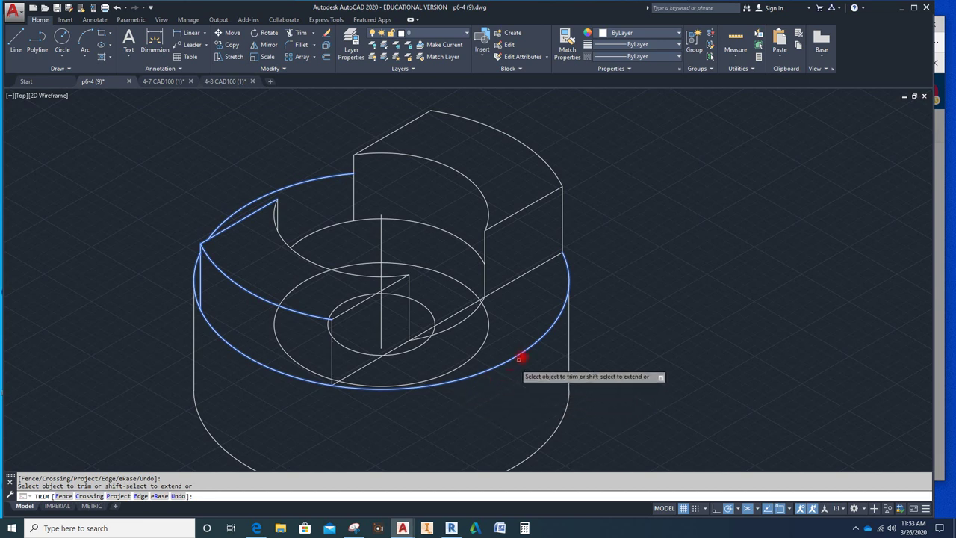
pyautogui.click(716, 317)
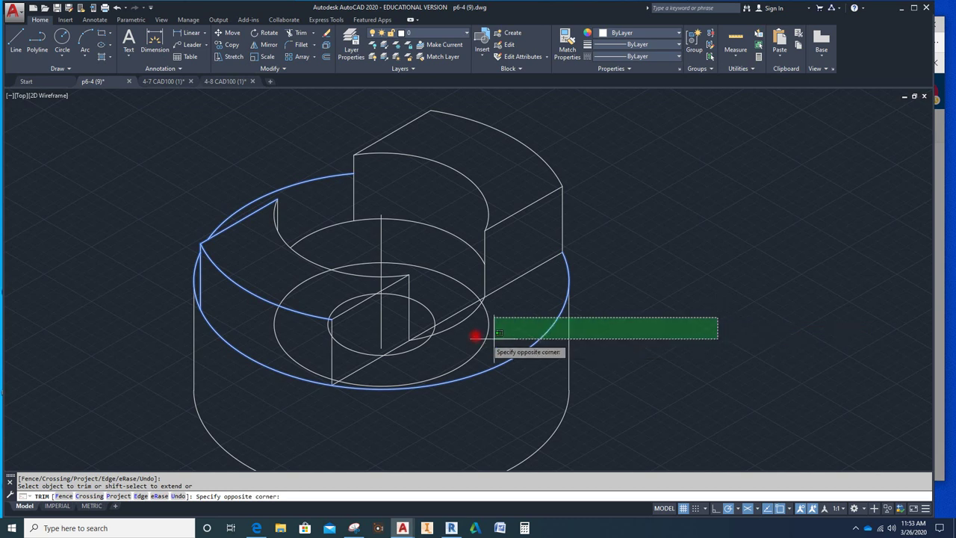
pyautogui.click(725, 326)
pyautogui.press('Escape')
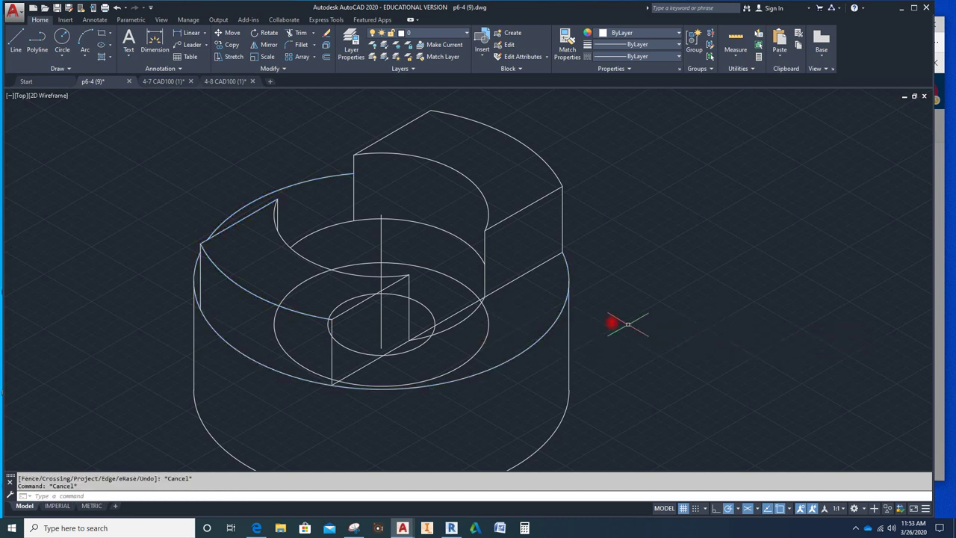
# Step: Trim the side-cut floor line where it crosses the bore, between the two ends of the front bore arc
pyautogui.click(457, 313)
pyautogui.click(460, 319)
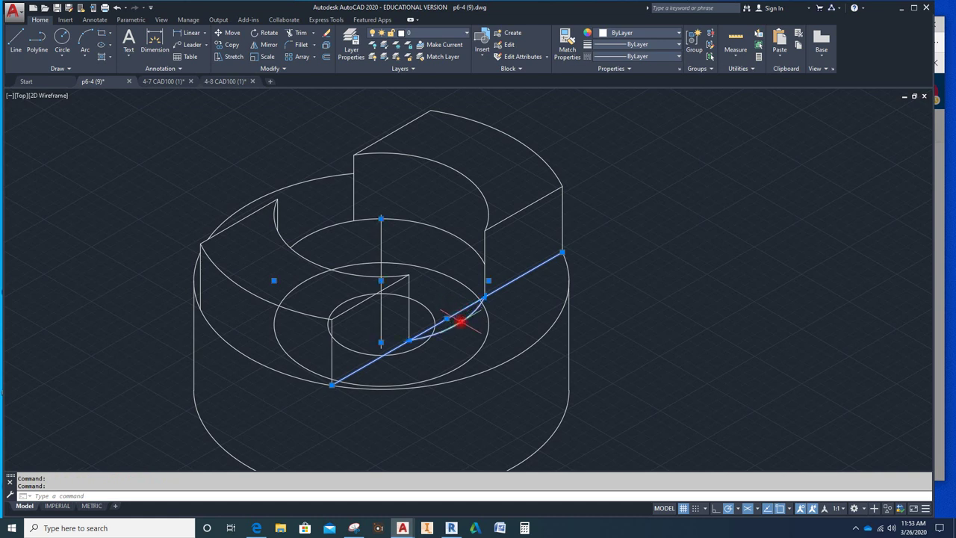
pyautogui.click(299, 33)
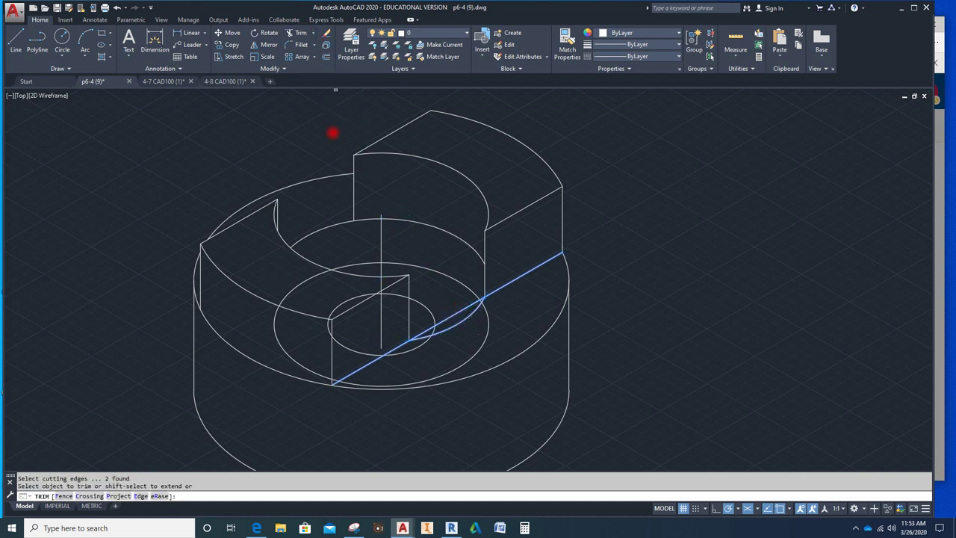
pyautogui.click(460, 311)
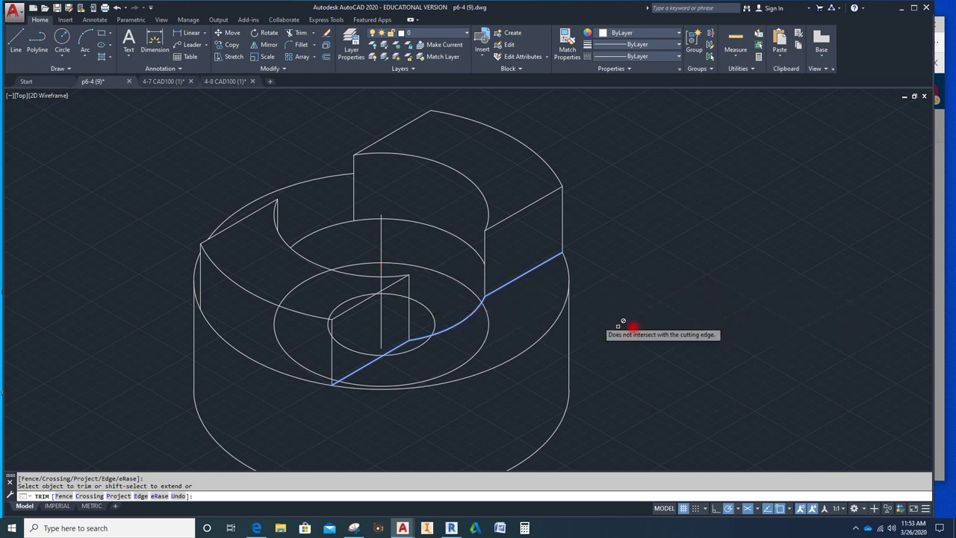
pyautogui.press('Escape')
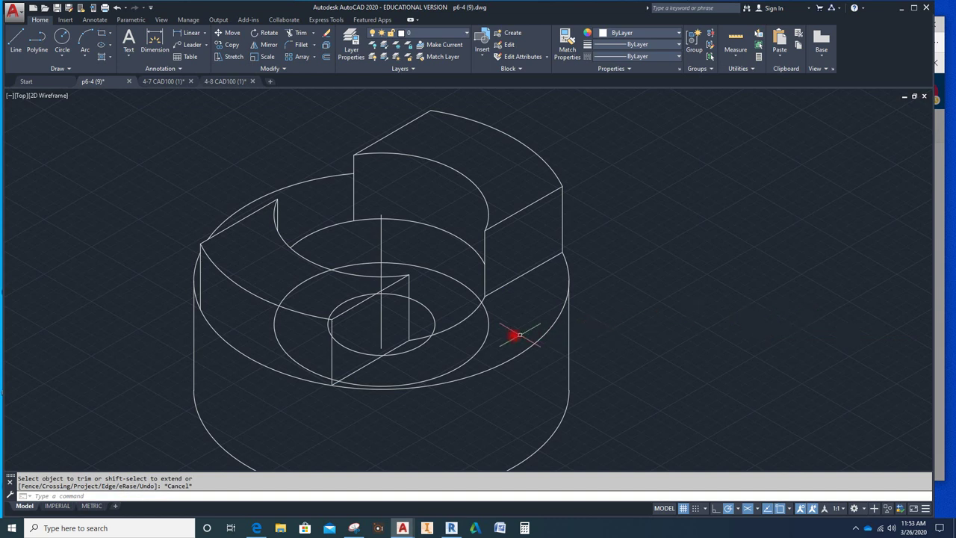
# Step: Trim the hidden front portion of the counterbore's bottom ellipse against the two front bore arcs, and erase the vertical centre line
pyautogui.click(465, 318)
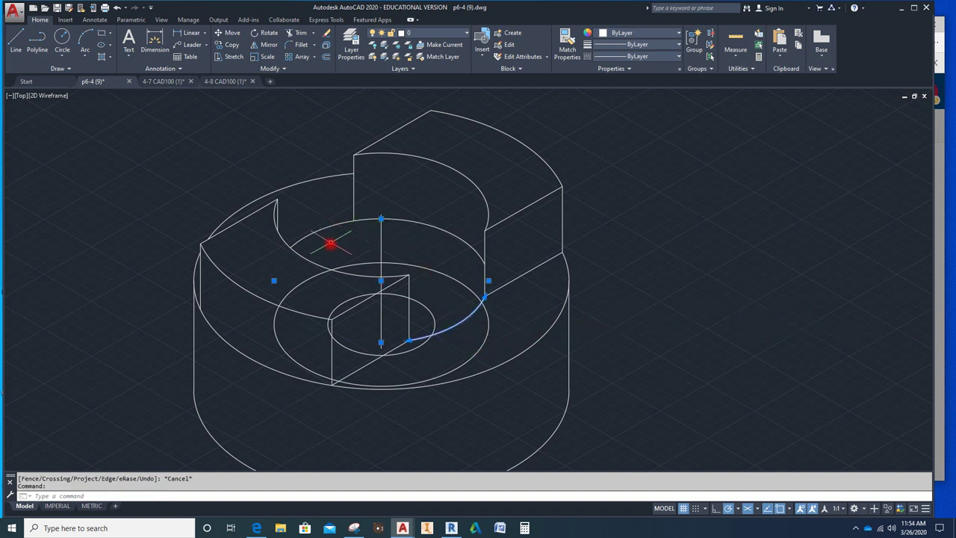
pyautogui.click(310, 259)
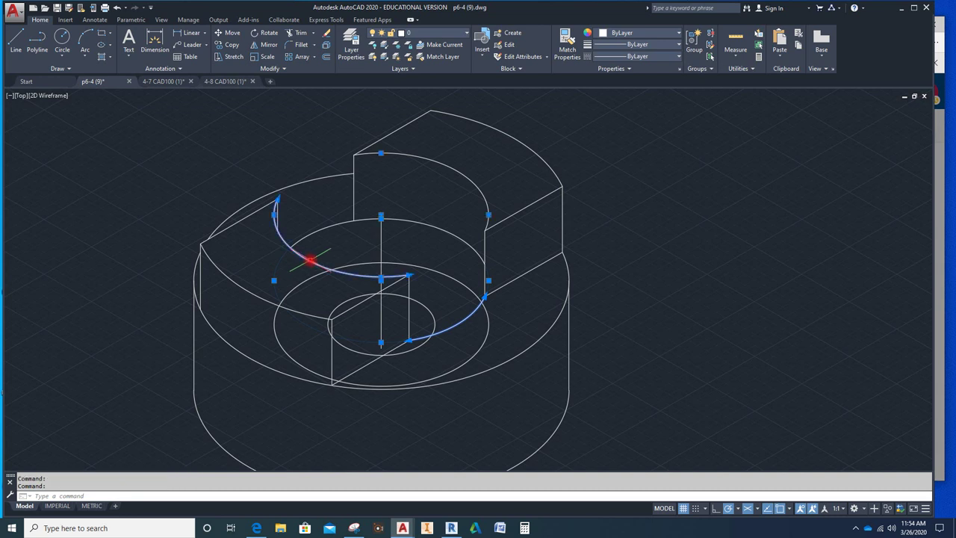
pyautogui.click(299, 33)
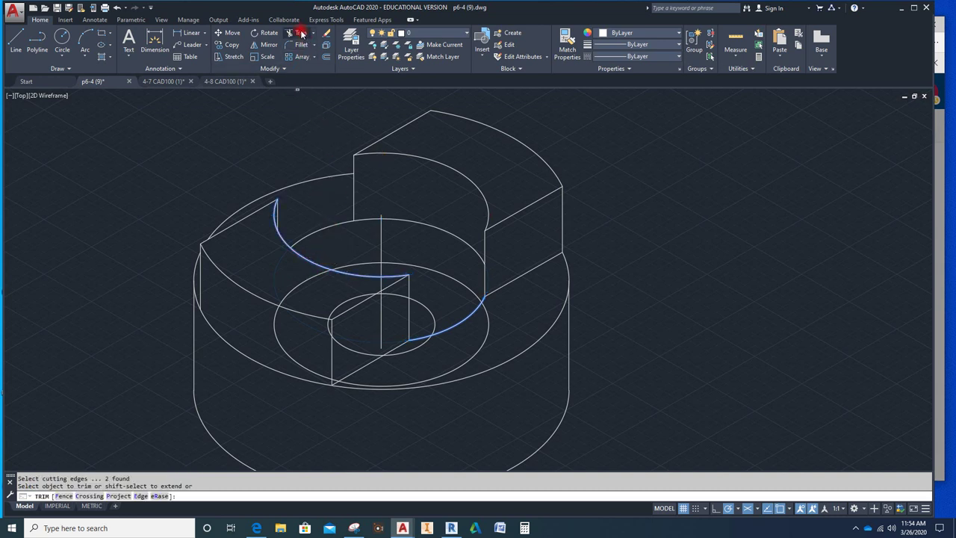
pyautogui.click(305, 280)
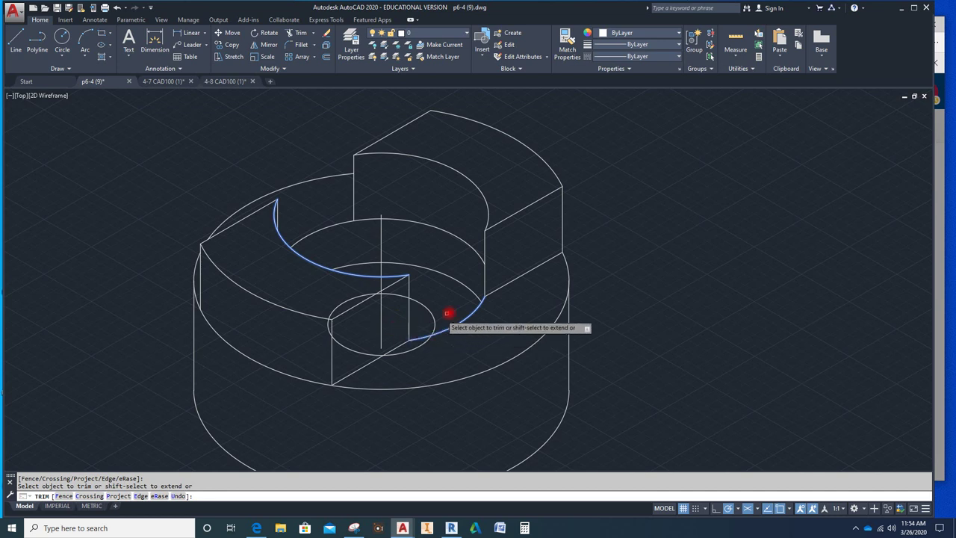
pyautogui.press('Escape')
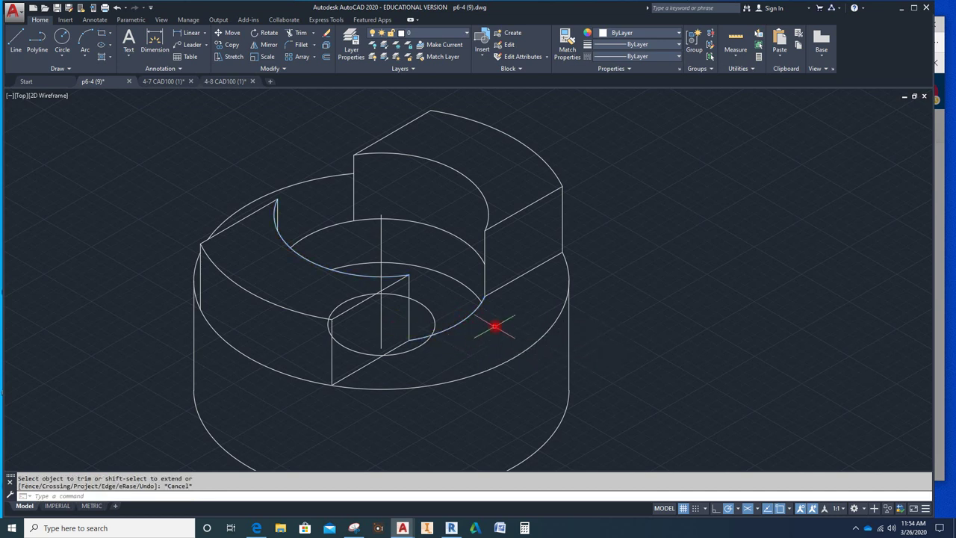
pyautogui.click(381, 245)
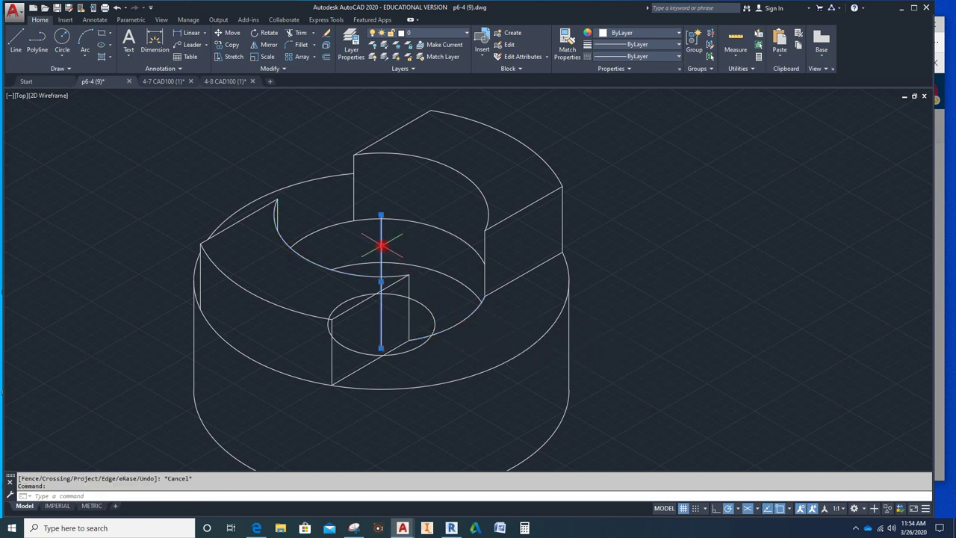
pyautogui.press('Delete')
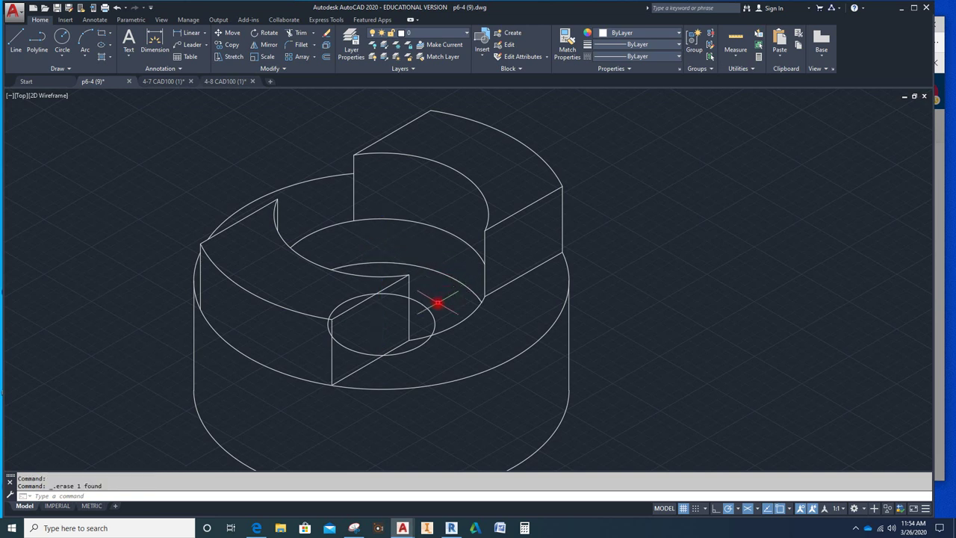
# Step: Trim the floor-level bore arc across the face of the rear raised block, up to the block's left vertical edge
pyautogui.click(436, 226)
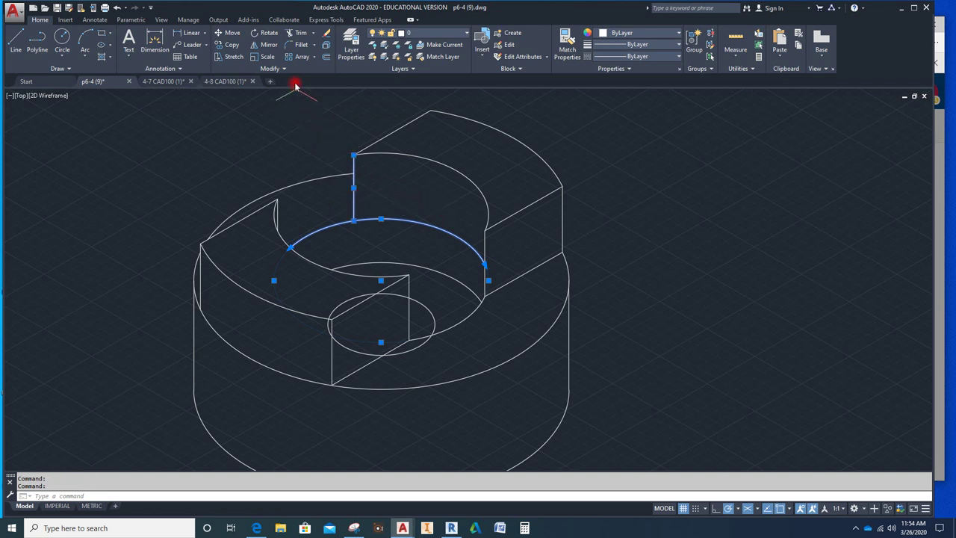
pyautogui.click(300, 32)
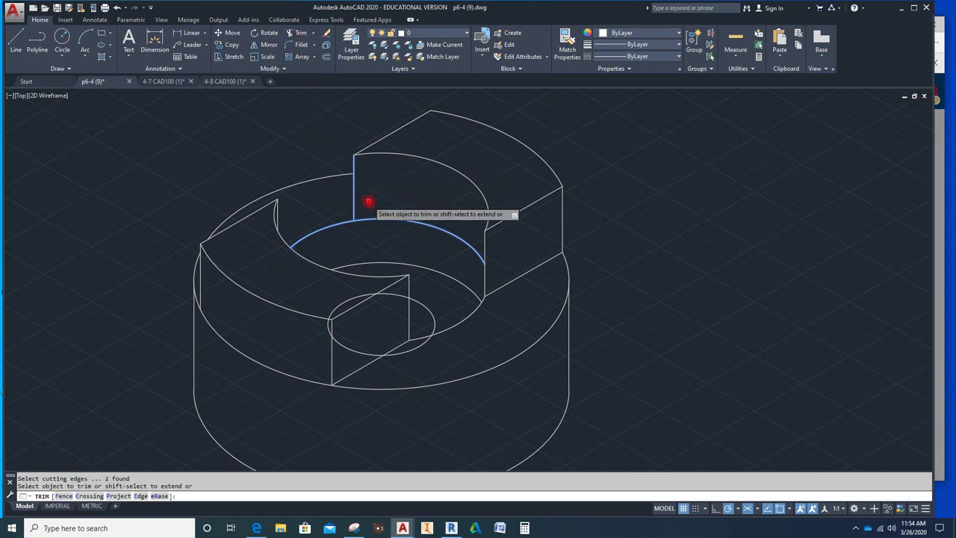
pyautogui.click(412, 220)
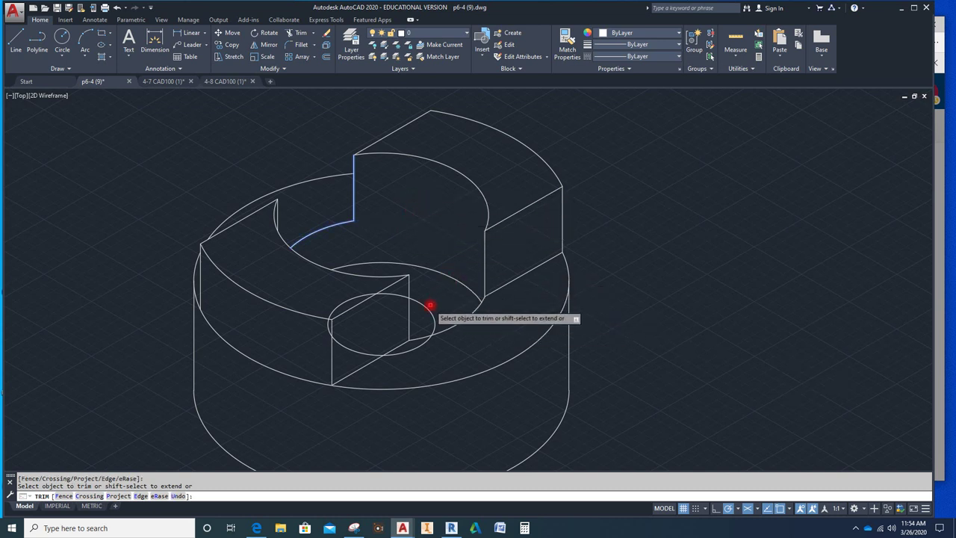
pyautogui.click(351, 347)
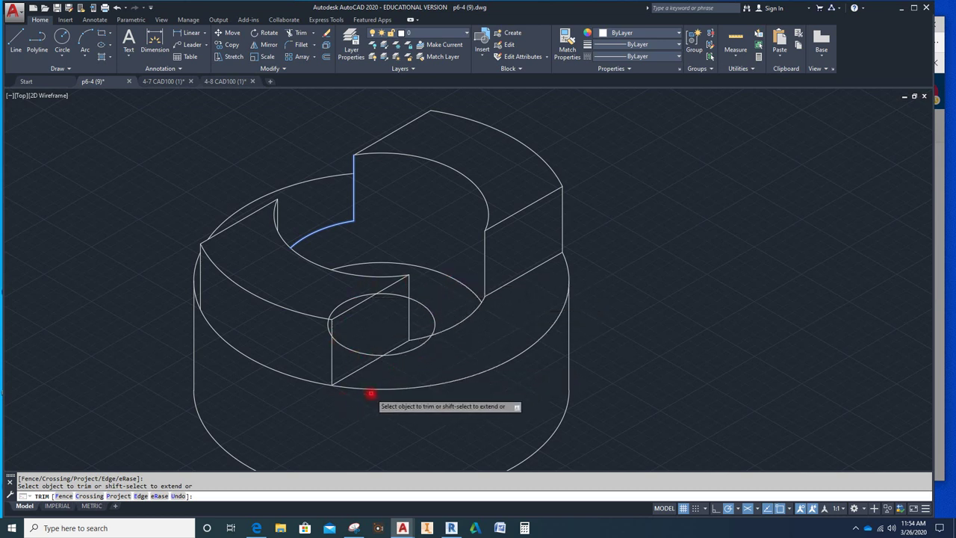
pyautogui.press('Escape')
pyautogui.press('Escape')
# Step: Select the front part of the outer ellipse at the floor level of the side cuts
pyautogui.click(388, 389)
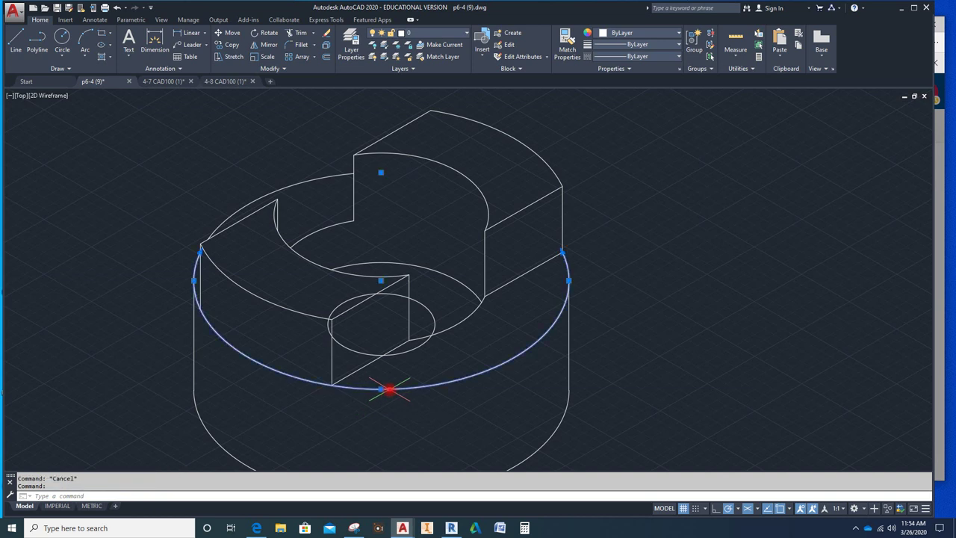